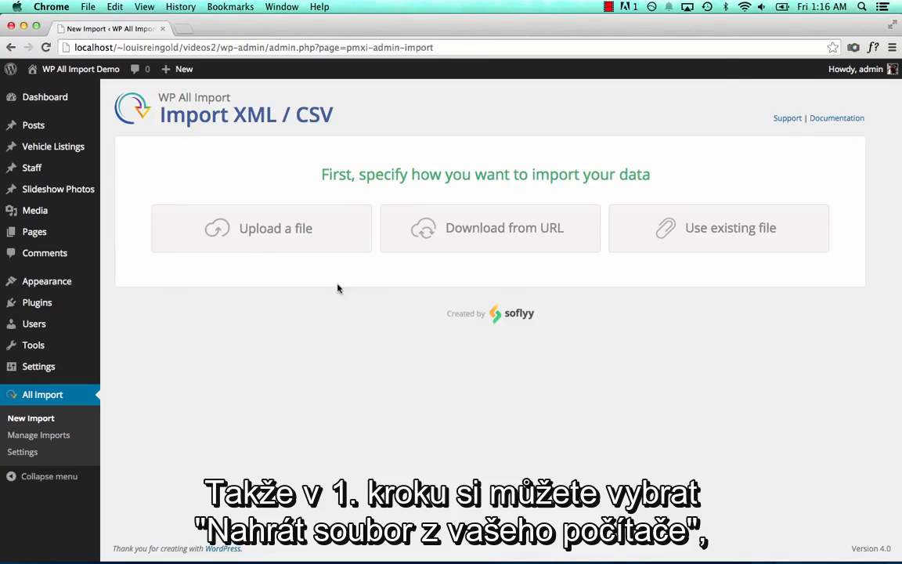
pyautogui.click(275, 223)
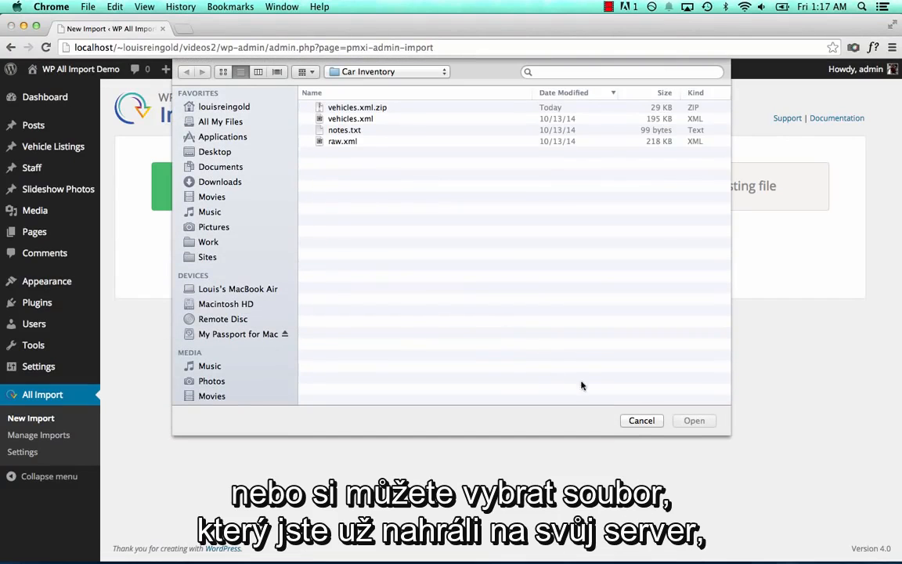
pyautogui.click(639, 423)
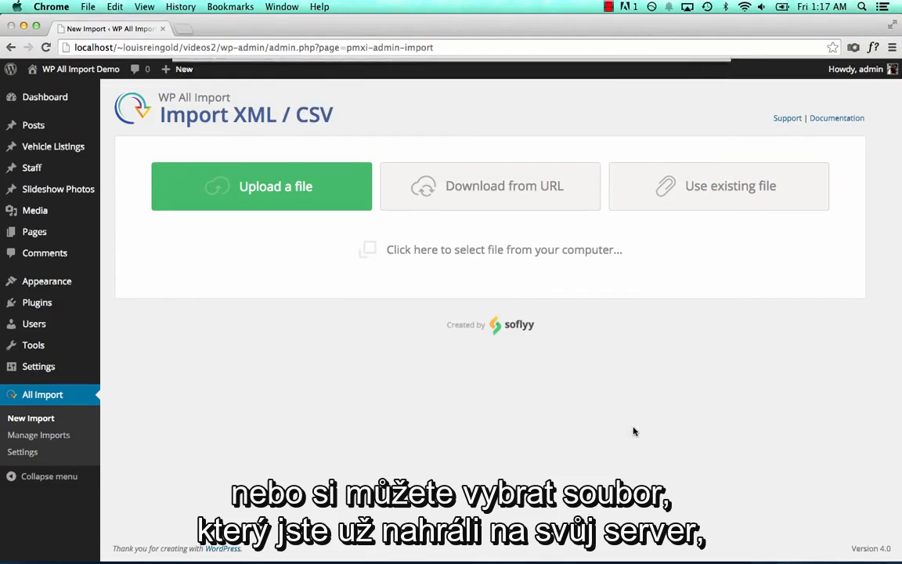
pyautogui.click(697, 189)
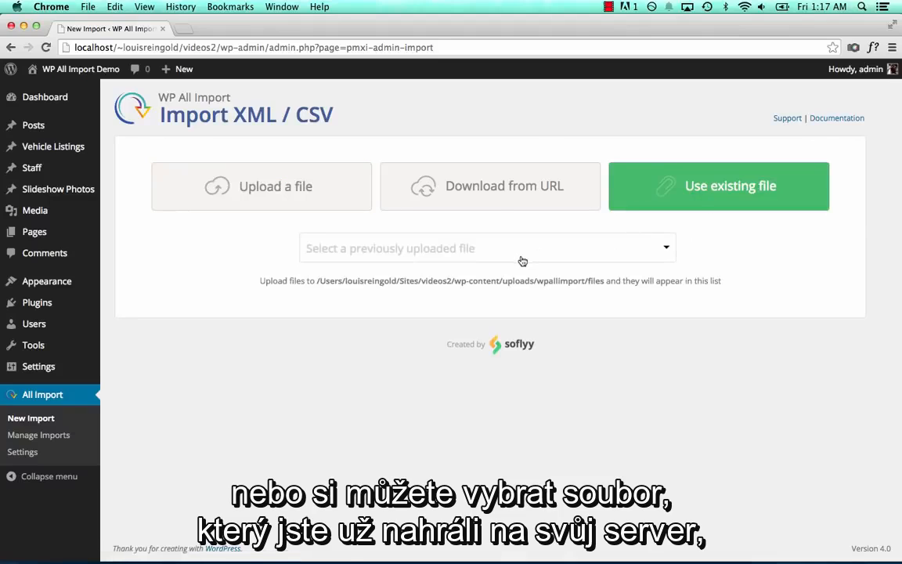
pyautogui.click(492, 193)
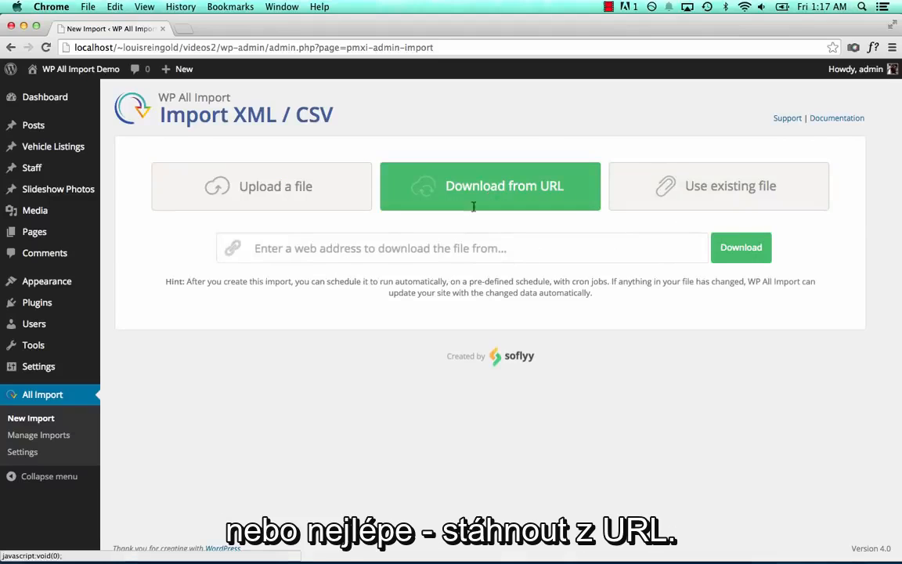
pyautogui.click(442, 245)
pyautogui.write('http://www.wpallimport.com/wp-content/uploads/2014/10/vehicles.xml_.zip')
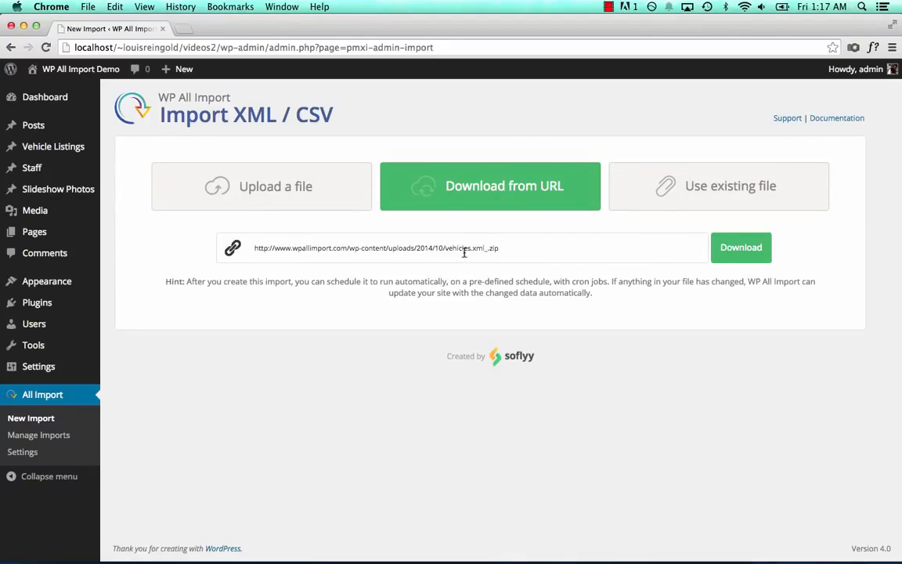
pyautogui.tripleClick(445, 248)
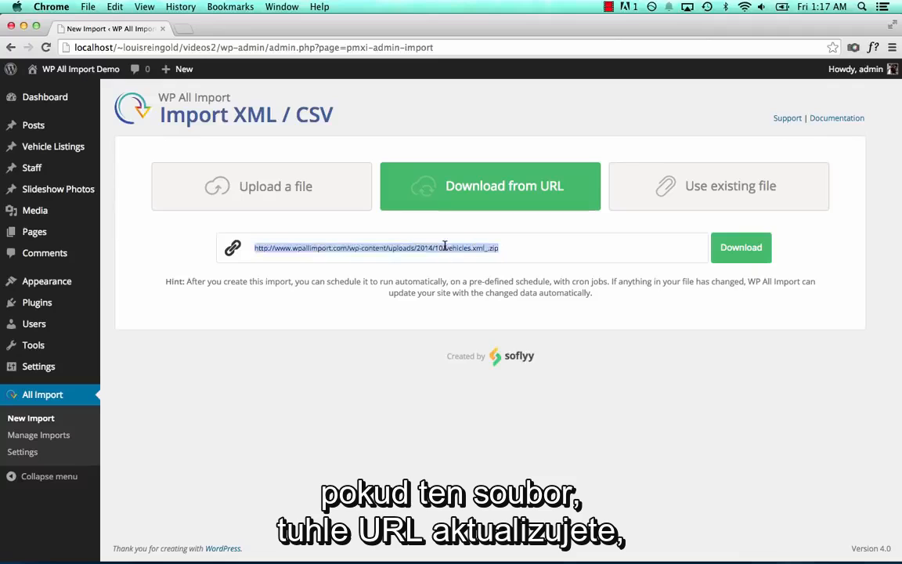
pyautogui.click(458, 247)
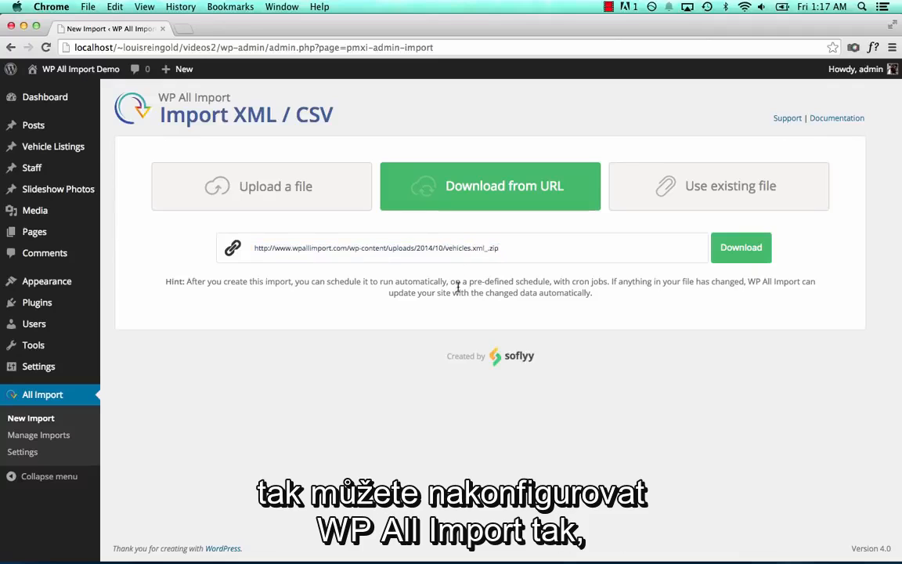
pyautogui.tripleClick(420, 248)
pyautogui.click(462, 248)
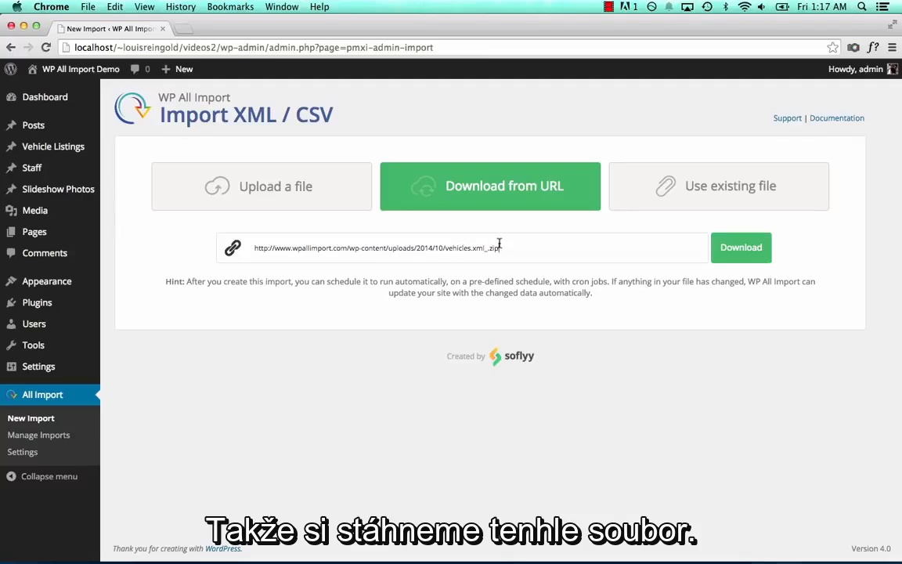
pyautogui.click(744, 249)
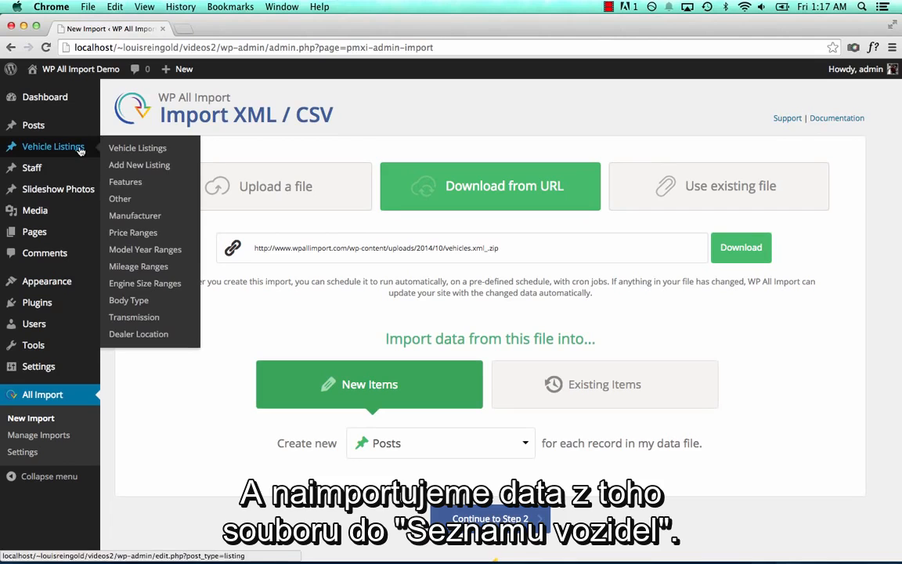
# Set the import to create new Vehicle Listings for each record in the data file
pyautogui.scroll(-3, 447, 313)
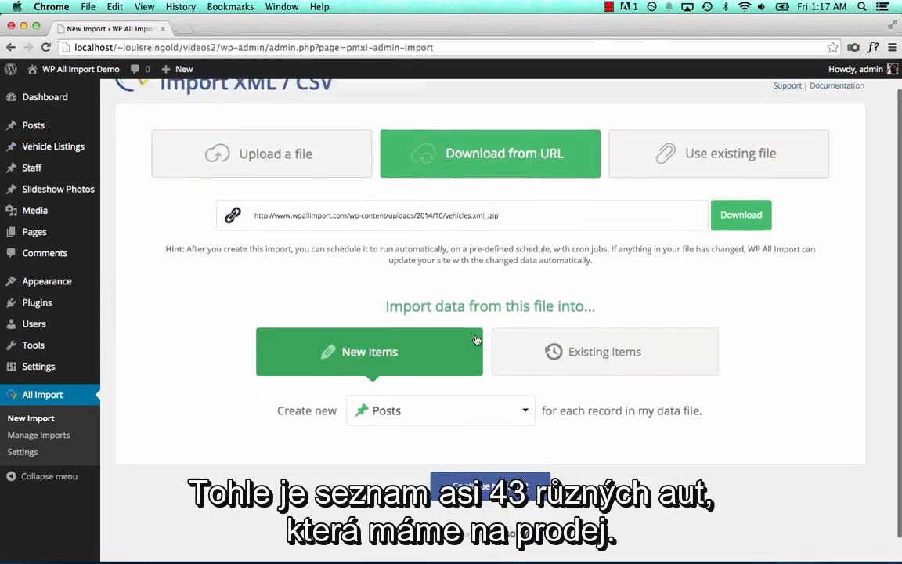
pyautogui.click(455, 386)
pyautogui.click(462, 467)
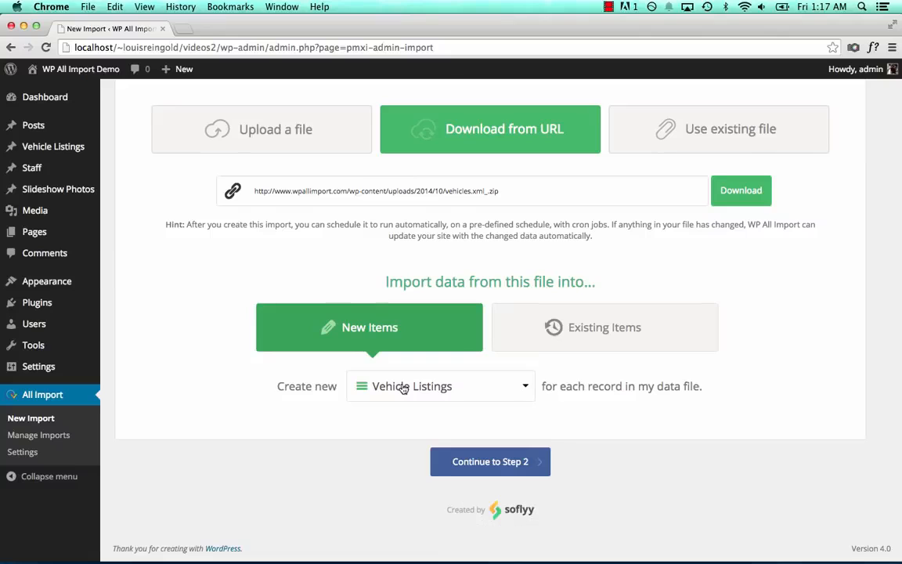
# Try importing into Existing Items and switch back to New Items
pyautogui.click(548, 347)
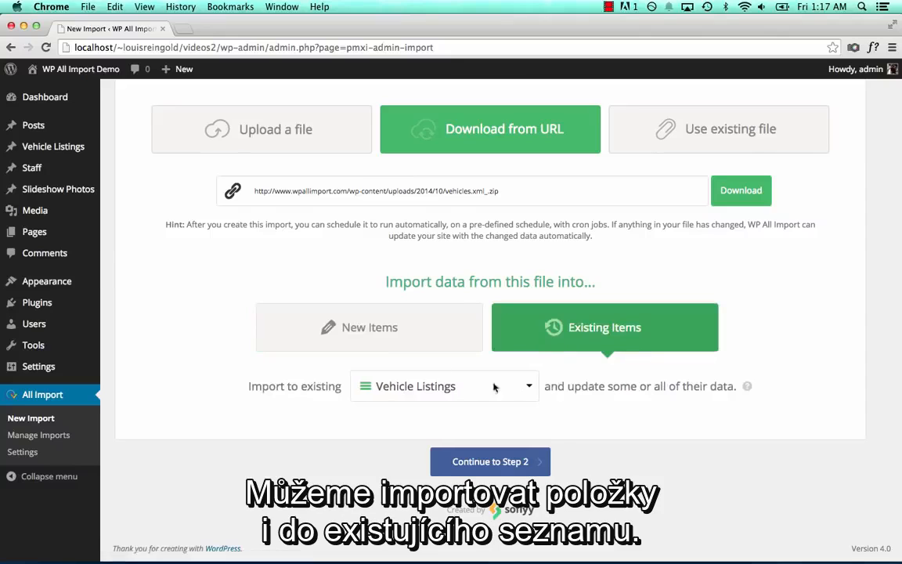
pyautogui.moveTo(79, 146)
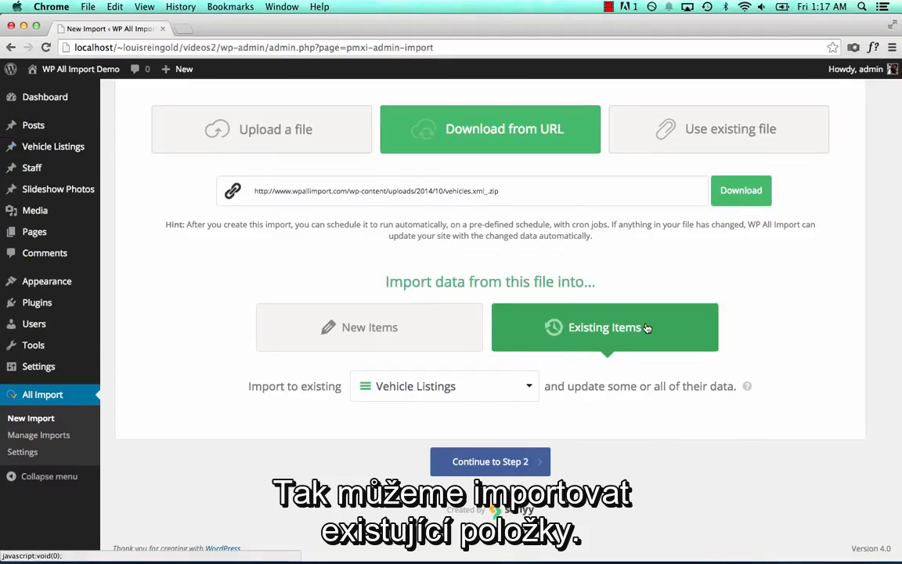
pyautogui.click(321, 332)
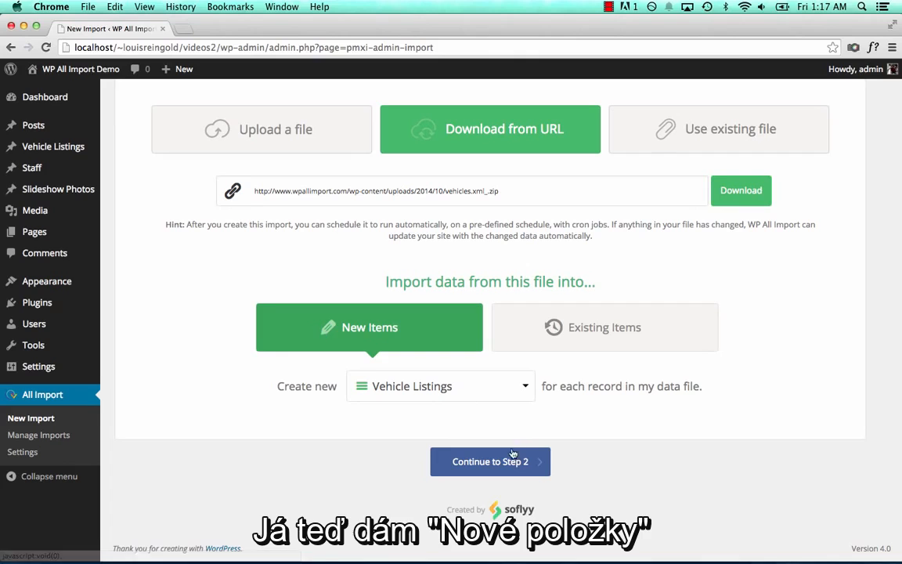
# Continue to Step 2 and choose ad as the XML element to import
pyautogui.click(462, 462)
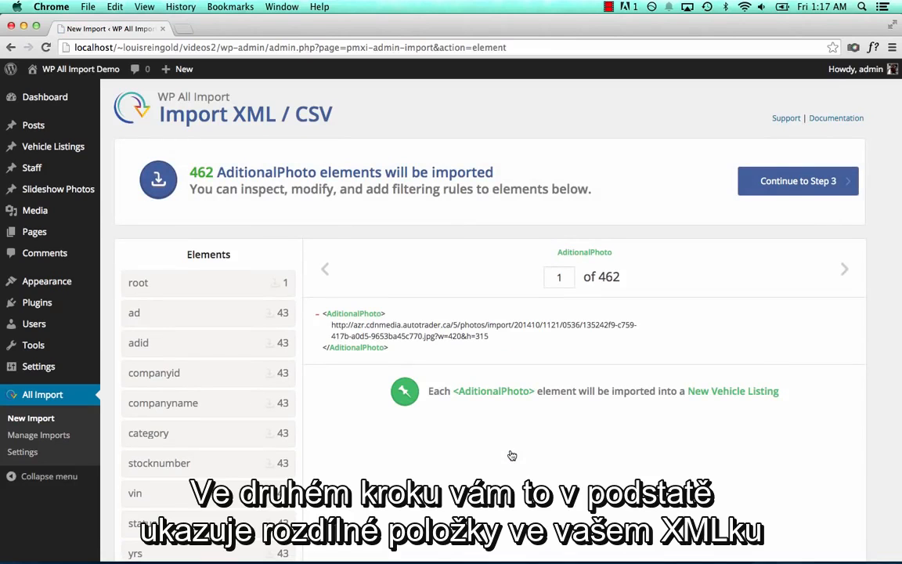
pyautogui.scroll(-5, 445, 398)
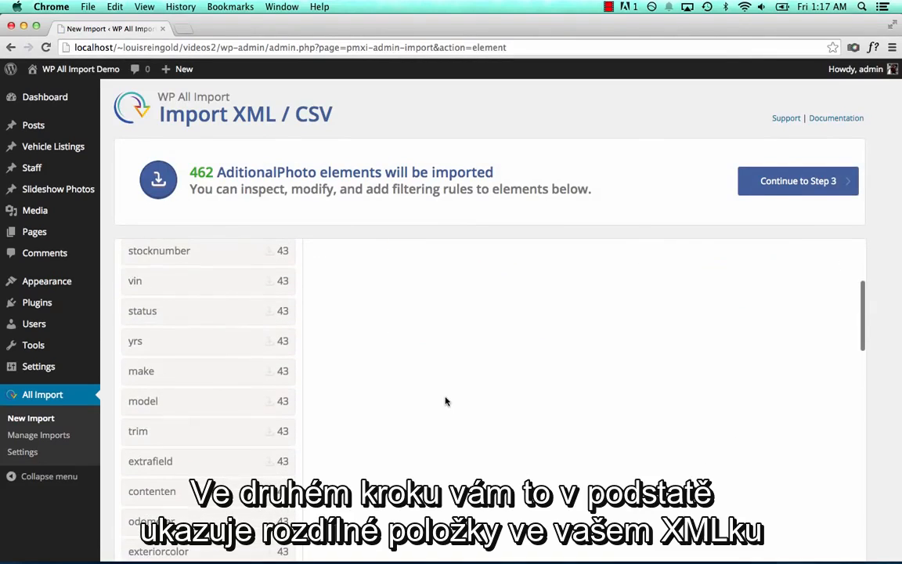
pyautogui.scroll(-10, 296, 375)
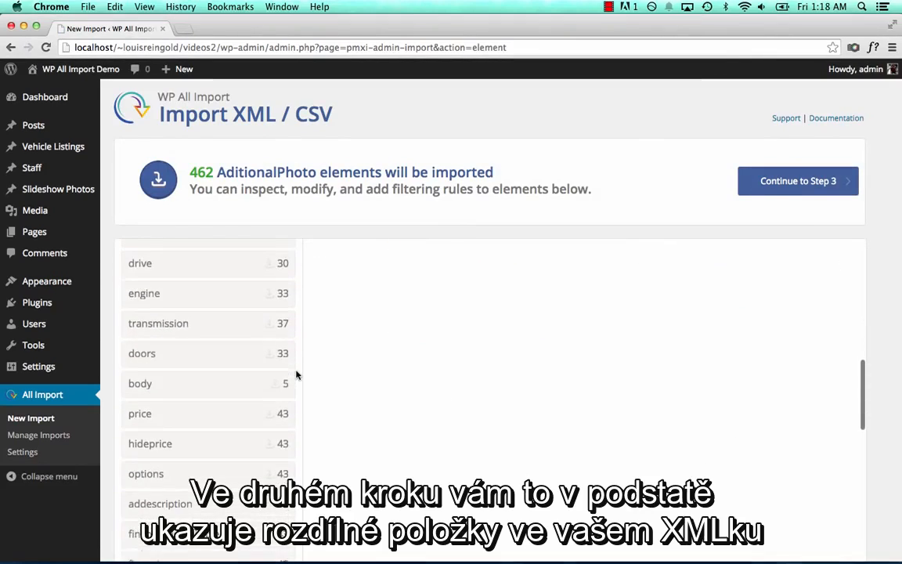
pyautogui.scroll(8, 296, 374)
pyautogui.scroll(5, 296, 374)
pyautogui.scroll(-1, 364, 233)
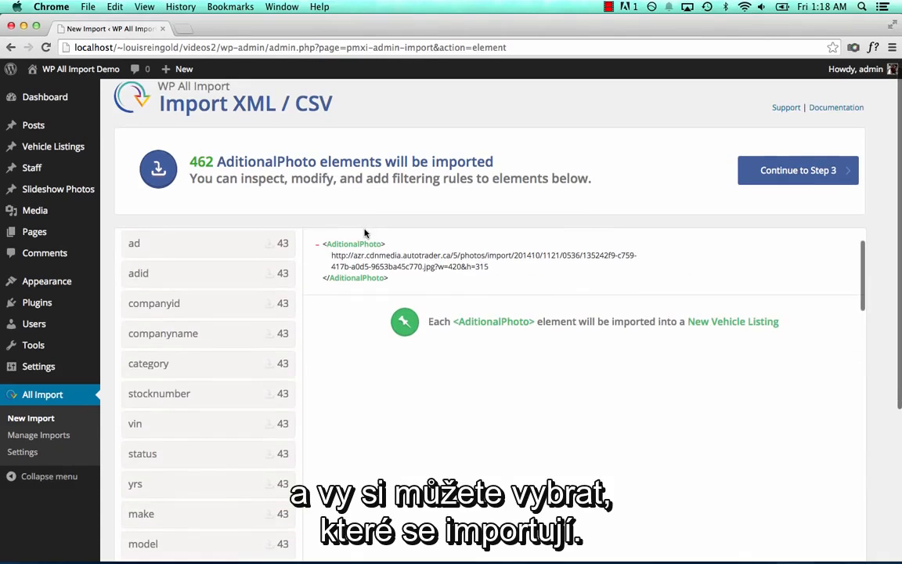
pyautogui.scroll(3, 352, 261)
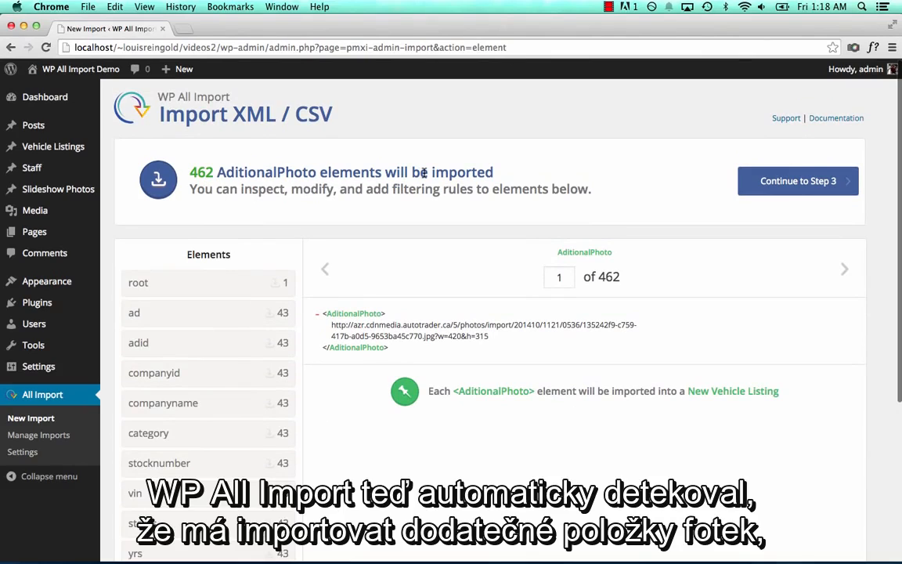
pyautogui.click(208, 320)
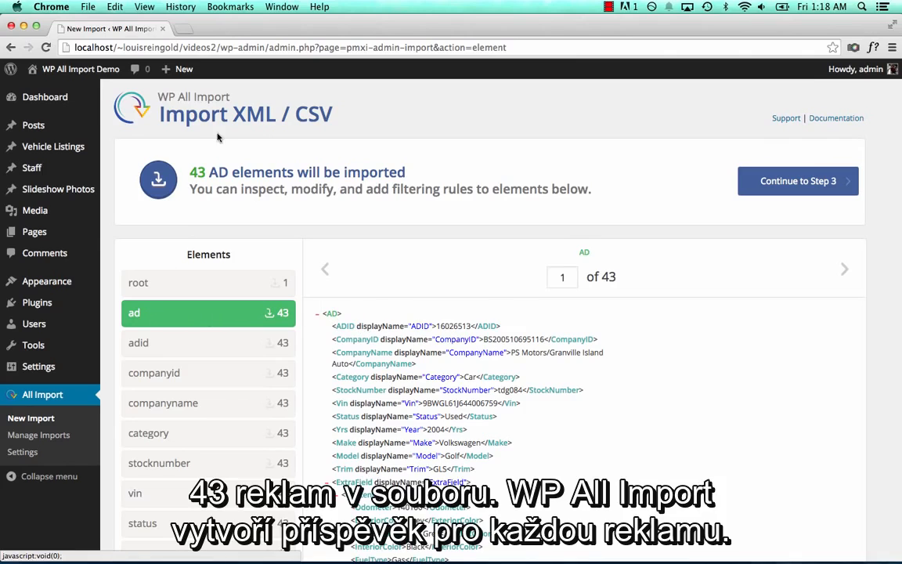
# Try companyname, vin and doors as the import element and return to ad
pyautogui.scroll(-1, 203, 413)
pyautogui.click(168, 380)
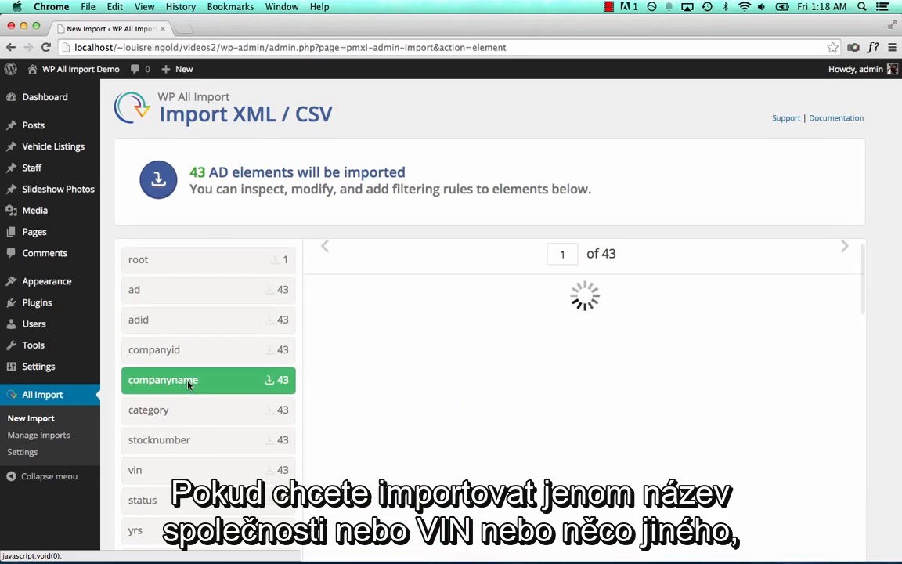
pyautogui.scroll(-1, 157, 439)
pyautogui.click(141, 462)
pyautogui.scroll(-7, 181, 407)
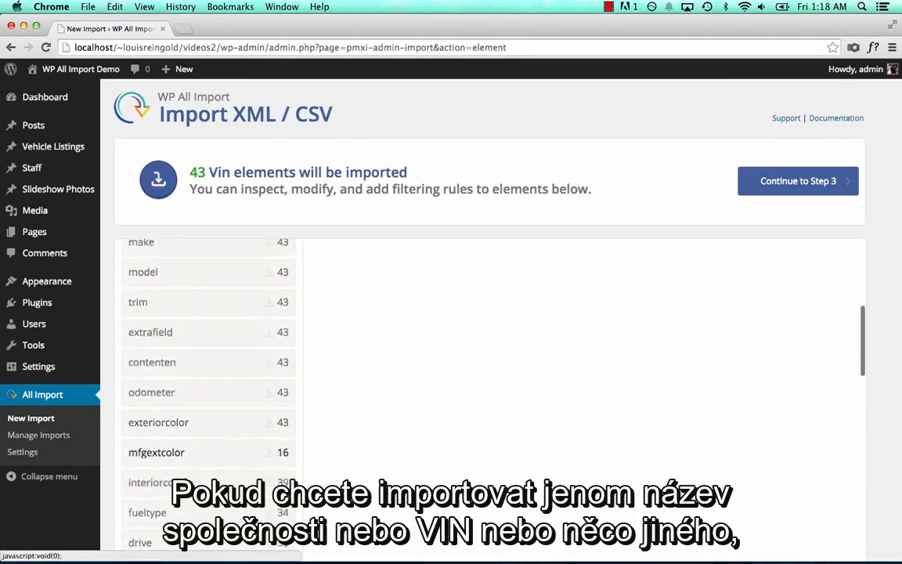
pyautogui.click(181, 407)
pyautogui.scroll(10, 181, 407)
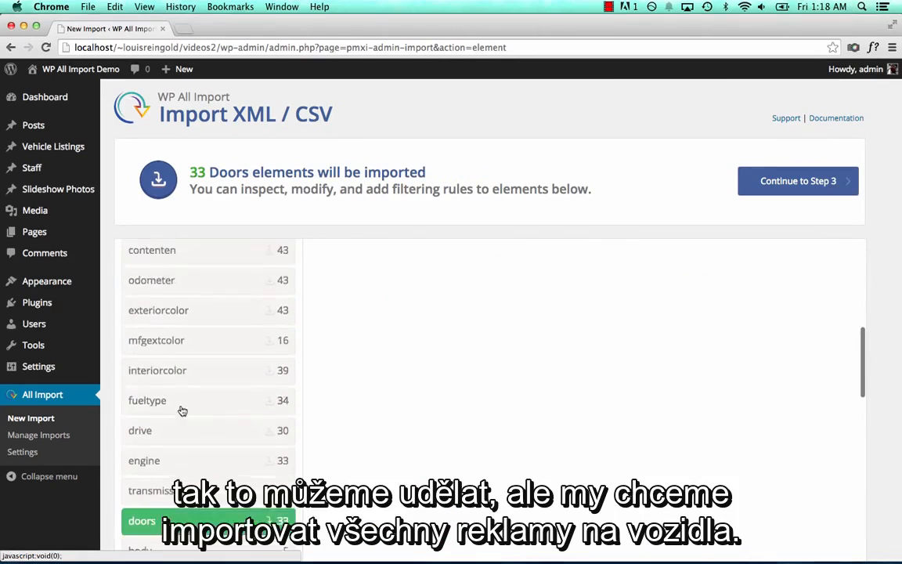
pyautogui.click(148, 272)
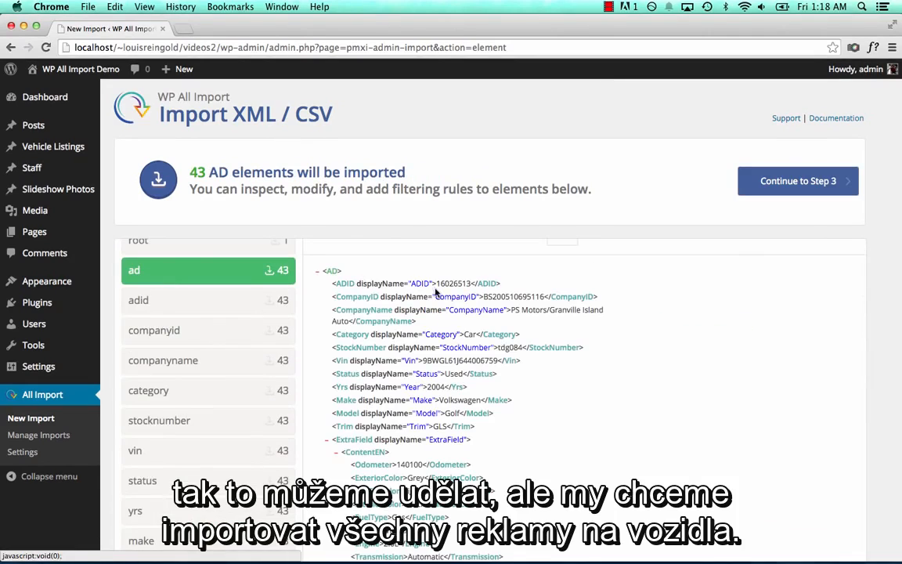
# Expand the filtering options for the ad element import
pyautogui.scroll(-15, 482, 315)
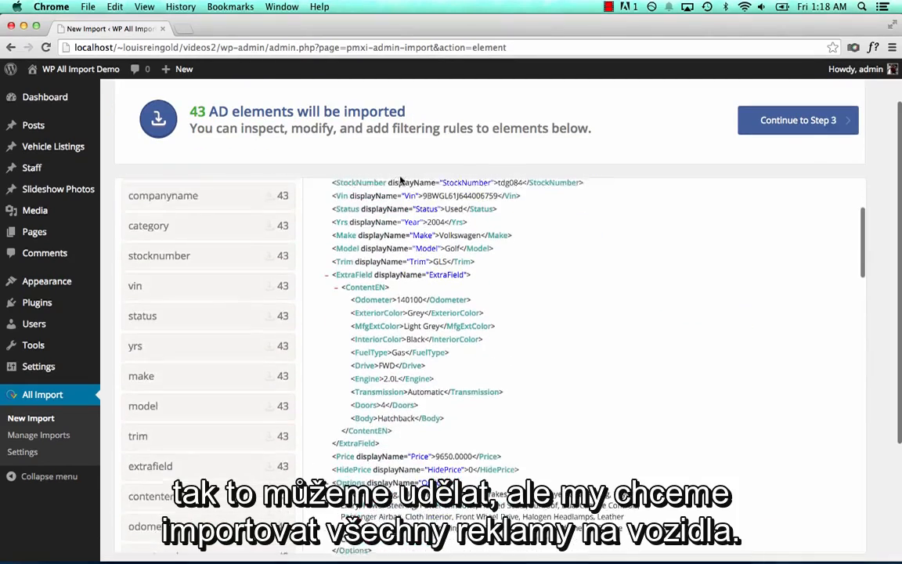
pyautogui.scroll(-4, 482, 315)
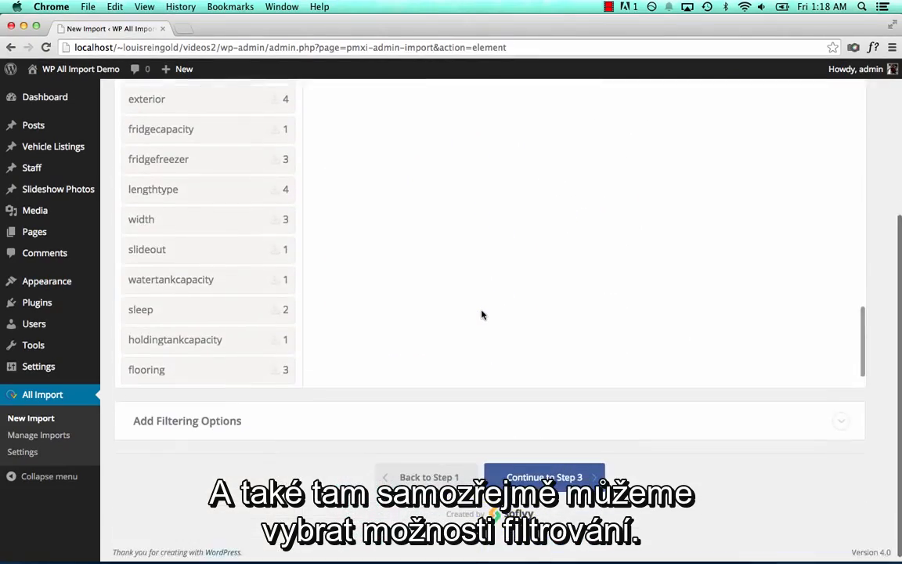
pyautogui.click(387, 419)
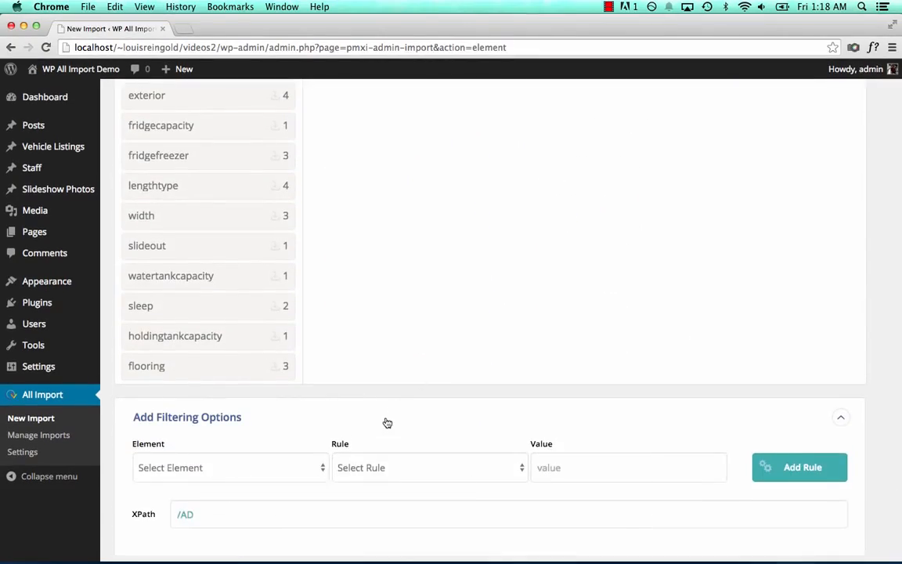
# Find the year element in the ad record and choose Yrs as the element for a filtering rule
pyautogui.scroll(10, 387, 423)
pyautogui.scroll(8, 386, 421)
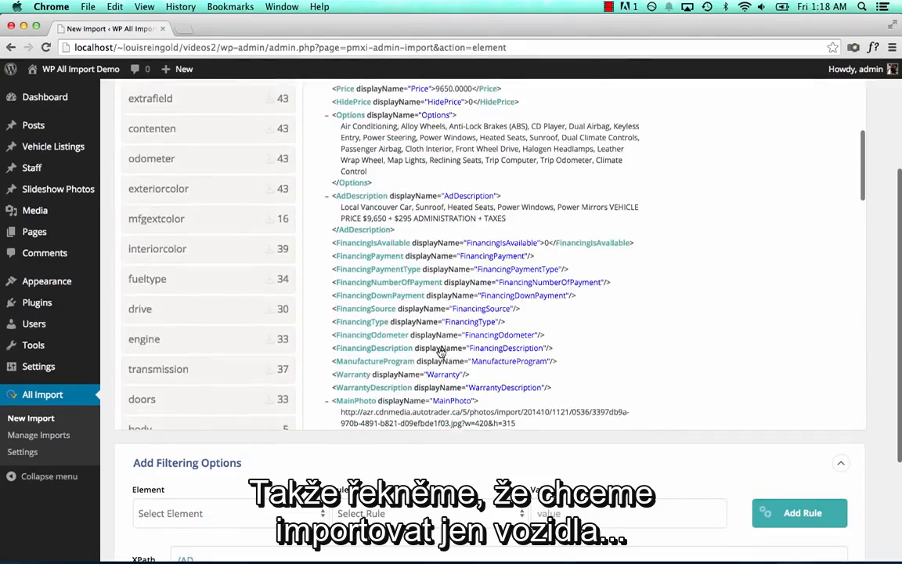
pyautogui.scroll(8, 467, 261)
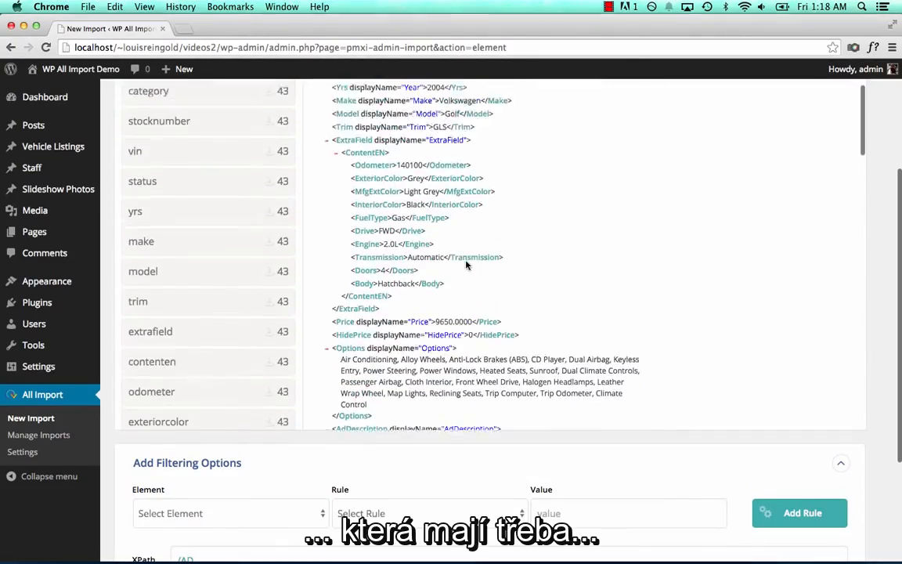
pyautogui.scroll(2, 516, 262)
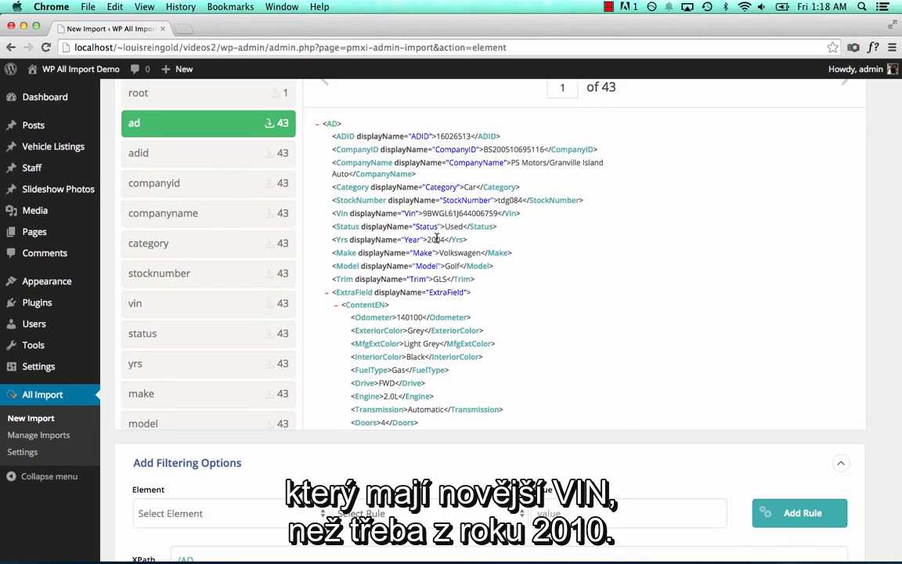
pyautogui.scroll(-3, 541, 267)
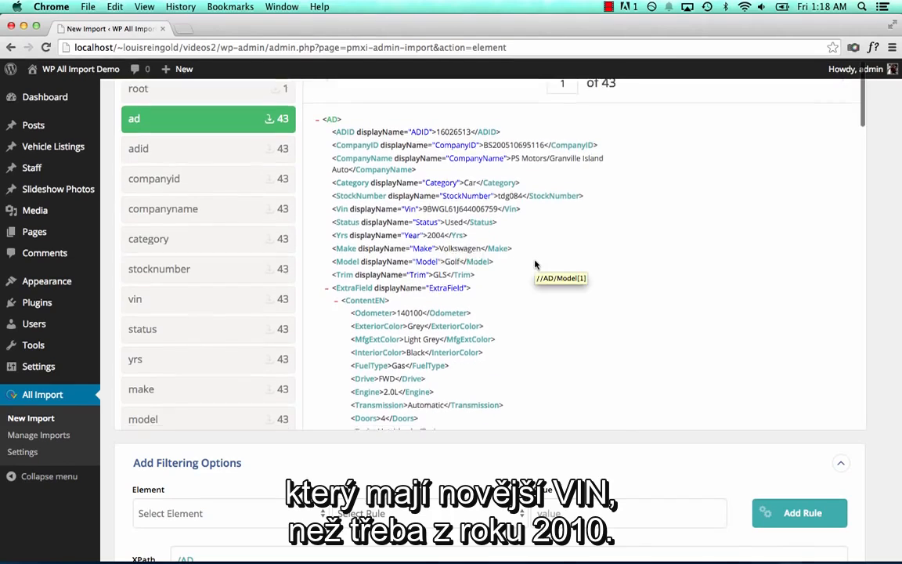
pyautogui.click(287, 514)
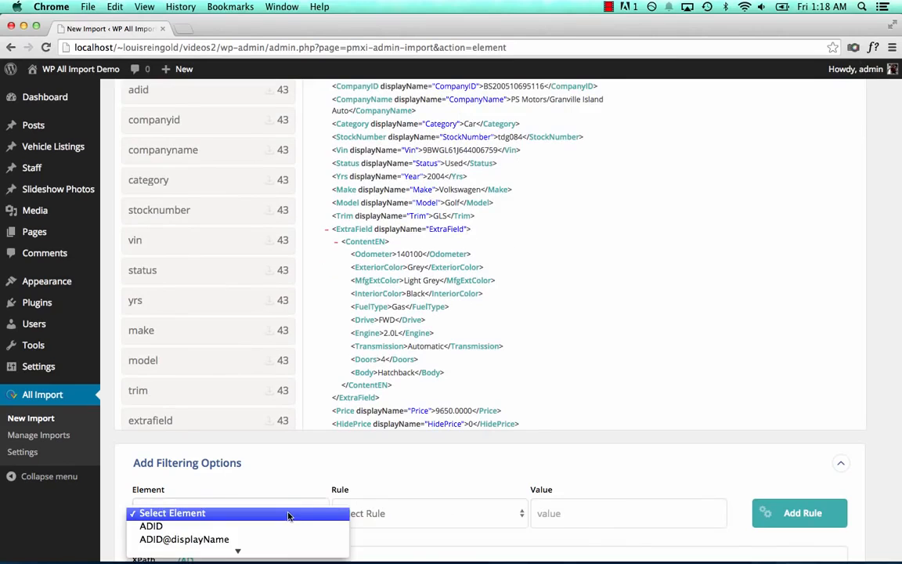
pyautogui.scroll(-10, 272, 531)
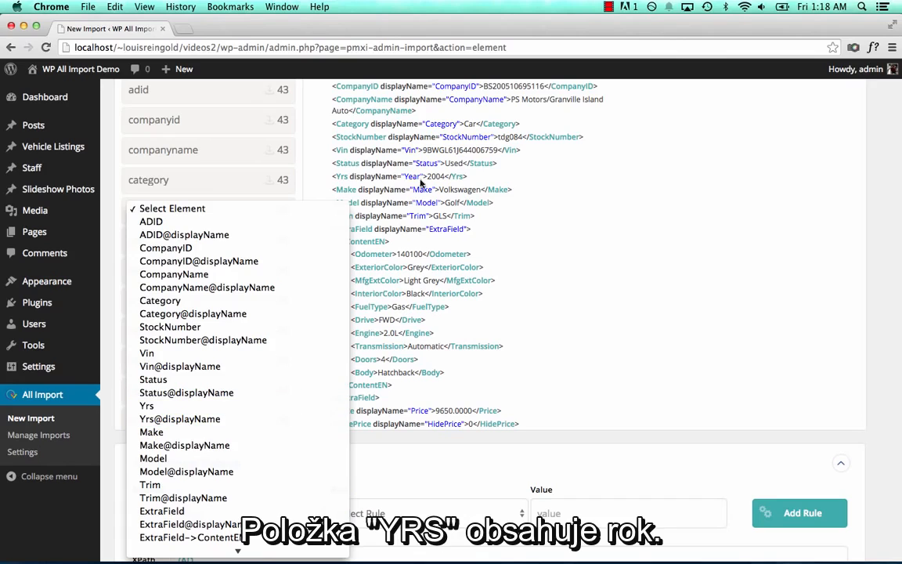
pyautogui.click(236, 407)
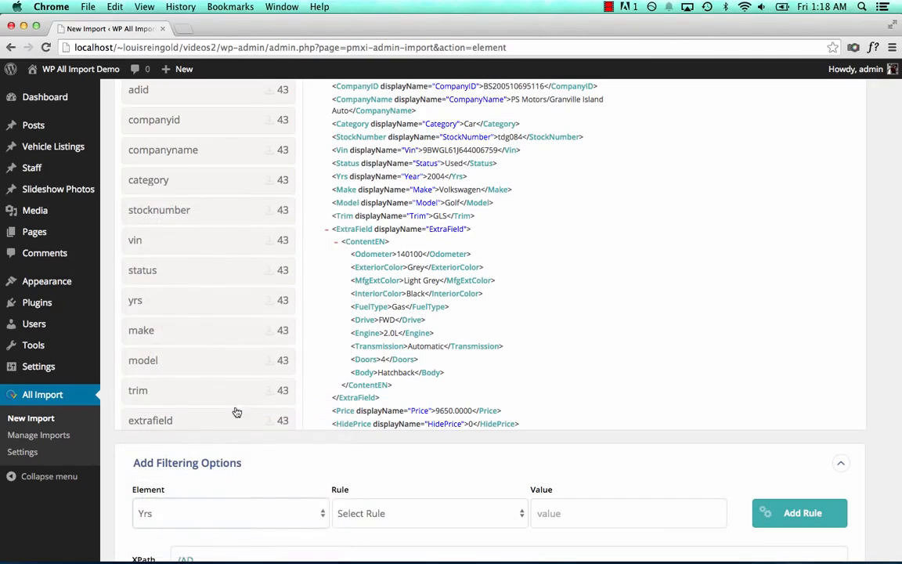
# Add a filtering rule for Yrs greater than 2010 and apply it to the XPath
pyautogui.click(388, 513)
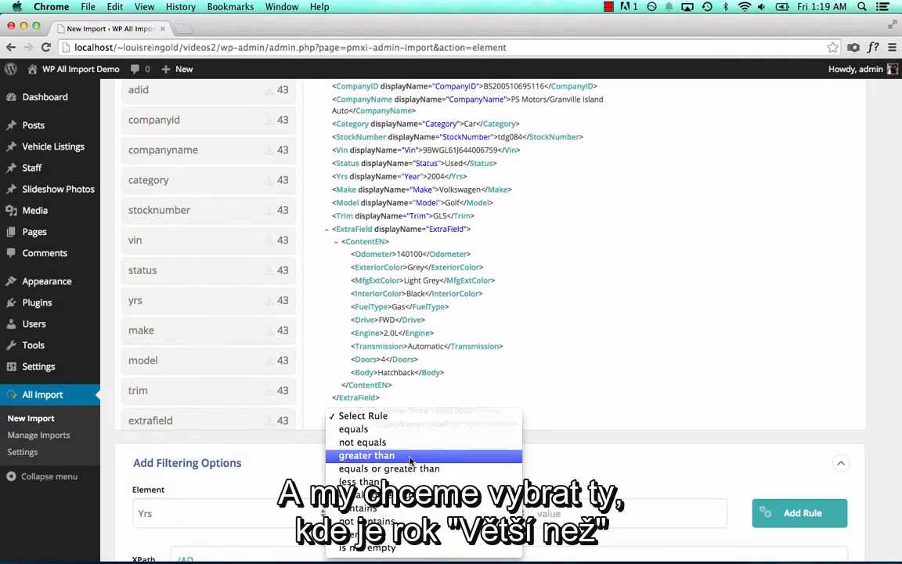
pyautogui.click(366, 455)
pyautogui.scroll(-2, 610, 470)
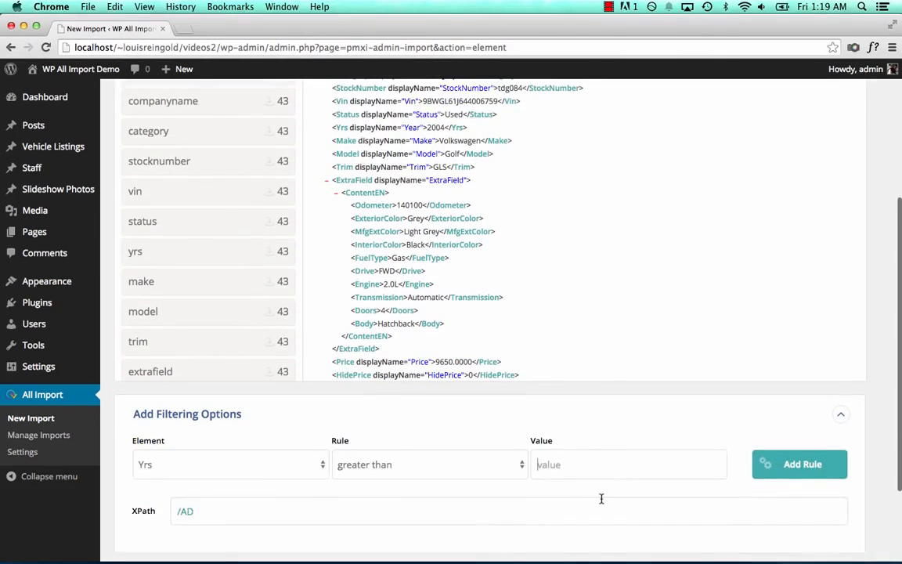
pyautogui.scroll(-1, 601, 499)
pyautogui.write('2010')
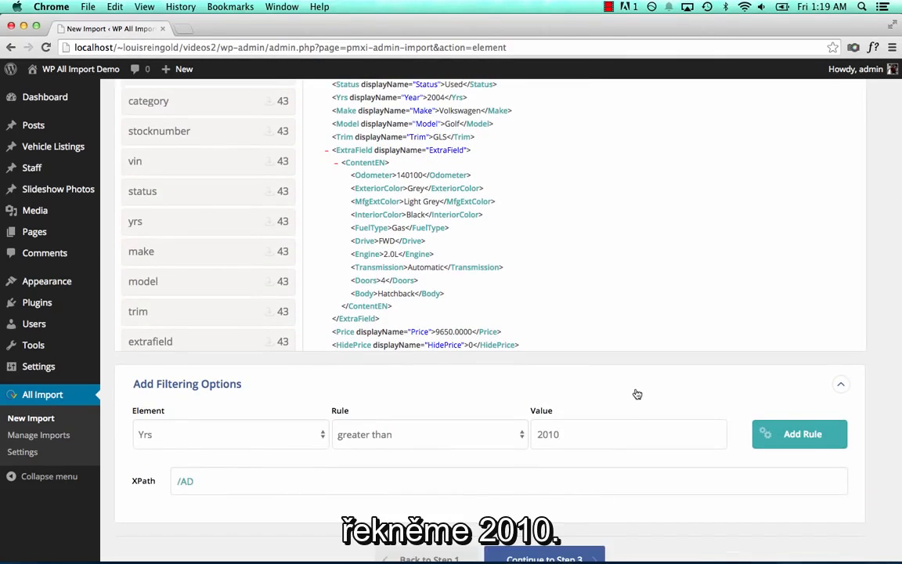
pyautogui.click(813, 434)
pyautogui.scroll(-5, 637, 486)
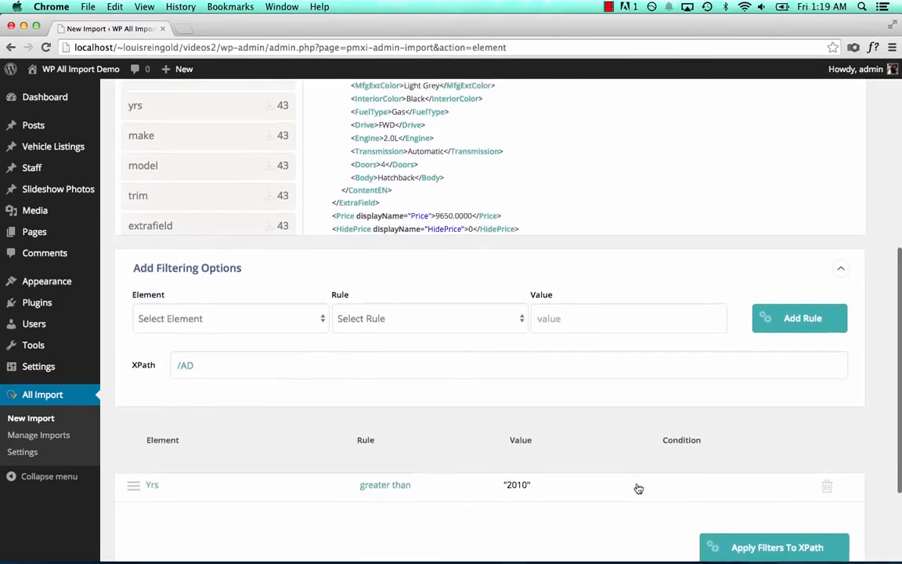
pyautogui.click(751, 483)
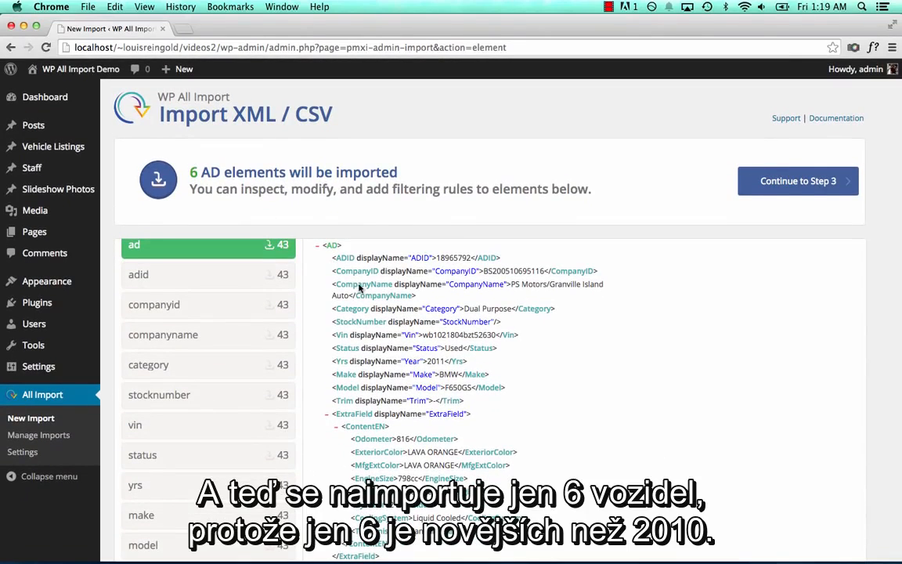
# Delete the Yrs filtering rule and reselect ad as the import element so that all records are included
pyautogui.scroll(-20, 436, 369)
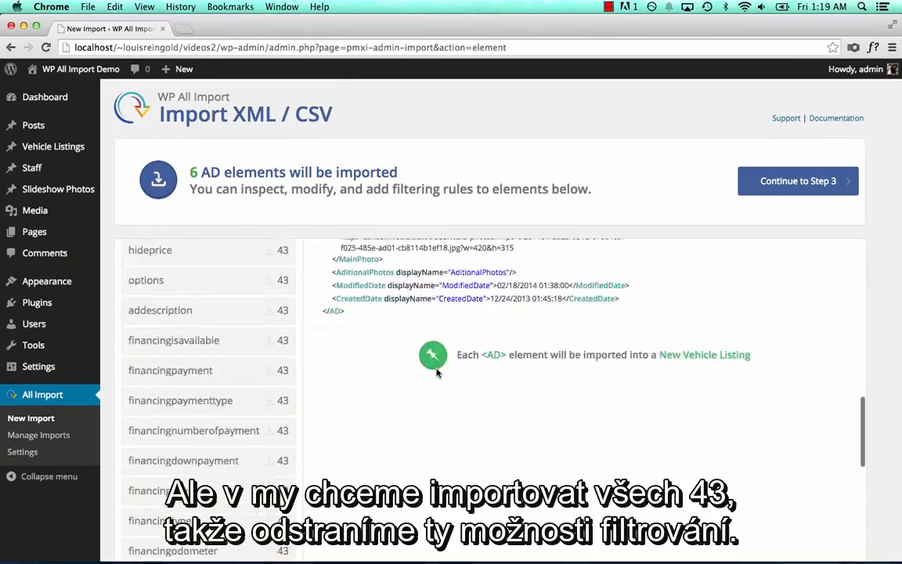
pyautogui.scroll(-5, 436, 373)
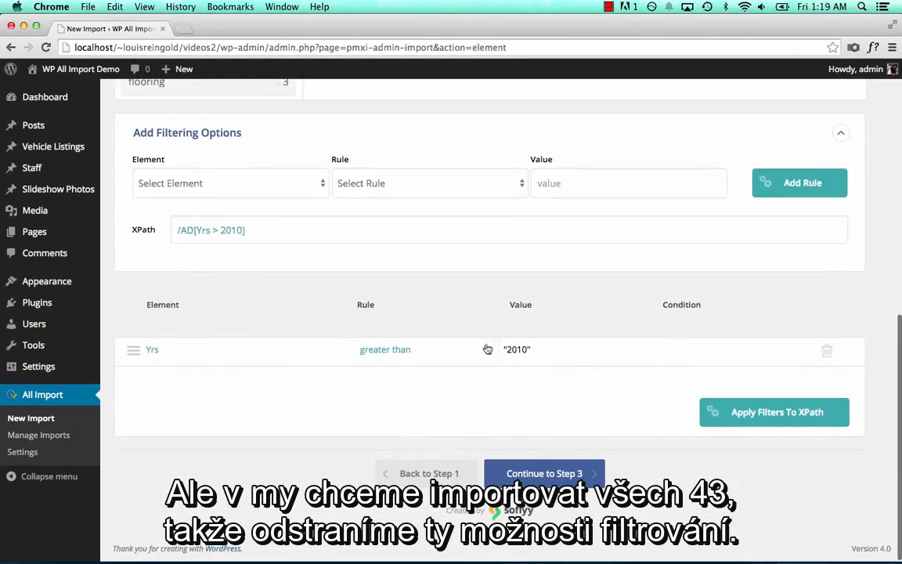
pyautogui.click(823, 352)
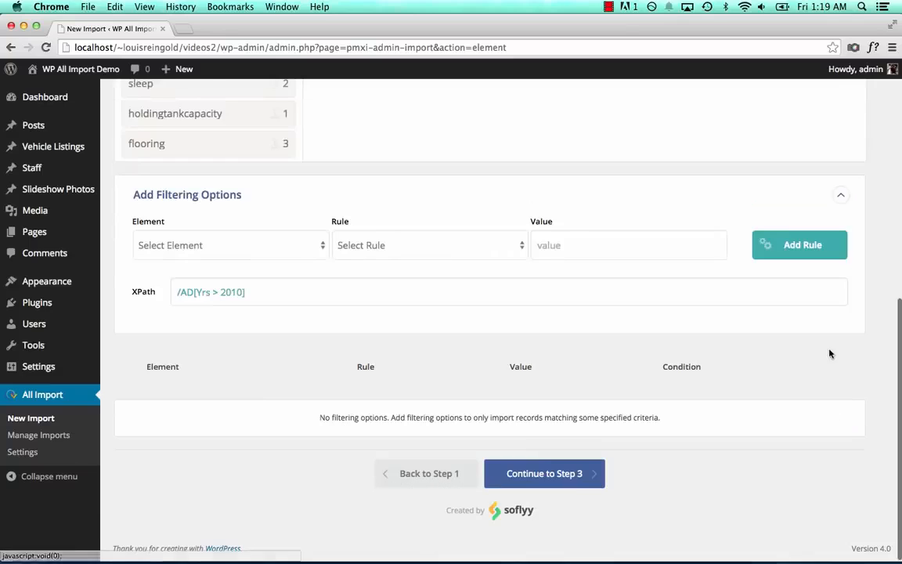
pyautogui.scroll(10, 589, 402)
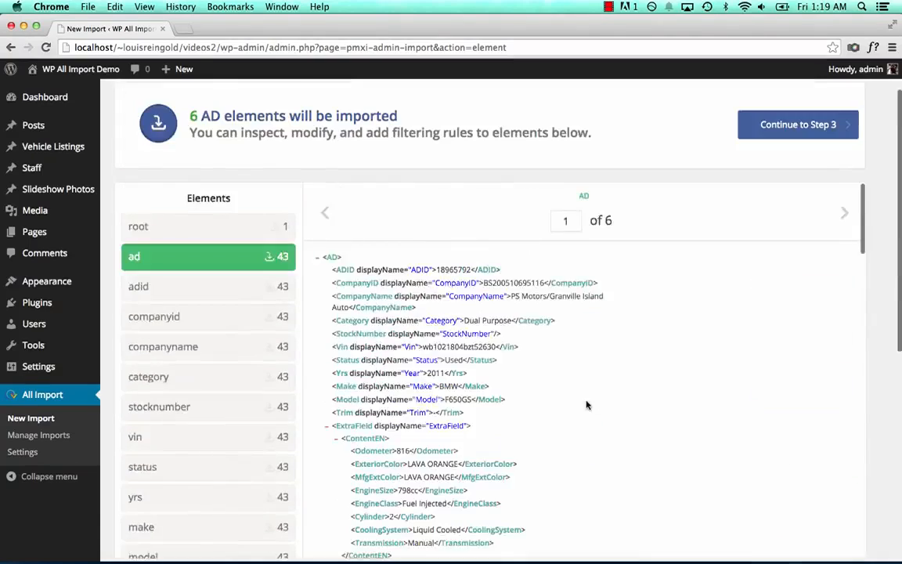
pyautogui.click(171, 314)
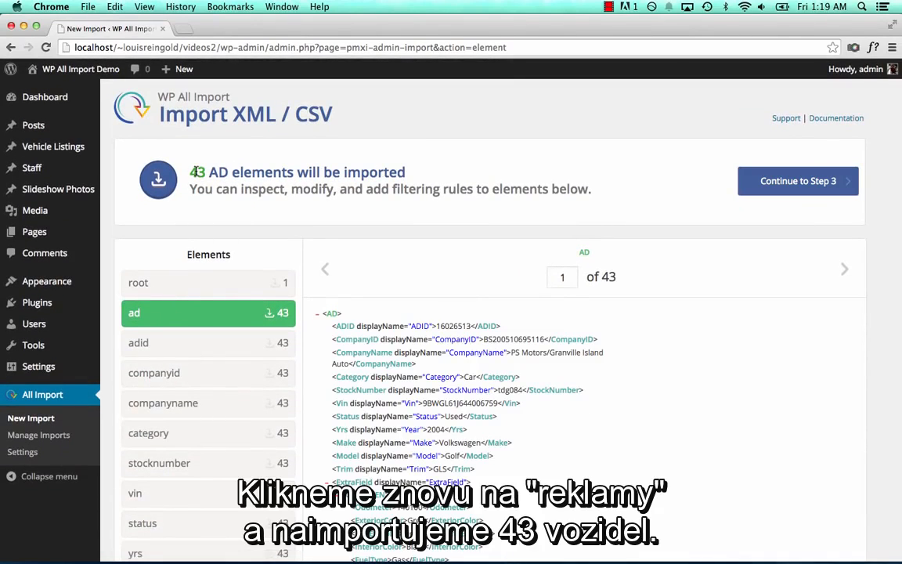
# Continue to Step 3 and look over the record's elements and the sections of the import template
pyautogui.click(748, 180)
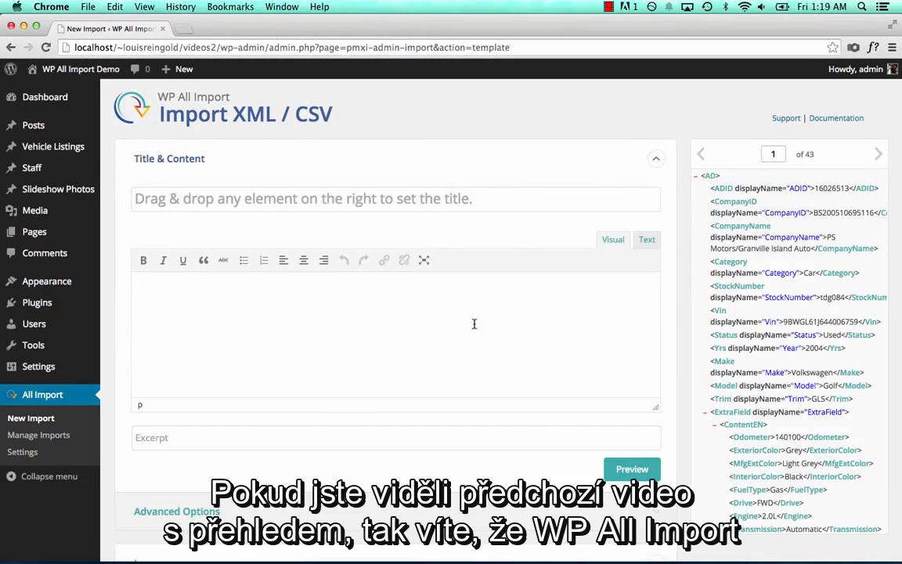
pyautogui.scroll(-3, 787, 265)
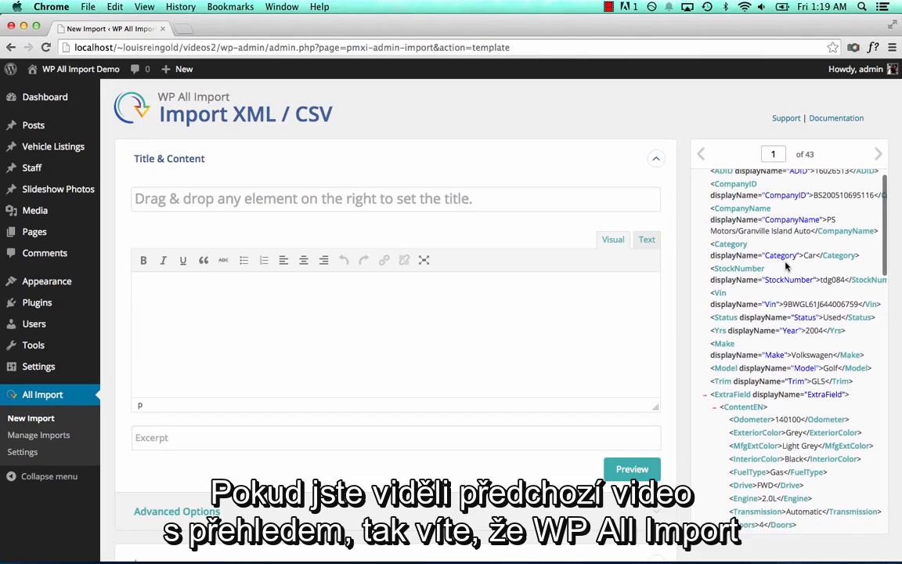
pyautogui.scroll(-1, 787, 266)
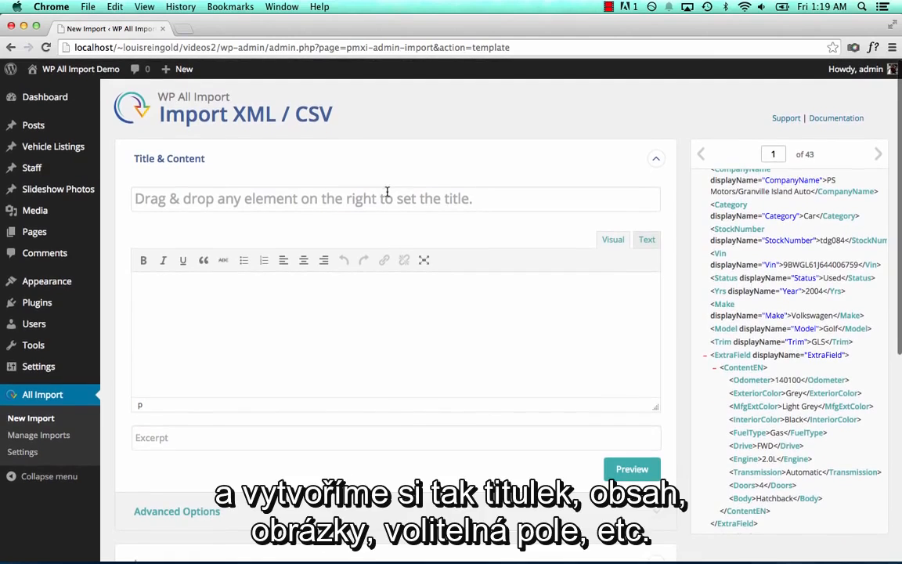
pyautogui.scroll(-5, 382, 313)
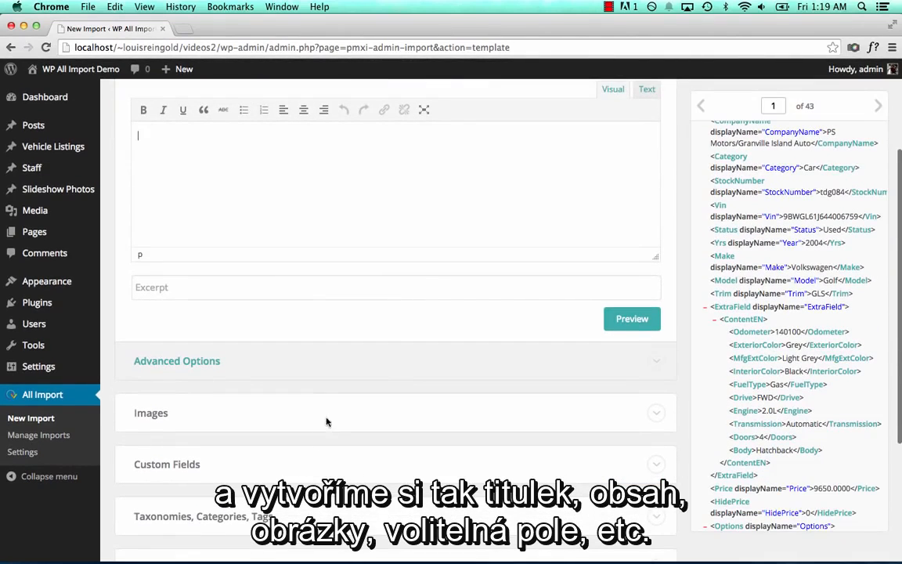
pyautogui.scroll(4, 424, 286)
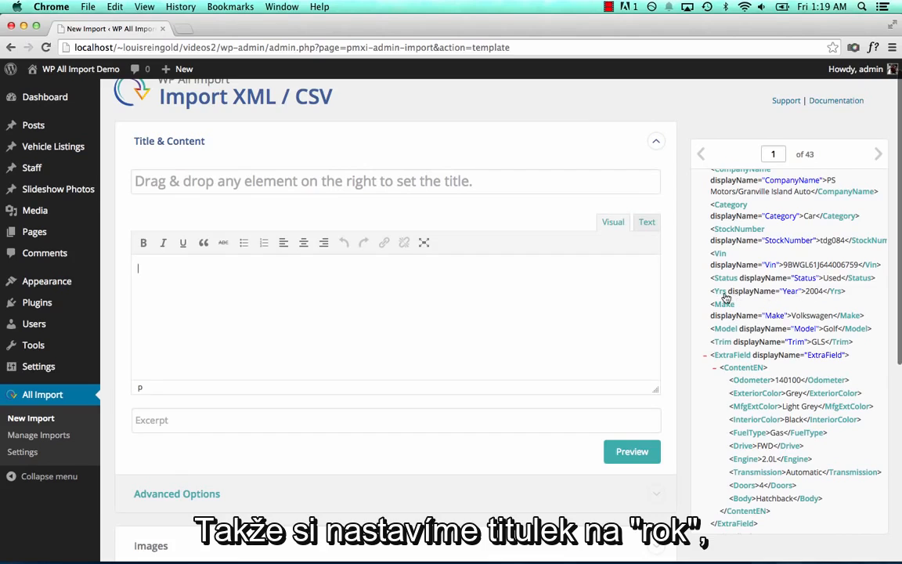
# Set the listing title to {Yrs[1]} {Make[1]} {Model[1]} using the record's elements and preview it
pyautogui.moveTo(727, 298); pyautogui.dragTo(464, 184)
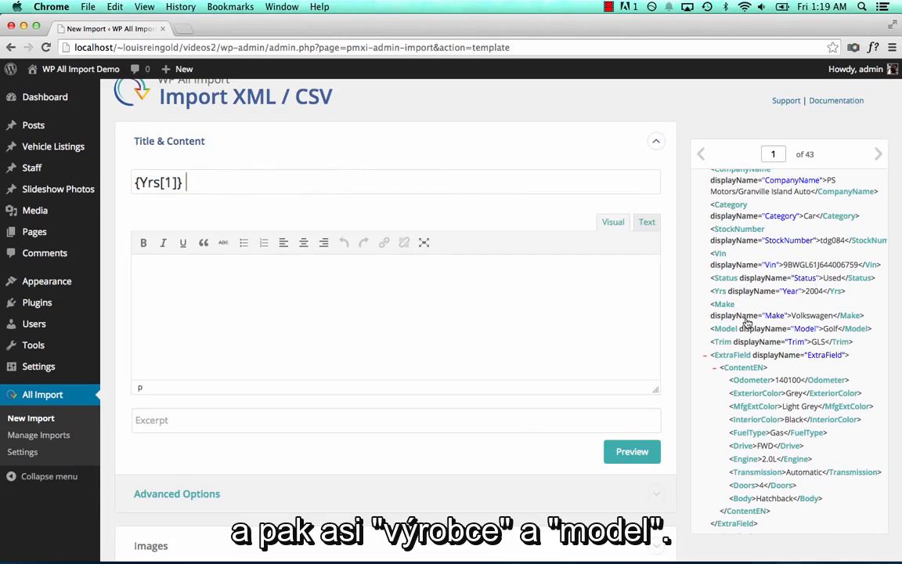
pyautogui.moveTo(730, 308); pyautogui.dragTo(522, 186)
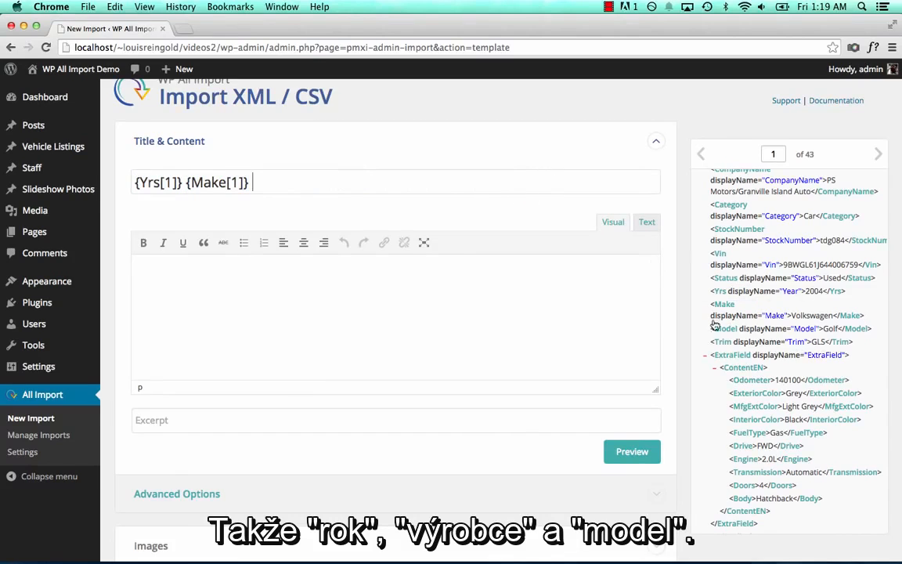
pyautogui.moveTo(722, 328); pyautogui.dragTo(509, 181)
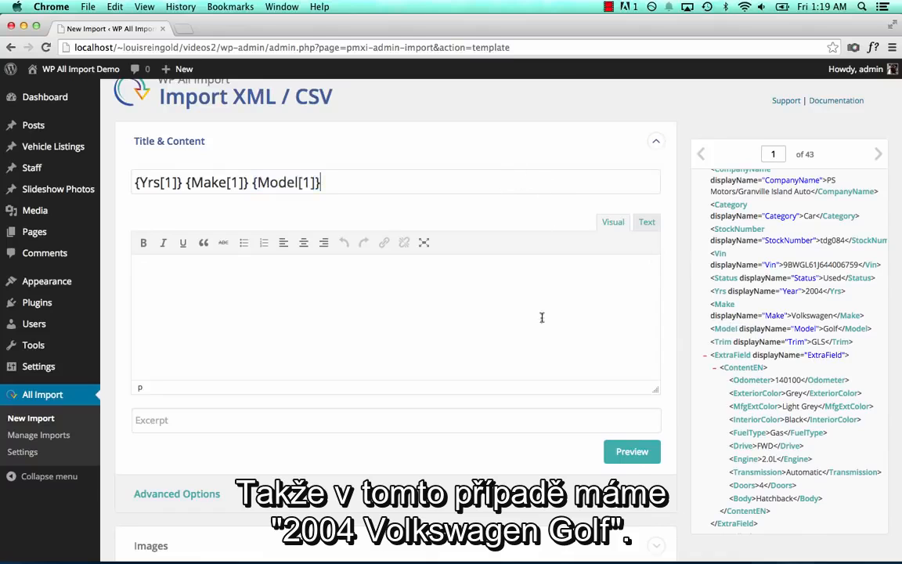
pyautogui.click(635, 451)
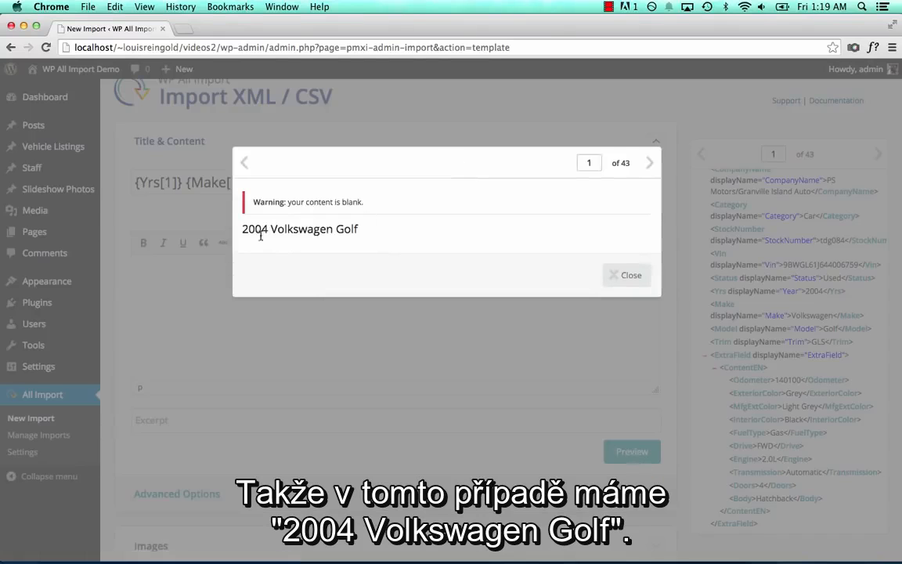
pyautogui.click(634, 276)
# Set the listing content to {AdDescription[1]} from the record's description element and preview the listing
pyautogui.scroll(-1, 847, 344)
pyautogui.scroll(-10, 847, 345)
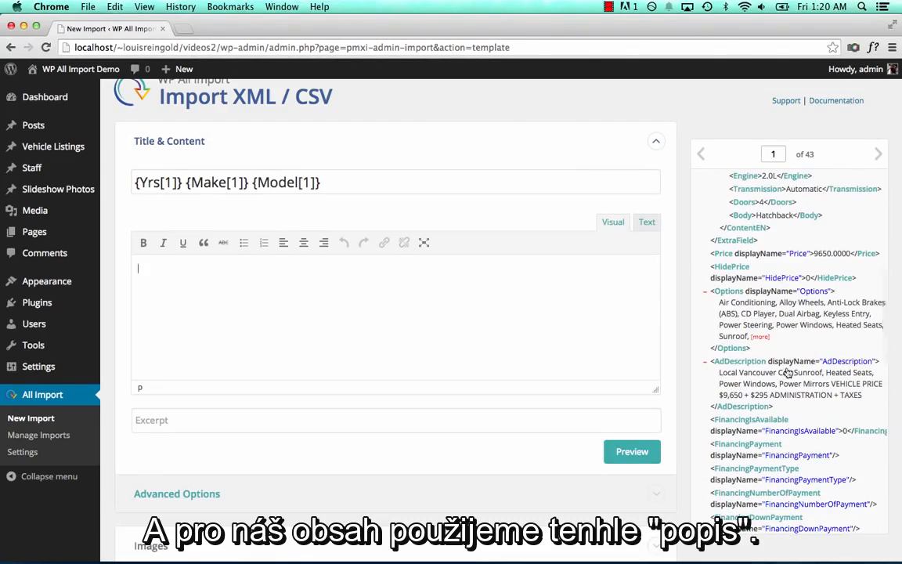
pyautogui.scroll(-1, 710, 337)
pyautogui.moveTo(724, 347); pyautogui.dragTo(419, 289)
pyautogui.click(636, 444)
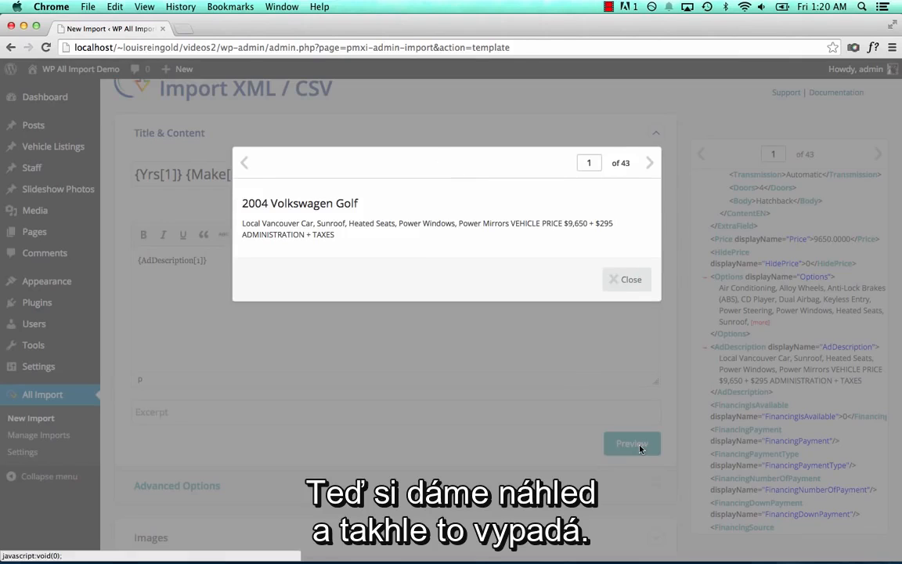
pyautogui.click(611, 272)
# Examine the Advanced Options for the title and content, and preview the listing again
pyautogui.scroll(-5, 493, 328)
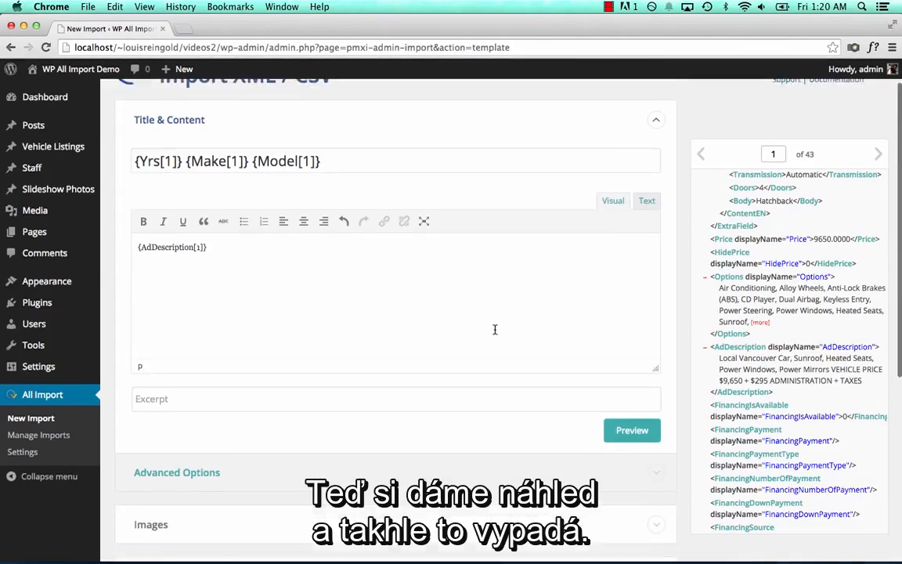
pyautogui.click(420, 189)
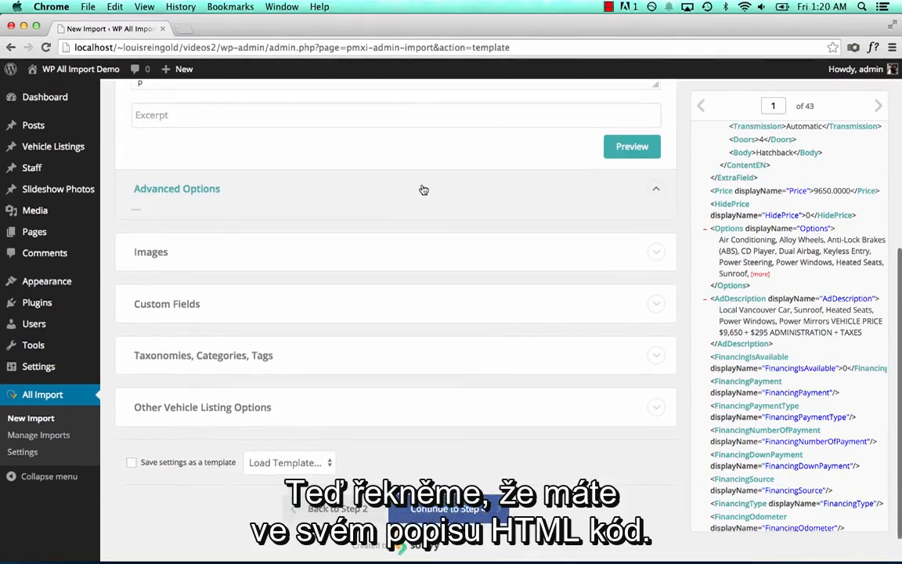
pyautogui.scroll(2, 472, 203)
pyautogui.scroll(1, 473, 201)
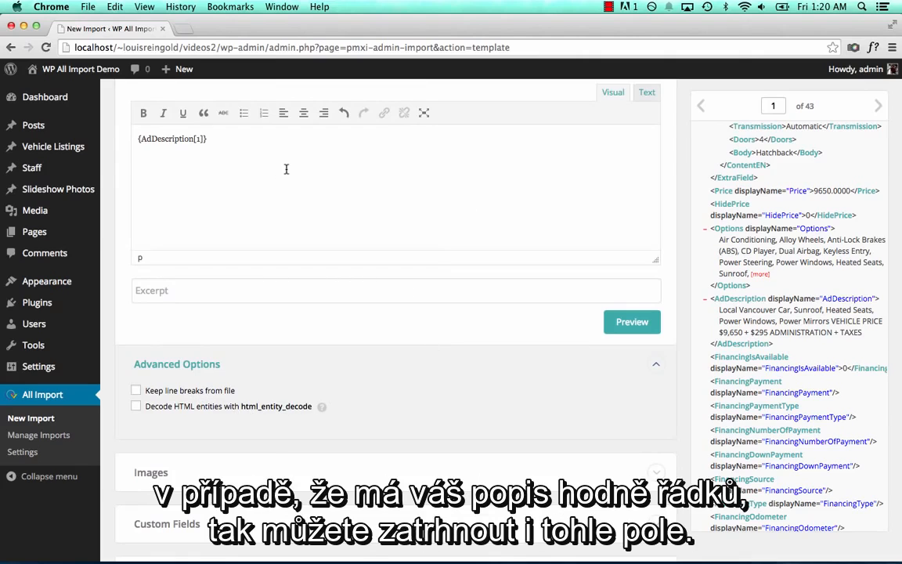
pyautogui.scroll(-1, 449, 262)
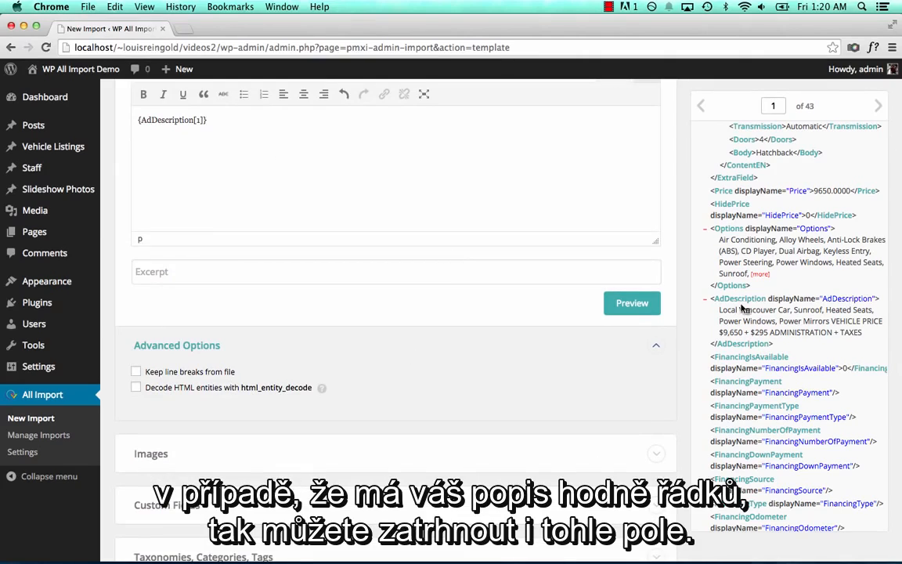
pyautogui.click(649, 303)
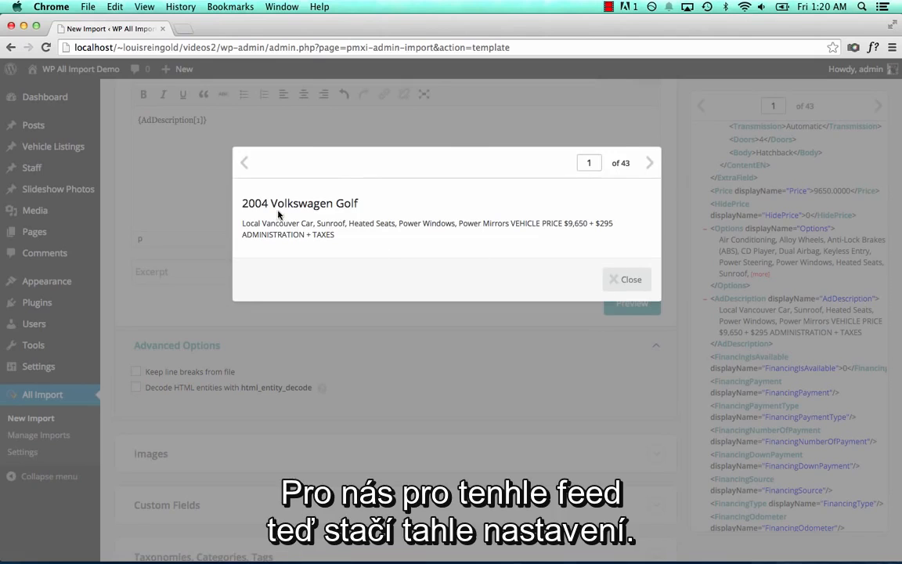
pyautogui.click(649, 289)
# Collapse the Advanced Options and expand the Images section of the import template
pyautogui.click(419, 357)
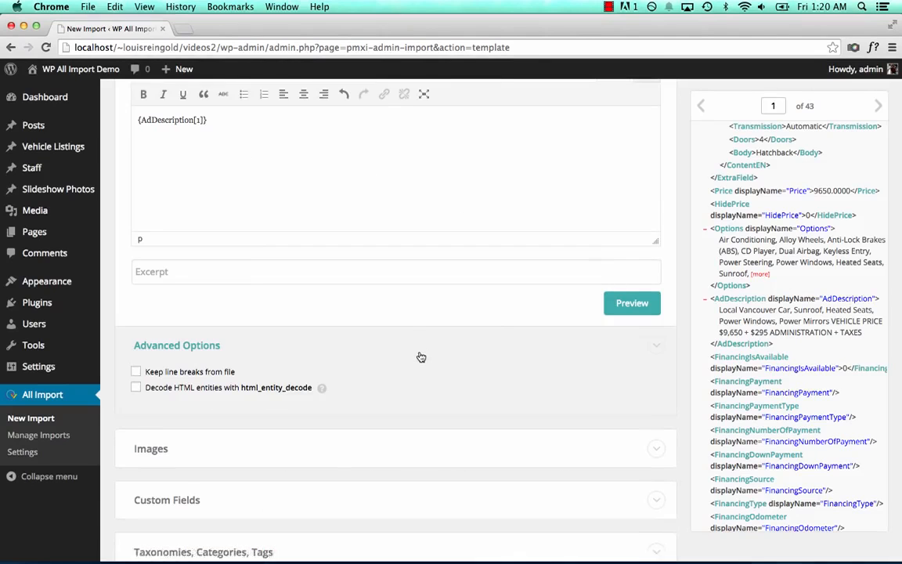
pyautogui.click(400, 395)
pyautogui.scroll(-5, 401, 395)
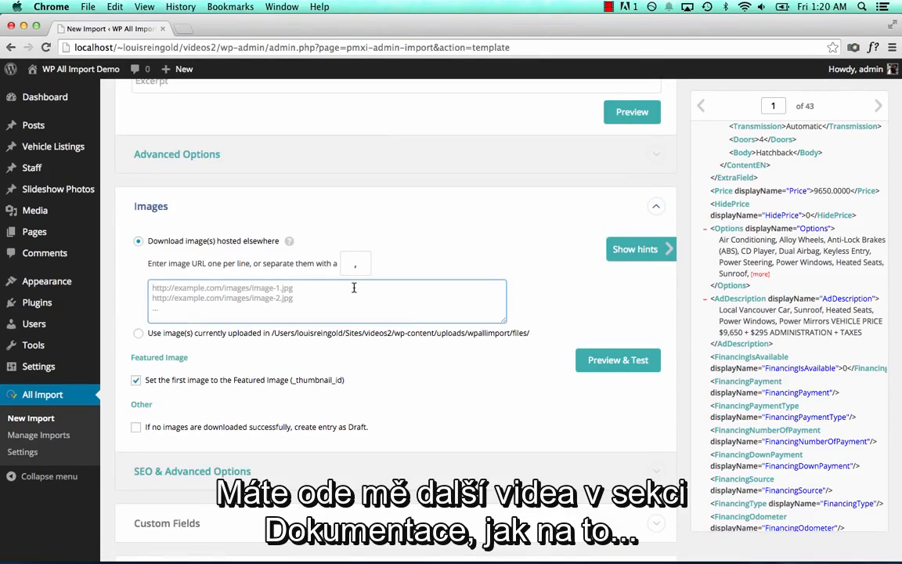
# Map the image URLs to the record's first three additional photos, {AditionalPhotos[1]/AditionalPhoto[1]} through {AditionalPhotos[1]/AditionalPhoto[3]}, one per line
pyautogui.scroll(-10, 758, 334)
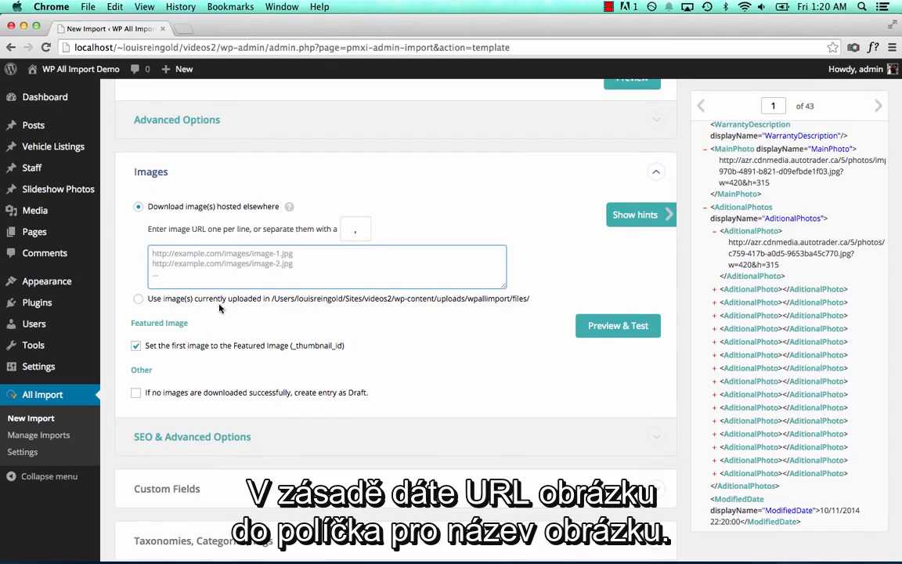
pyautogui.moveTo(750, 235); pyautogui.dragTo(388, 264)
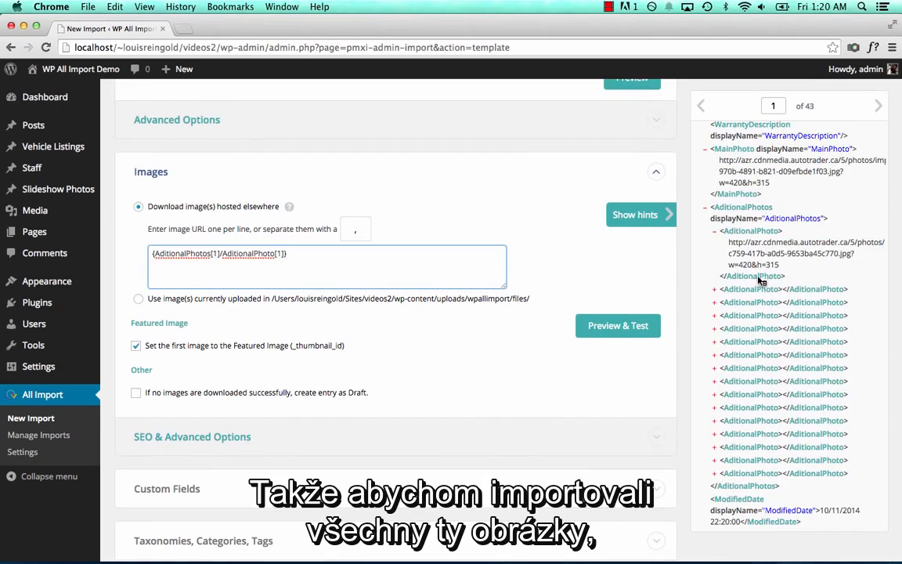
pyautogui.moveTo(752, 289); pyautogui.dragTo(433, 278)
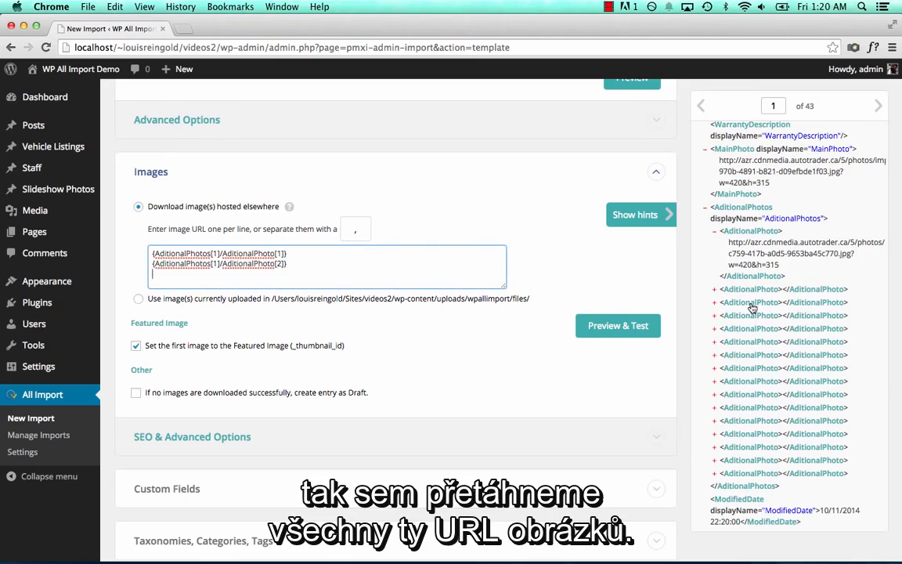
pyautogui.moveTo(744, 318); pyautogui.dragTo(228, 238)
pyautogui.click(358, 272)
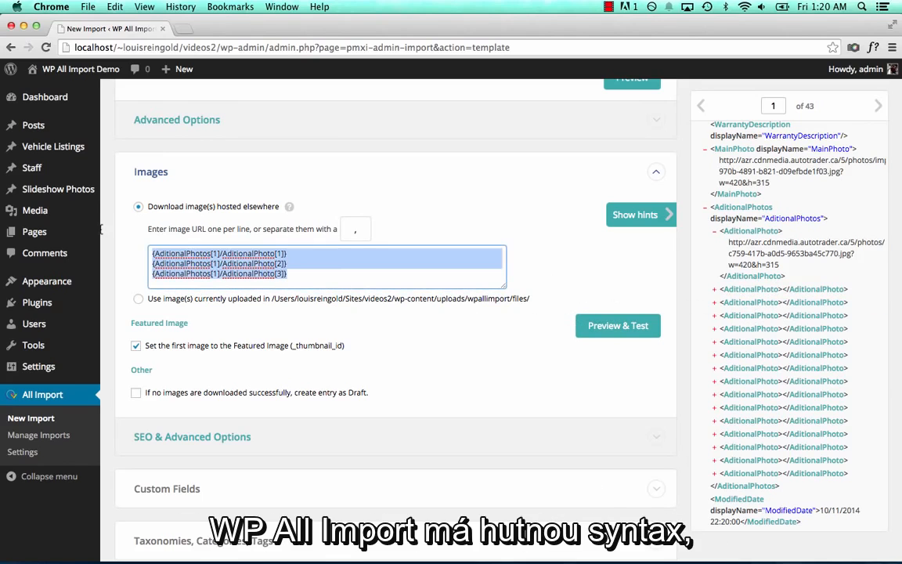
pyautogui.click(312, 269)
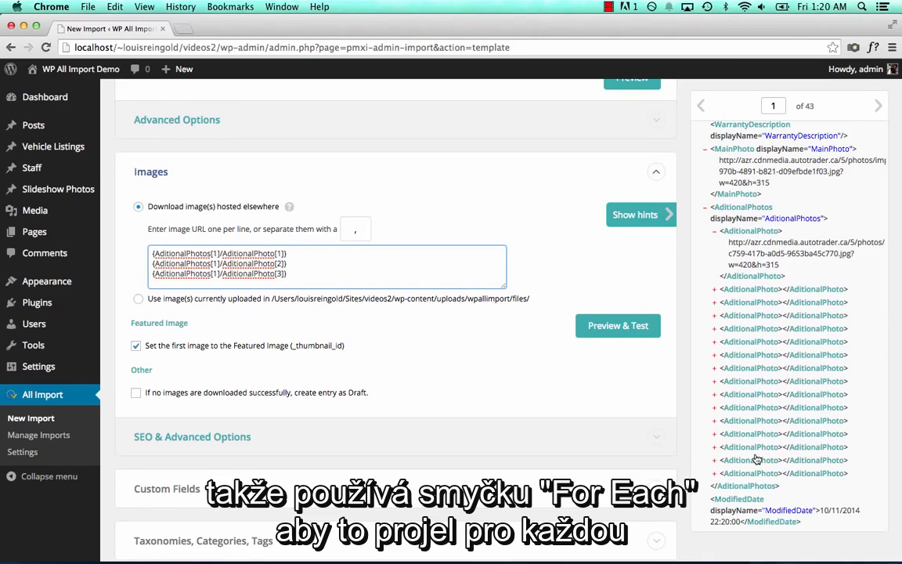
# Add {AditionalPhotos[1]/AditionalPhoto[4]} through {AditionalPhotos[1]/AditionalPhoto[6]} to the image URLs on separate lines
pyautogui.scroll(-2, 757, 459)
pyautogui.scroll(-3, 495, 366)
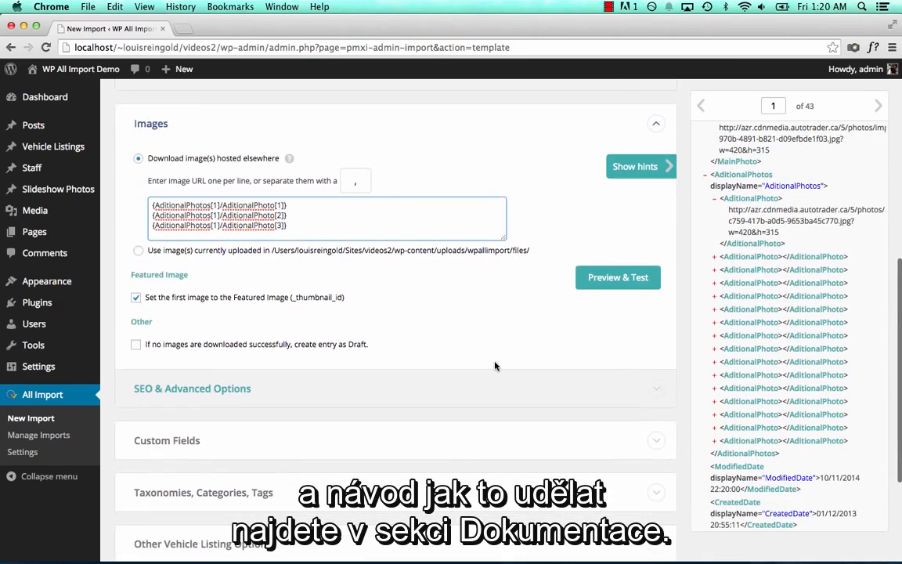
pyautogui.scroll(-3, 495, 365)
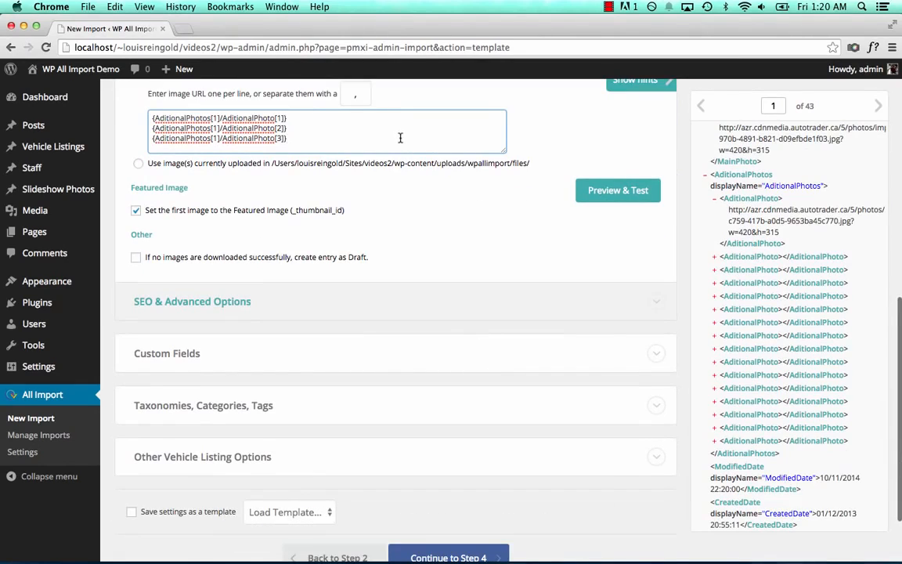
pyautogui.press('Return')
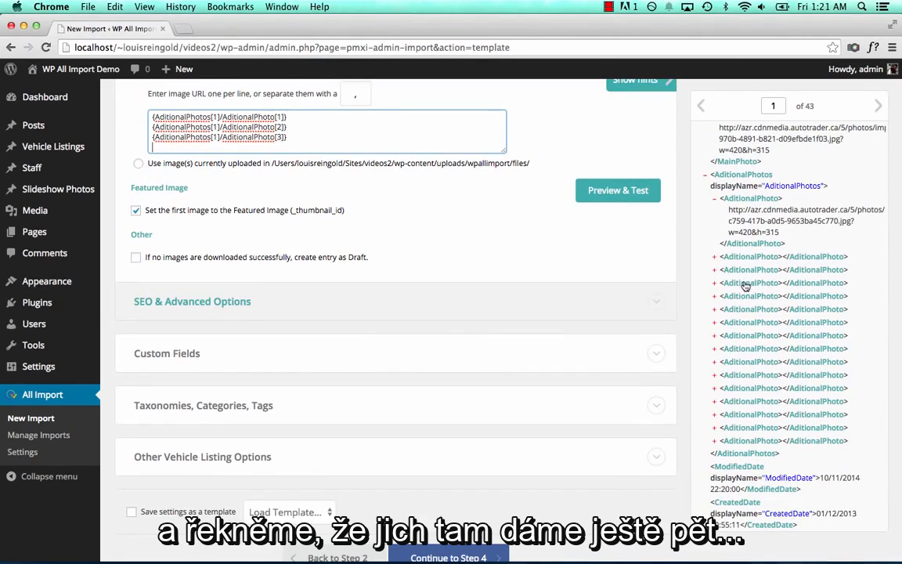
pyautogui.moveTo(746, 286); pyautogui.dragTo(378, 147)
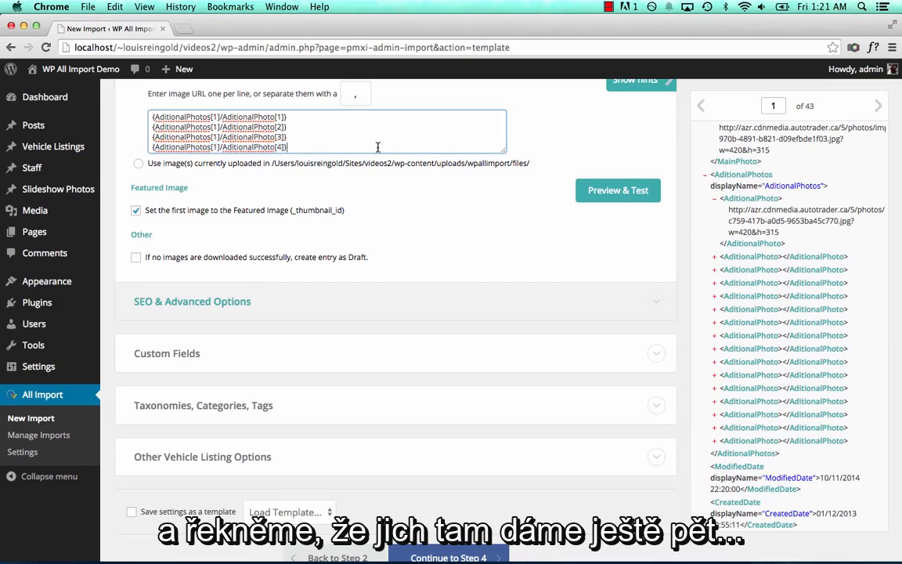
pyautogui.press('Return')
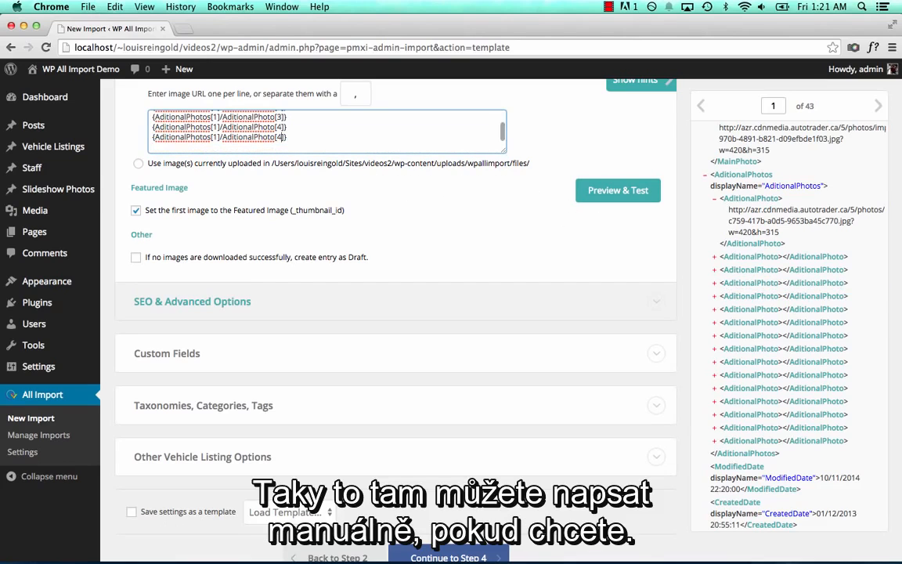
pyautogui.write('5')
pyautogui.press('Return')
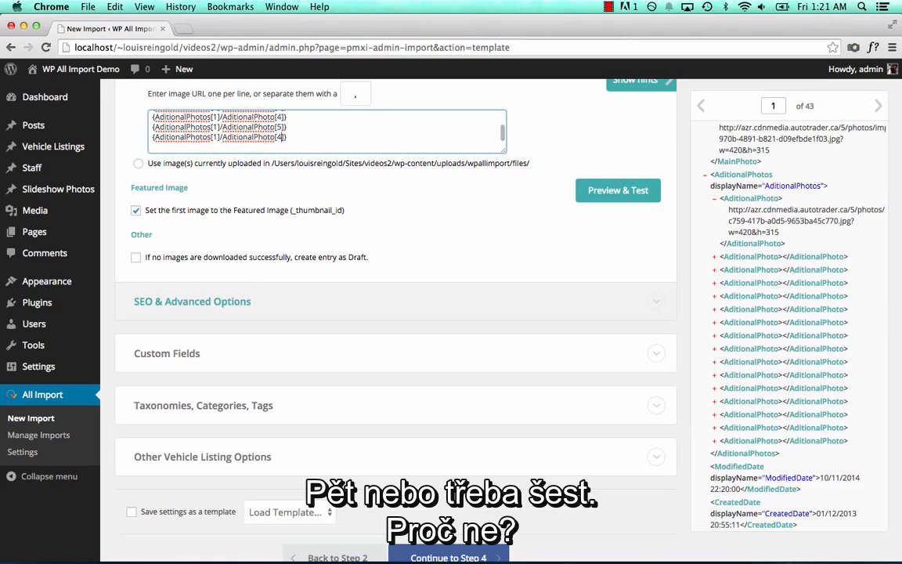
pyautogui.write('6')
pyautogui.press('Return')
# Expand the Custom Fields section of the import template
pyautogui.scroll(-5, 419, 249)
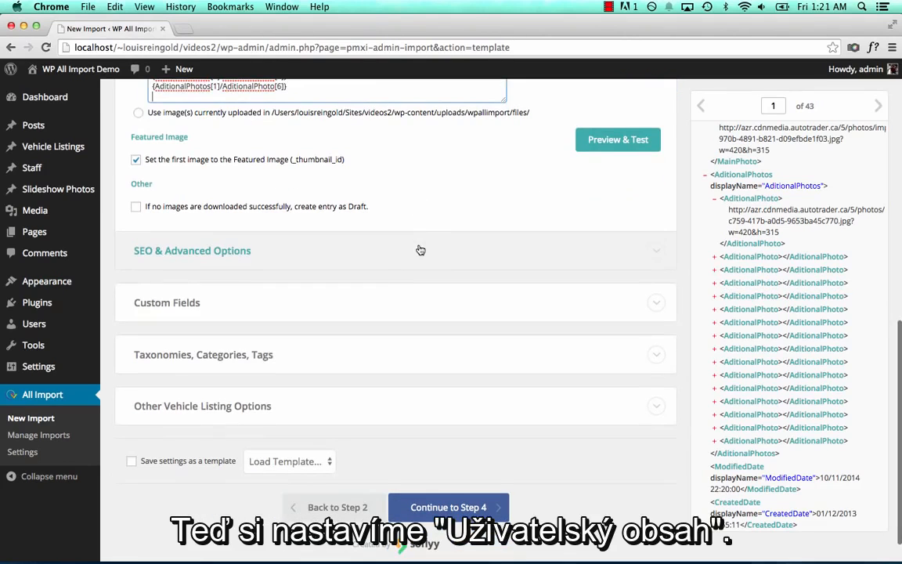
pyautogui.click(406, 269)
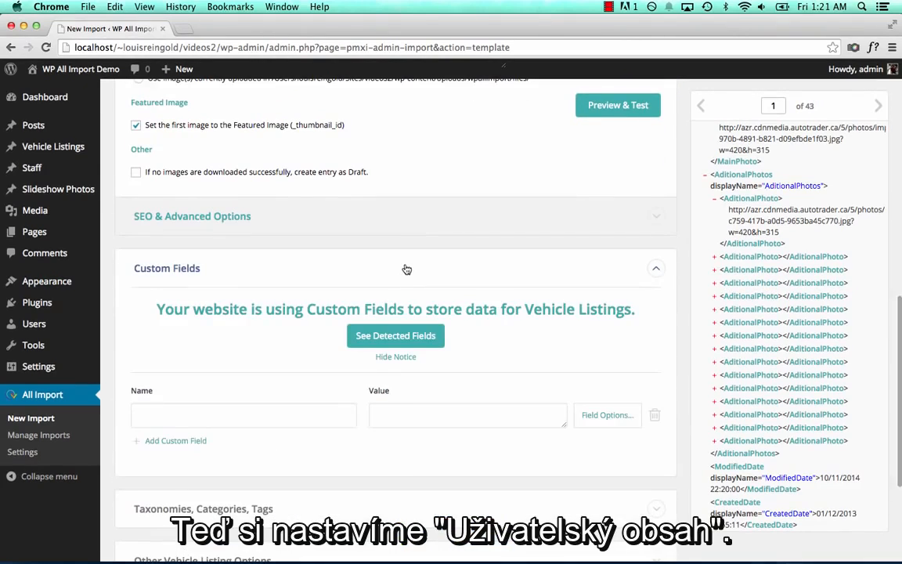
pyautogui.scroll(-2, 438, 338)
# Open Vehicle Listings in a new tab and examine the Test Listing's manufacturer, model and price fields
pyautogui.rightClick(74, 157)
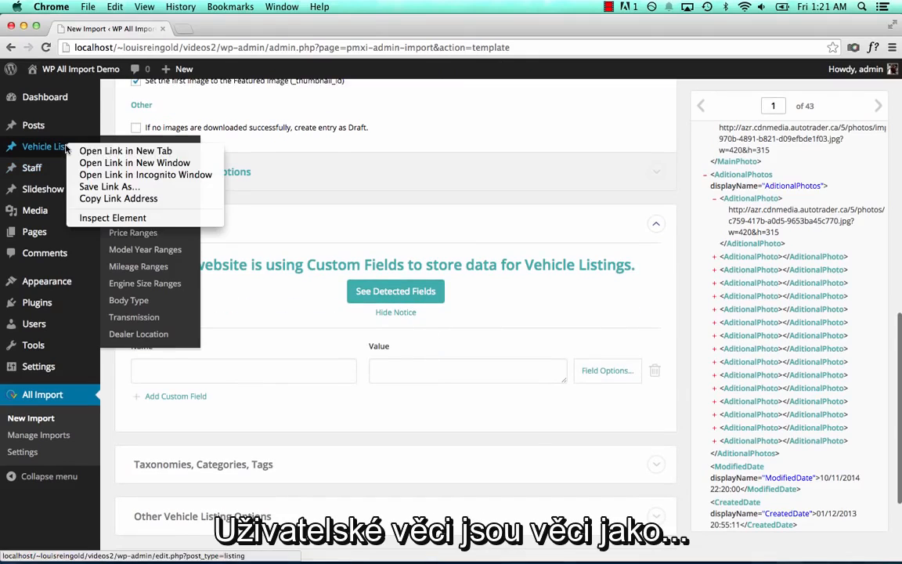
pyautogui.click(129, 149)
pyautogui.click(230, 29)
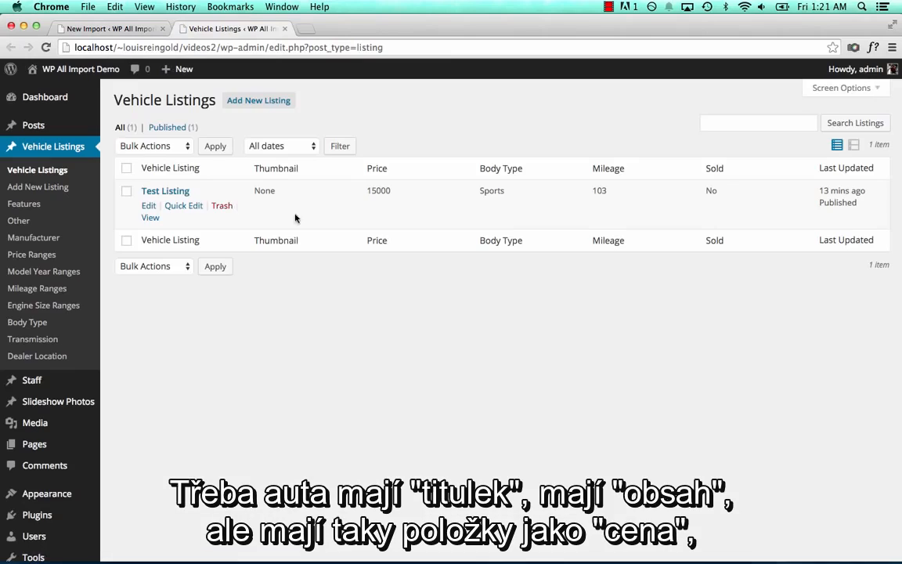
pyautogui.click(172, 195)
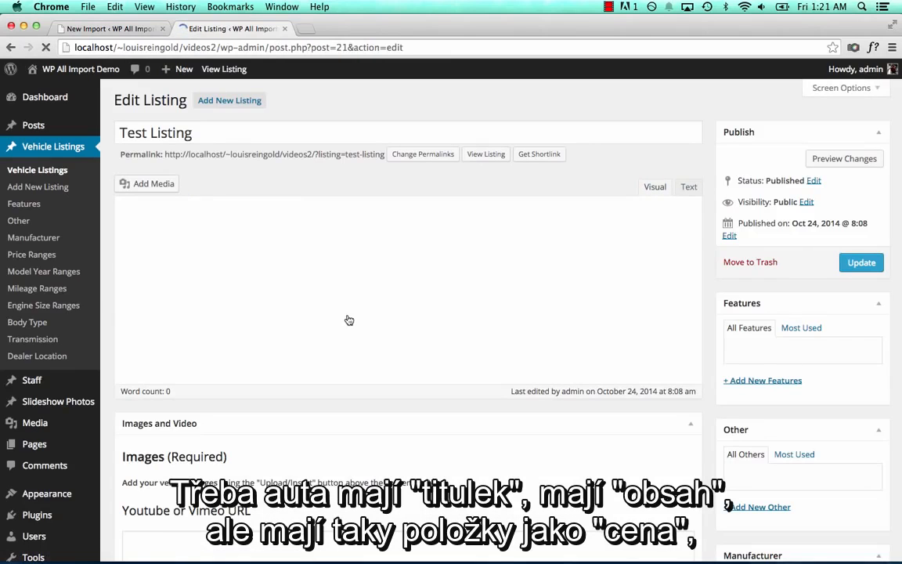
pyautogui.scroll(-8, 349, 314)
pyautogui.scroll(-8, 345, 355)
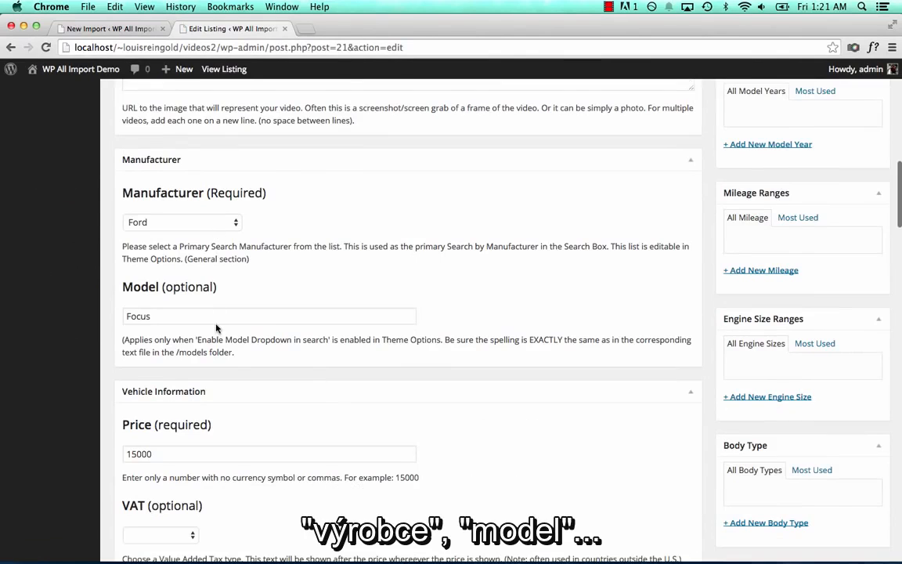
pyautogui.scroll(-5, 217, 327)
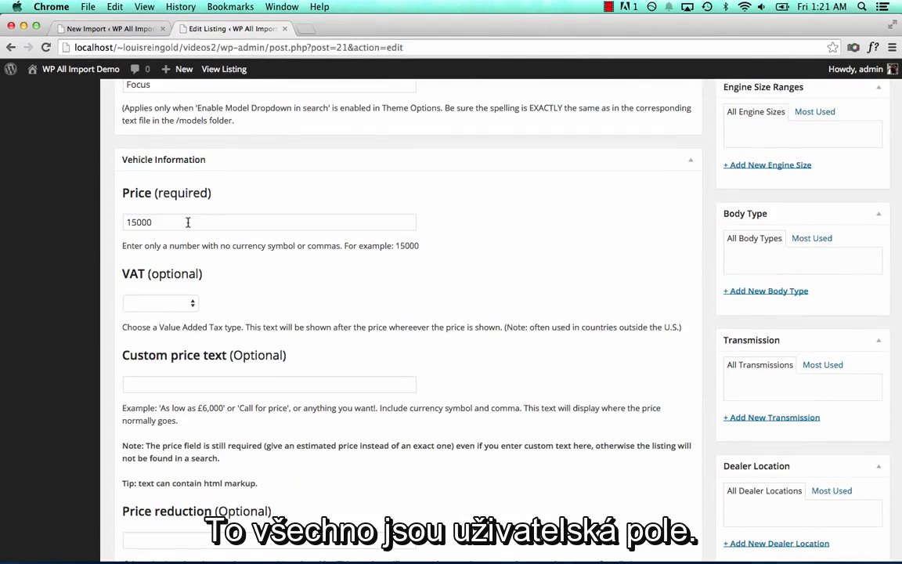
# Return to the import template and load the automatically detected custom fields for Vehicle Listings
pyautogui.click(116, 30)
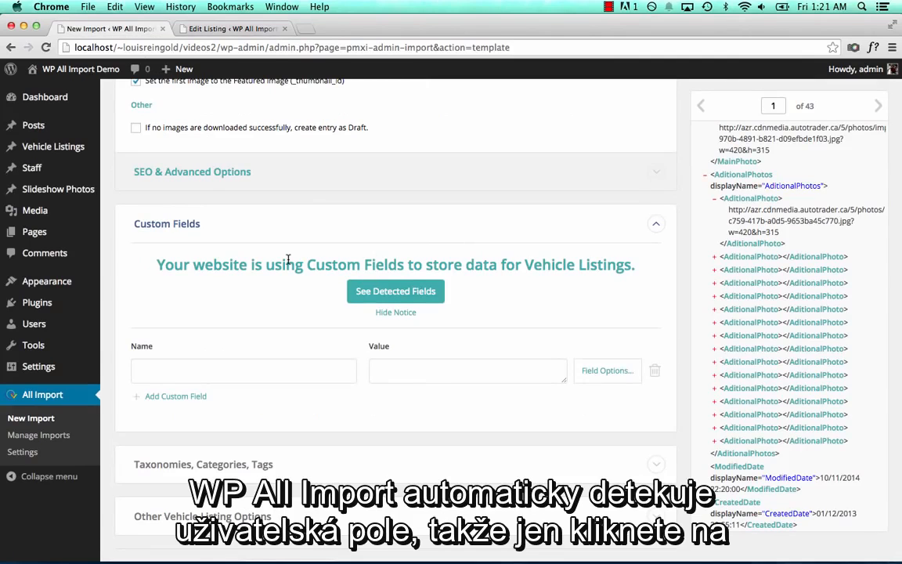
pyautogui.click(363, 291)
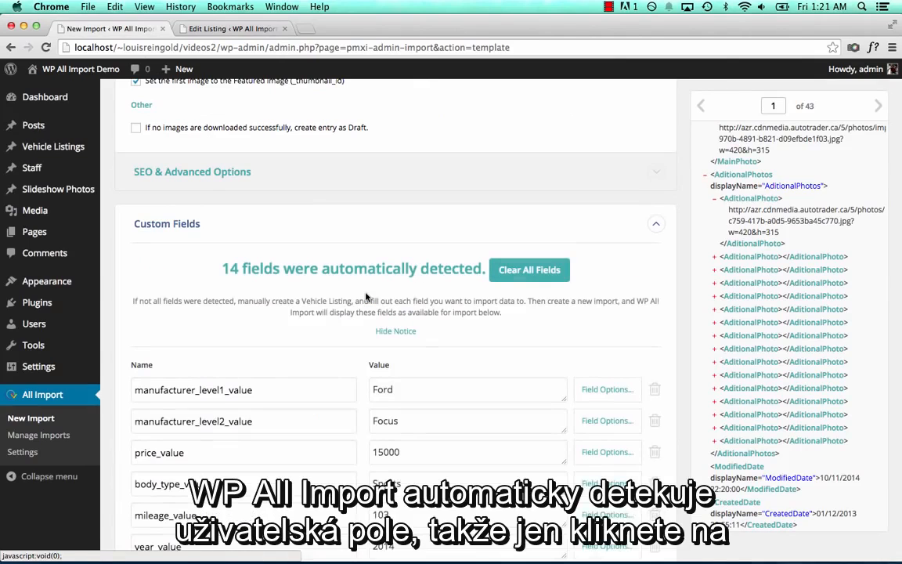
pyautogui.scroll(-1, 365, 296)
pyautogui.scroll(-2, 318, 318)
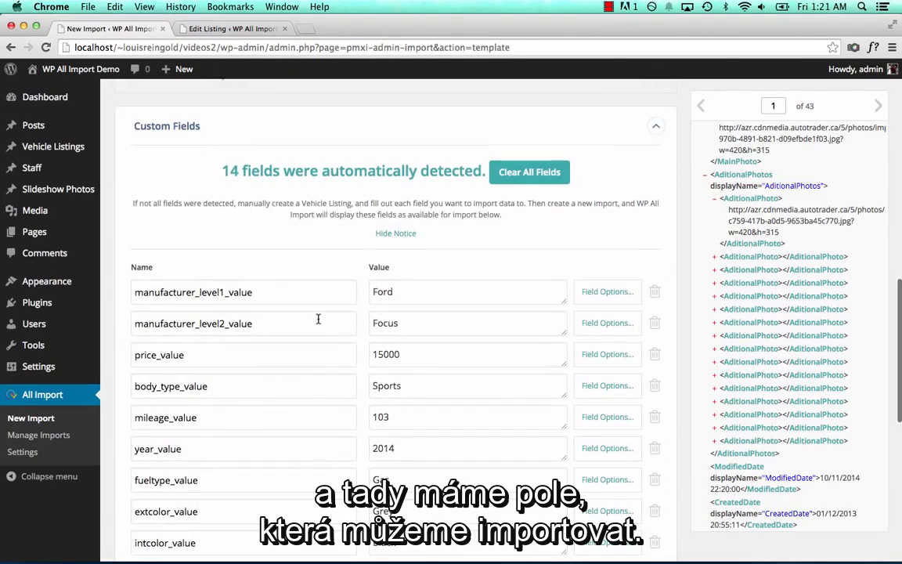
pyautogui.scroll(-2, 296, 299)
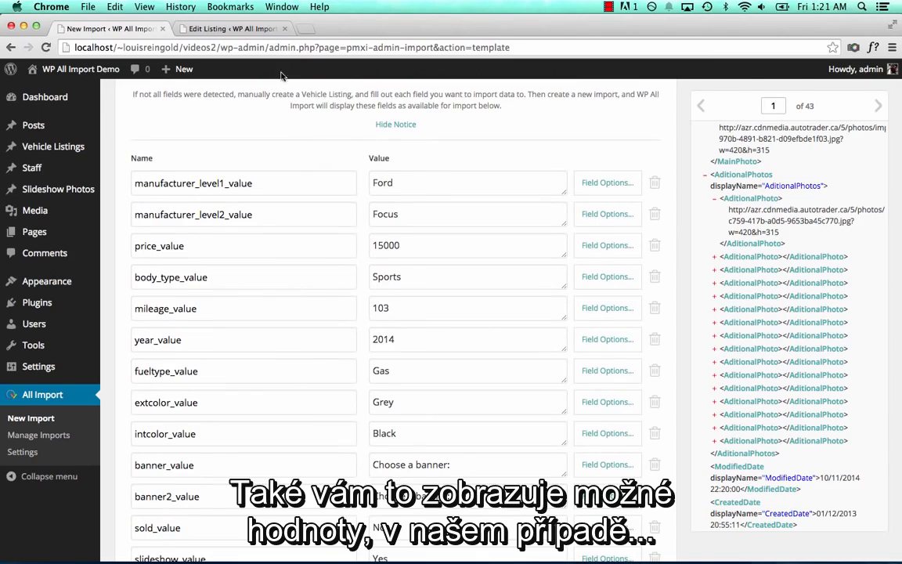
# Check the Test Listing that supplies the sample field values, and return to the import template
pyautogui.click(228, 29)
pyautogui.scroll(8, 284, 181)
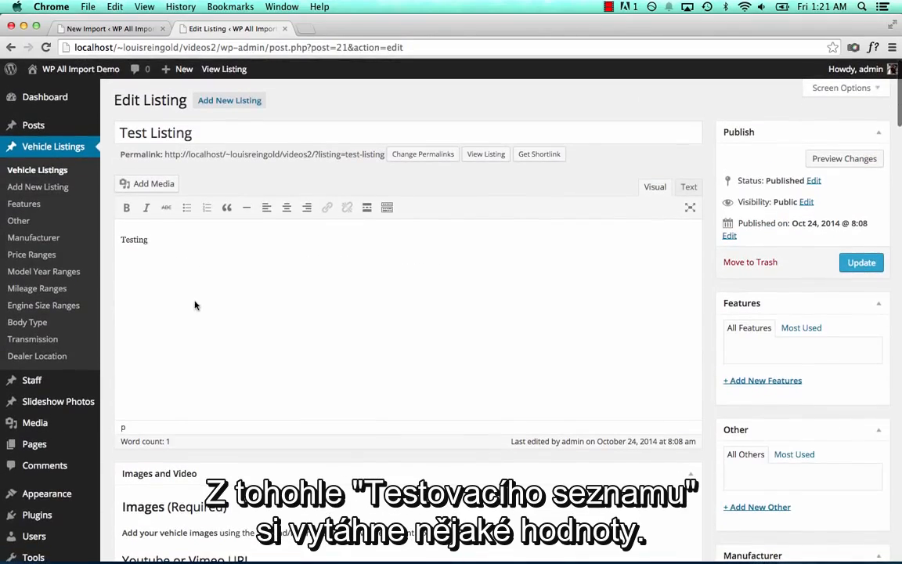
pyautogui.click(122, 29)
# Set manufacturer_level1_value to {Make[1]} and manufacturer_level2_value to {Model[1]} from the record's elements
pyautogui.click(471, 184)
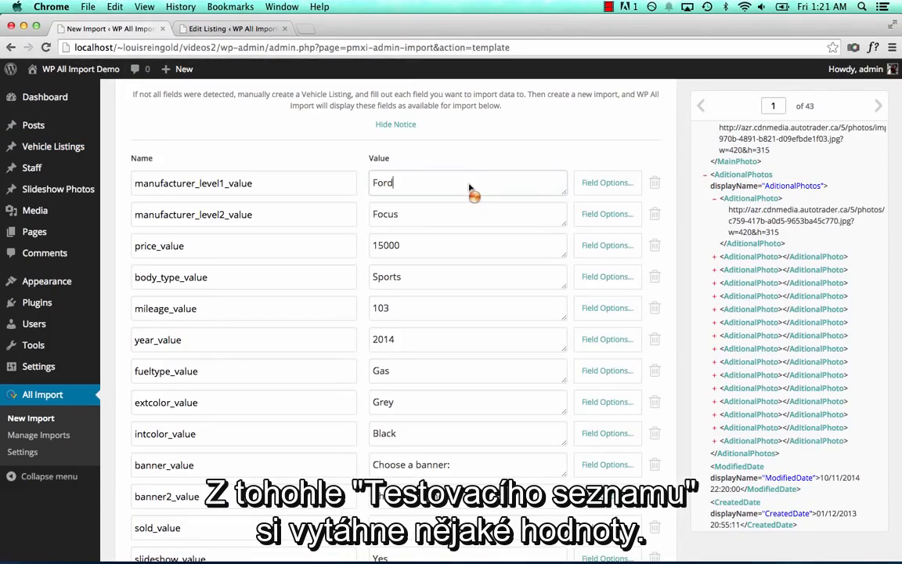
pyautogui.scroll(10, 772, 241)
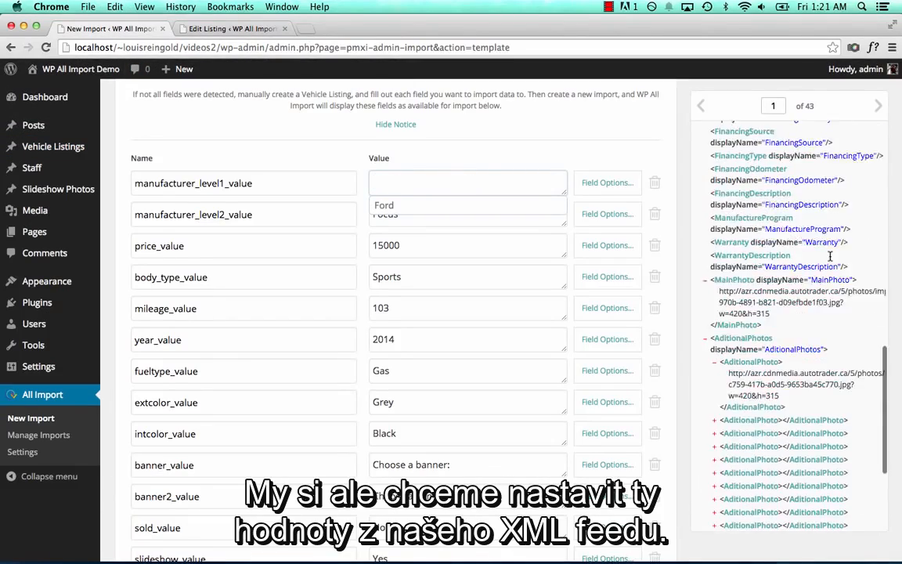
pyautogui.scroll(5, 832, 261)
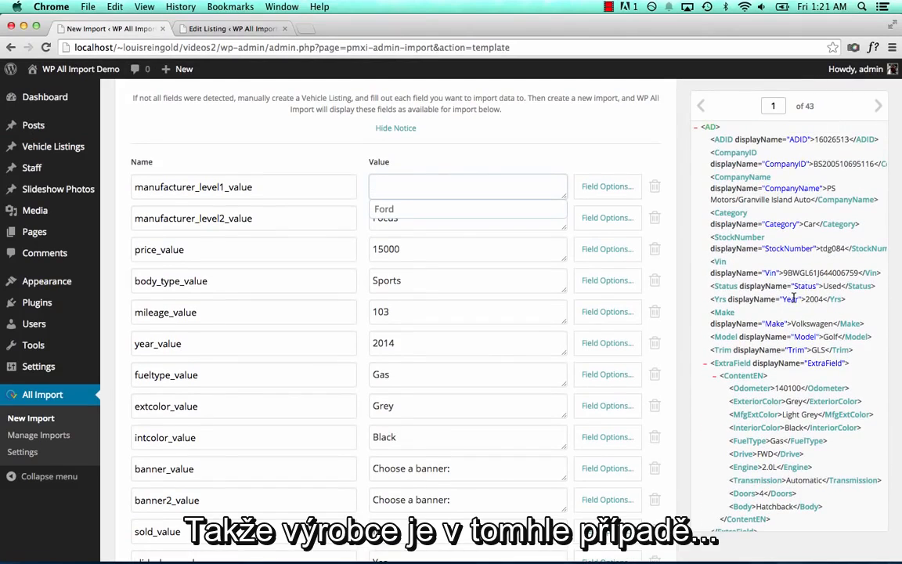
pyautogui.moveTo(728, 321); pyautogui.dragTo(493, 196)
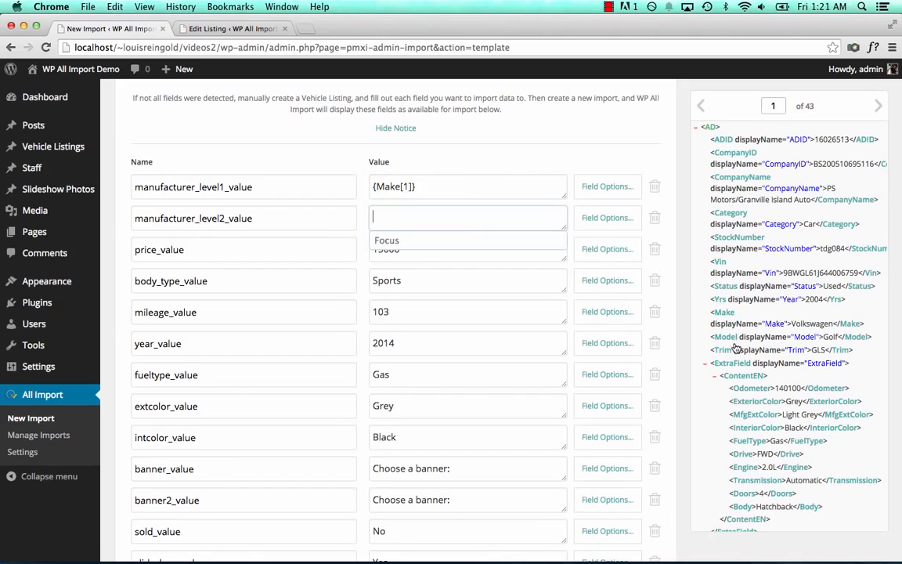
pyautogui.moveTo(734, 338); pyautogui.dragTo(490, 221)
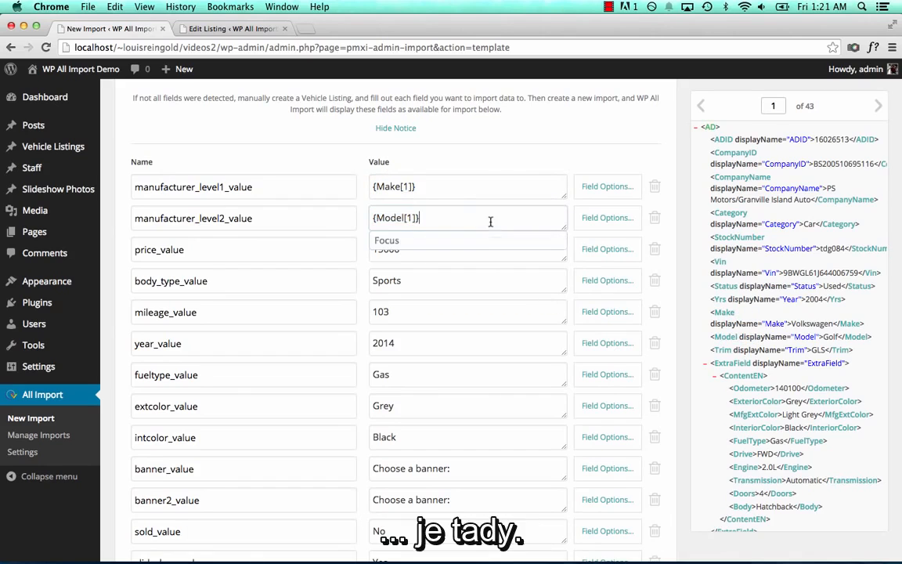
# Set price_value to {ExtraField[1]/ContentEN[1]/Odometer[1]} from the record's odometer element
pyautogui.doubleClick(486, 256)
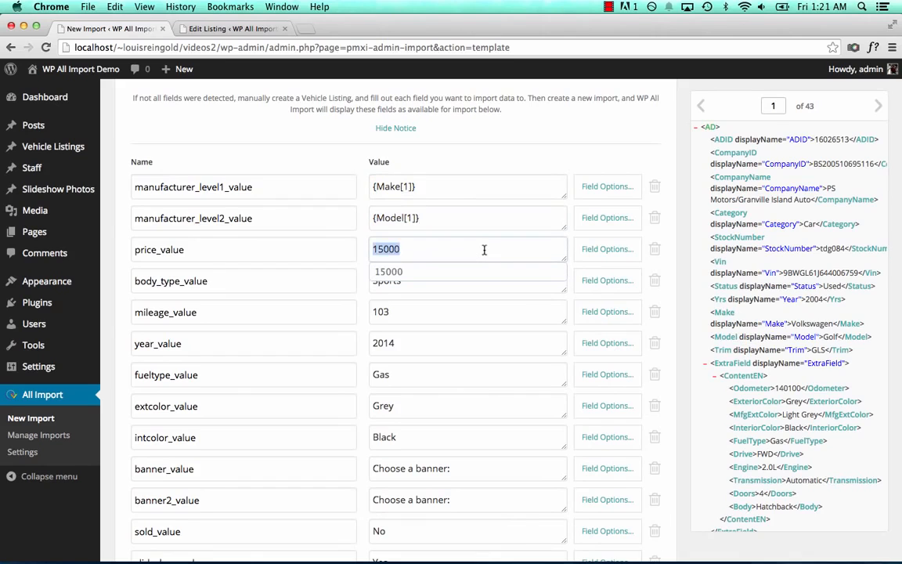
pyautogui.press('BackSpace')
pyautogui.scroll(-4, 846, 346)
pyautogui.moveTo(754, 310); pyautogui.dragTo(492, 245)
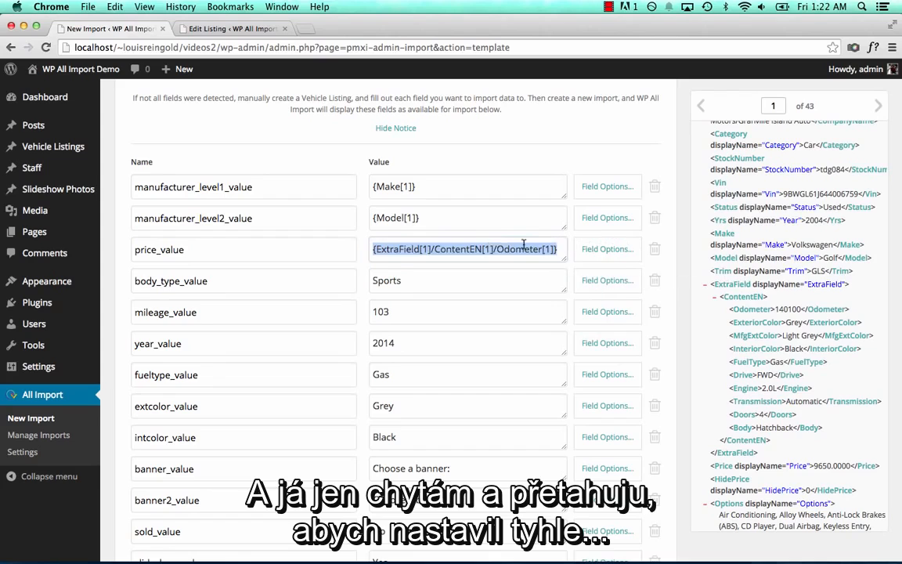
pyautogui.click(429, 271)
# Set body_type_value to {ExtraField[1]/ContentEN[1]/Body[1]} from the record's body element
pyautogui.doubleClick(492, 282)
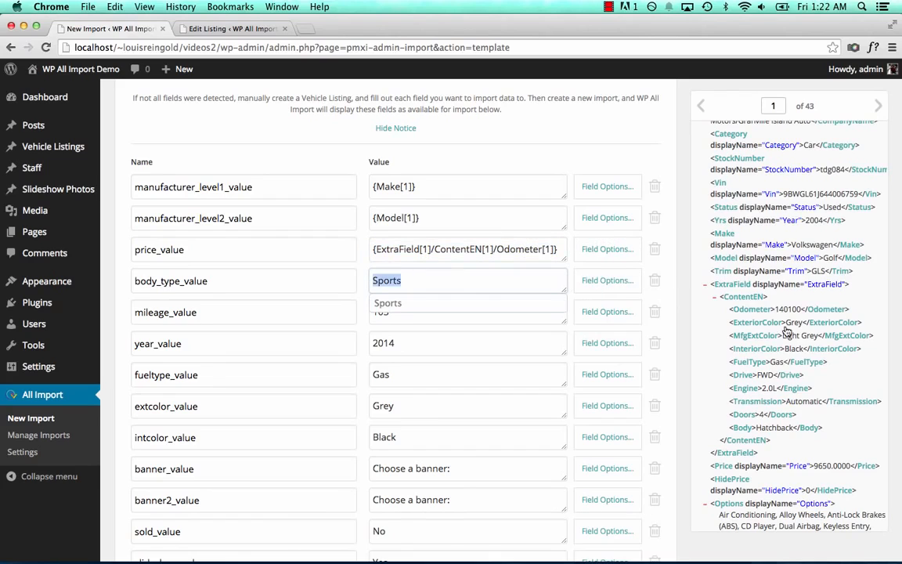
pyautogui.press('BackSpace')
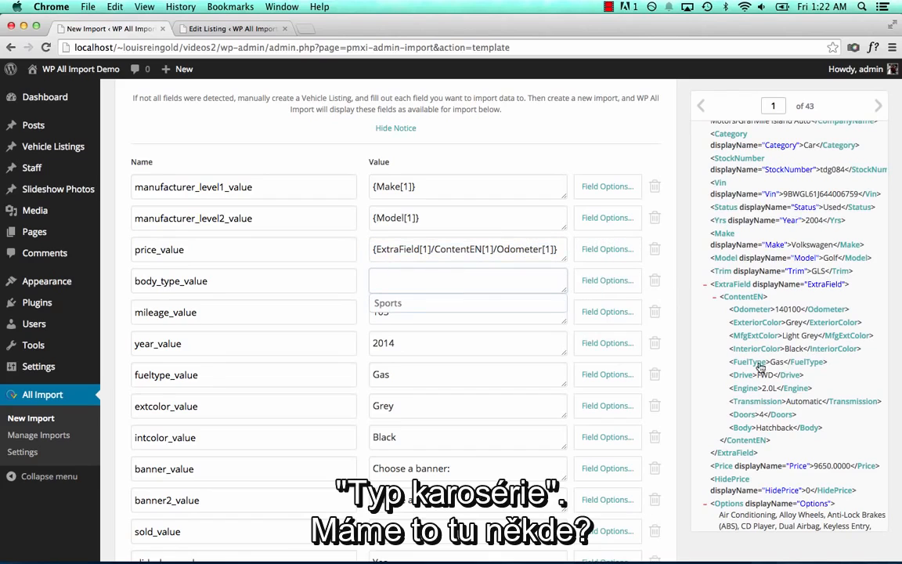
pyautogui.moveTo(748, 428); pyautogui.dragTo(469, 282)
# Replace the sample mileage_value with {ExtraField[1]/ContentEN[1]/Odometer[1]} from the record's odometer element
pyautogui.press('super+a')
pyautogui.press('super+x')
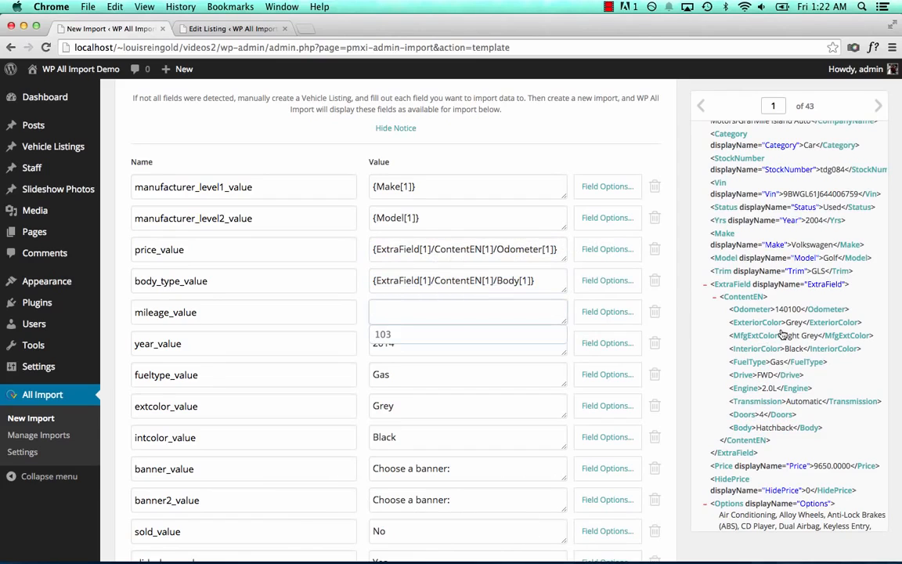
pyautogui.press('super+z')
pyautogui.press('BackSpace')
pyautogui.moveTo(761, 316); pyautogui.dragTo(470, 314)
# Replace the price_value mapping with {Price[1]} from the record's Price element
pyautogui.click(483, 259)
pyautogui.press('super+a')
pyautogui.press('super+x')
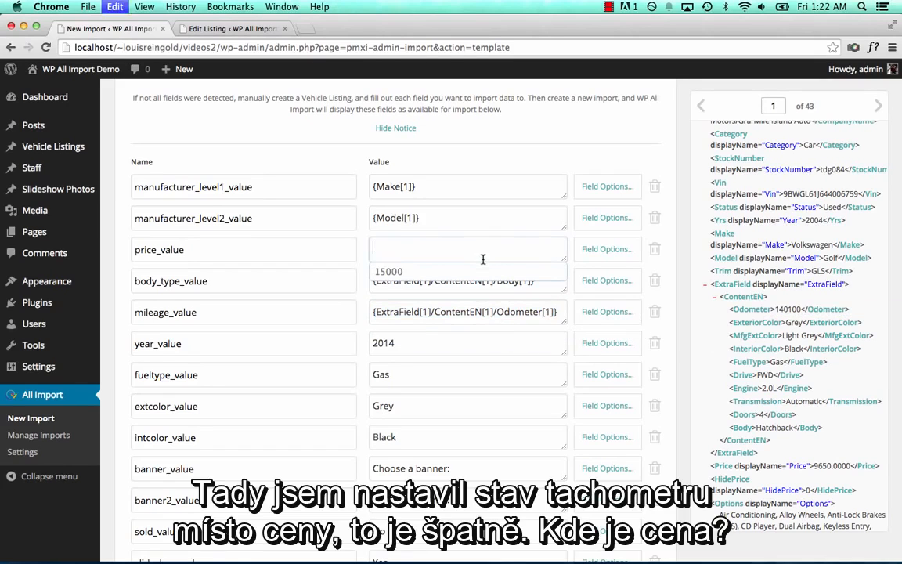
pyautogui.scroll(-1, 693, 355)
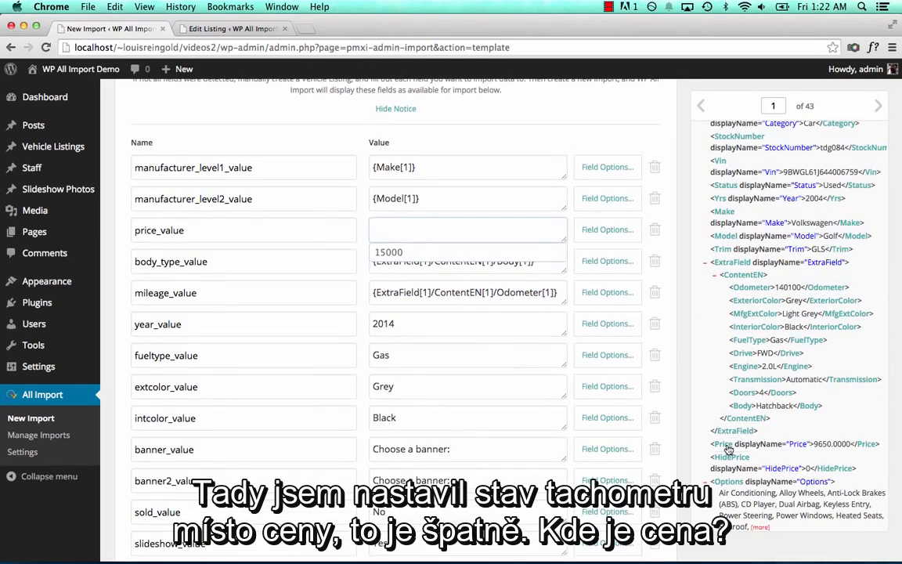
pyautogui.moveTo(729, 449); pyautogui.dragTo(459, 235)
# Replace the sample year_value with {Yrs[1]} from the record's Yrs element
pyautogui.doubleClick(451, 322)
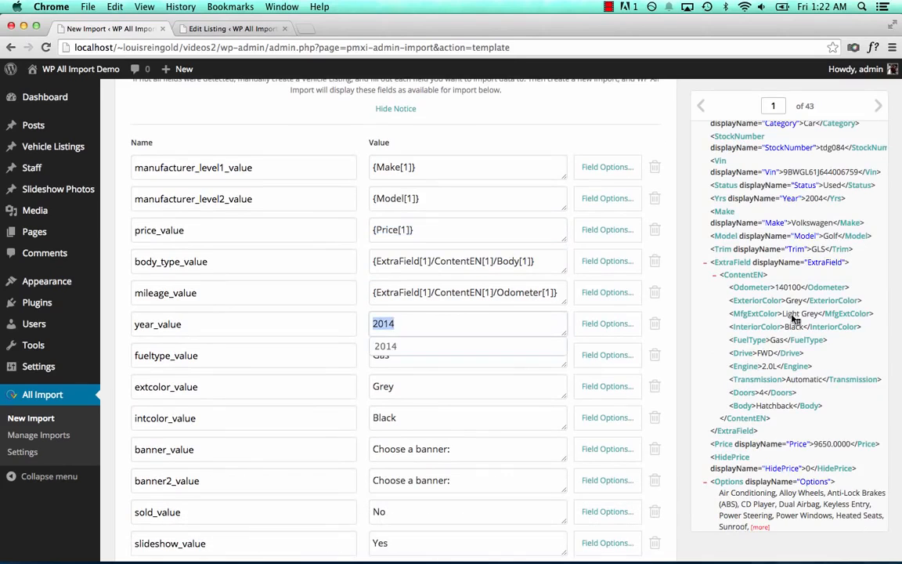
pyautogui.press('BackSpace')
pyautogui.scroll(3, 807, 329)
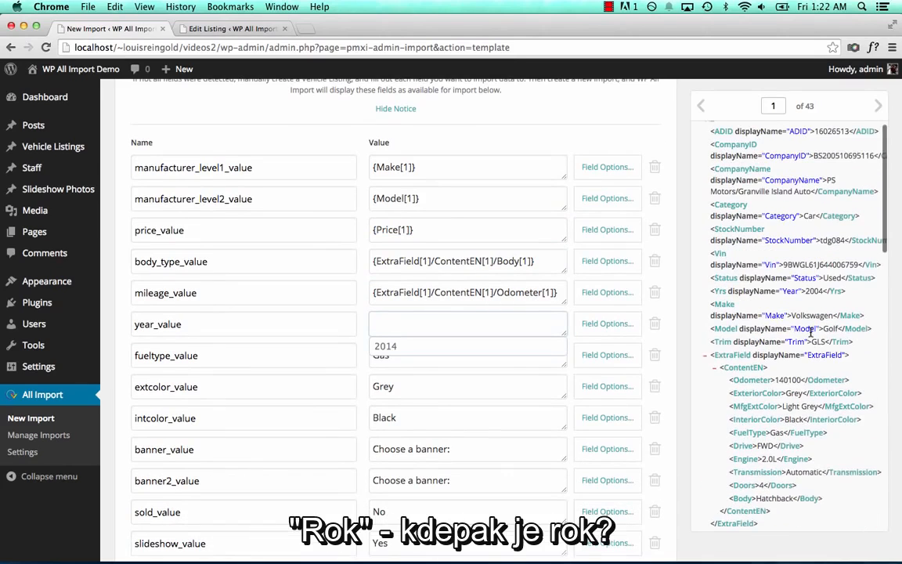
pyautogui.scroll(2, 811, 332)
pyautogui.scroll(-6, 814, 335)
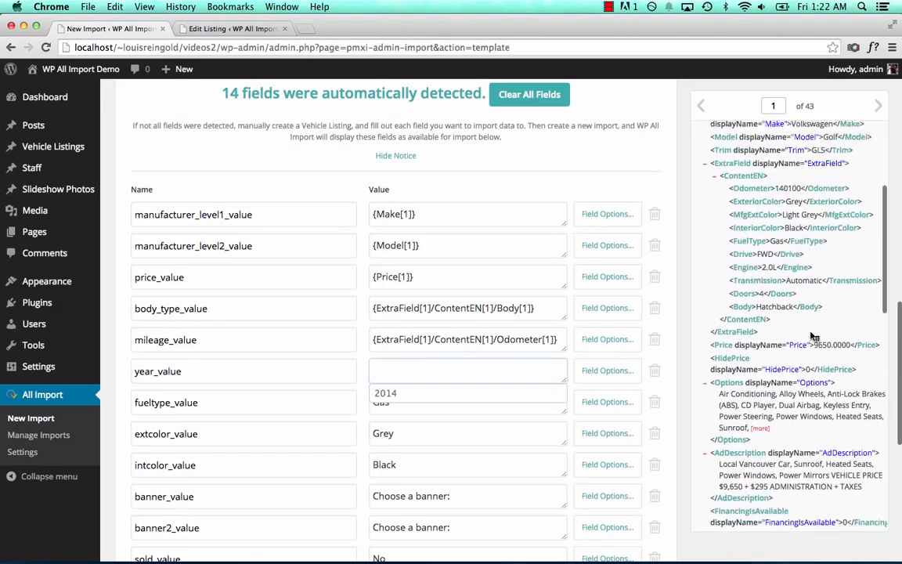
pyautogui.scroll(-8, 814, 335)
pyautogui.scroll(10, 815, 335)
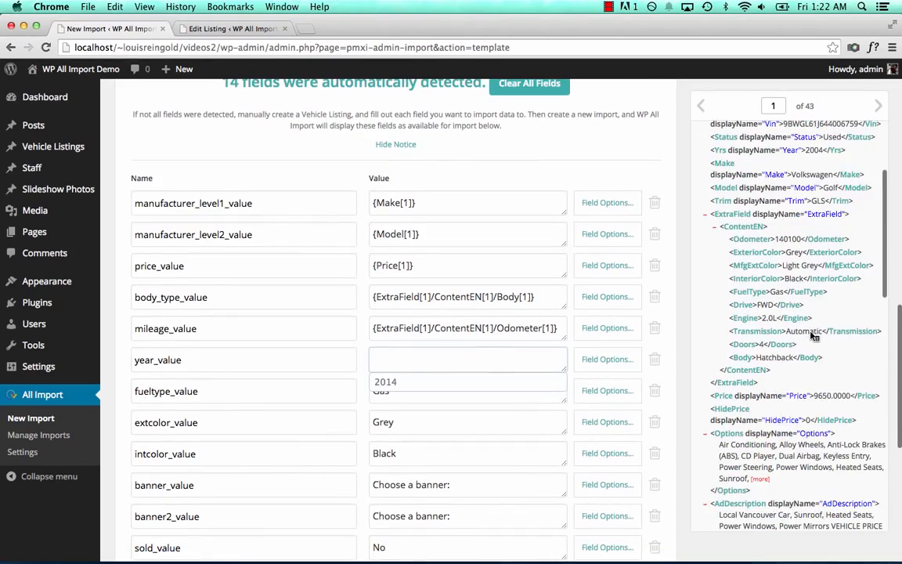
pyautogui.scroll(3, 705, 278)
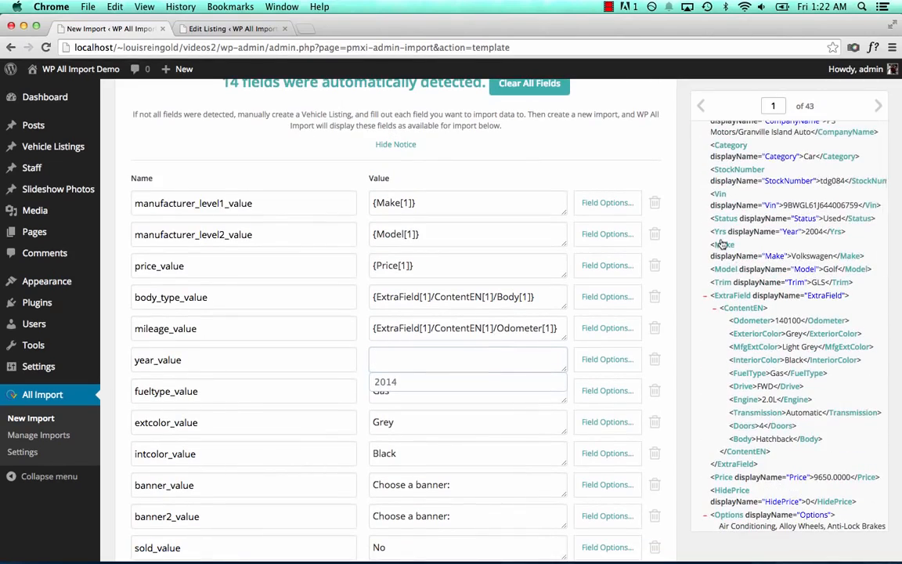
pyautogui.moveTo(721, 233); pyautogui.dragTo(524, 368)
# Replace the sample fueltype_value with {ExtraField[1]/ContentEN[1]/FuelType[1]} from the record's FuelType element
pyautogui.click(498, 387)
pyautogui.press('super+a')
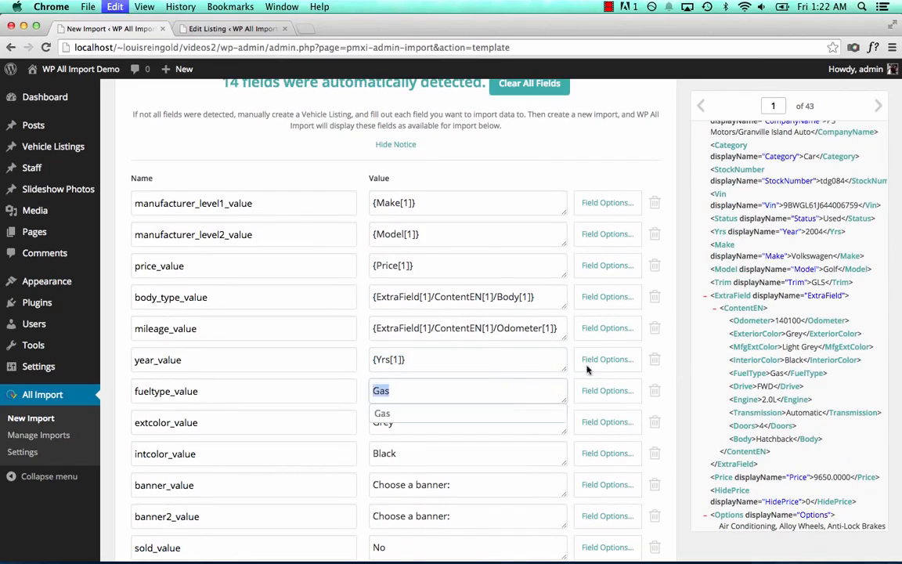
pyautogui.press('BackSpace')
pyautogui.moveTo(687, 375); pyautogui.dragTo(517, 391)
# Map extcolor_value to the record's ExteriorColor element and intcolor_value to its InteriorColor element, replacing the sample values
pyautogui.click(509, 421)
pyautogui.press('super+a')
pyautogui.press('BackSpace')
pyautogui.moveTo(753, 333); pyautogui.dragTo(415, 423)
pyautogui.click(504, 458)
pyautogui.press('super+a')
pyautogui.press('BackSpace')
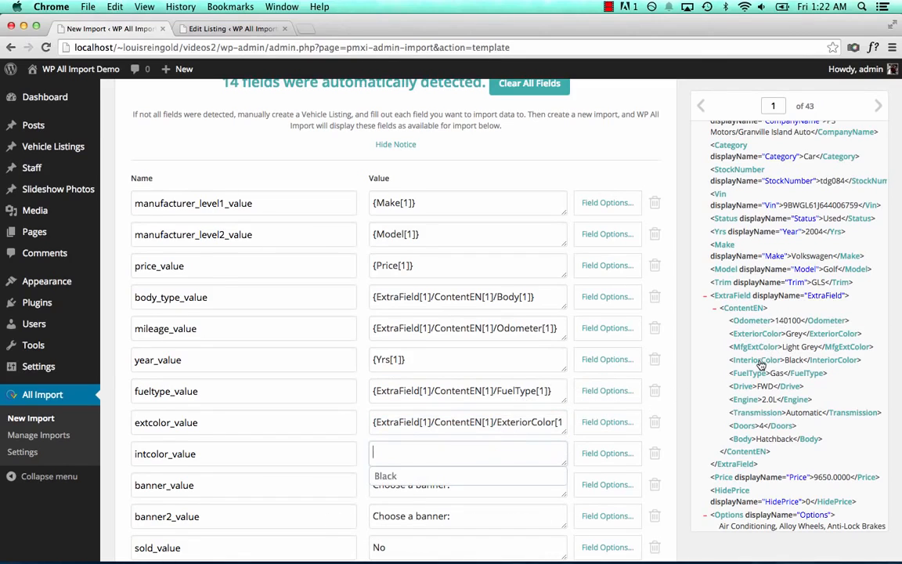
pyautogui.moveTo(760, 365); pyautogui.dragTo(450, 455)
# Review the template defaults in banner_value, banner2_value, sold_value and slideshow_value
pyautogui.scroll(-3, 511, 481)
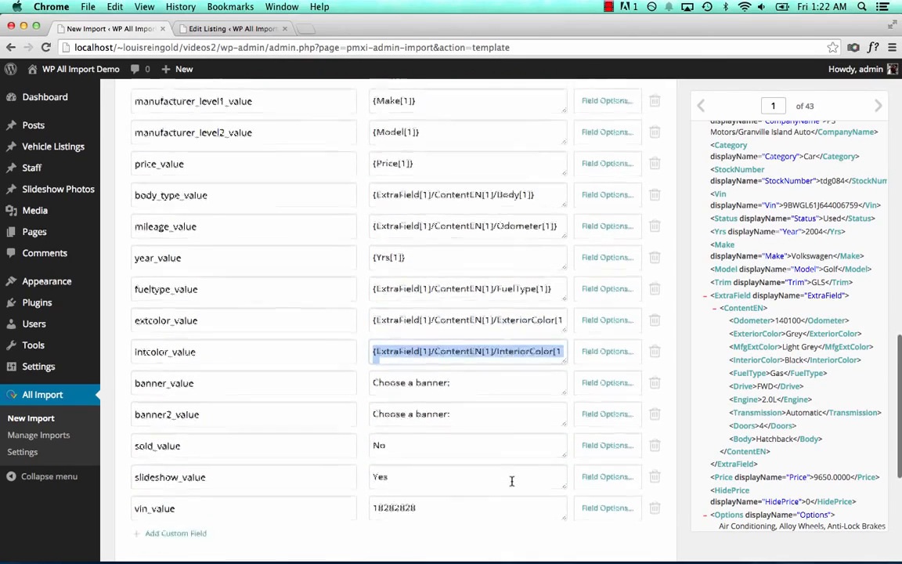
pyautogui.scroll(-2, 512, 481)
pyautogui.click(416, 337)
pyautogui.press('super+a')
pyautogui.press('BackSpace')
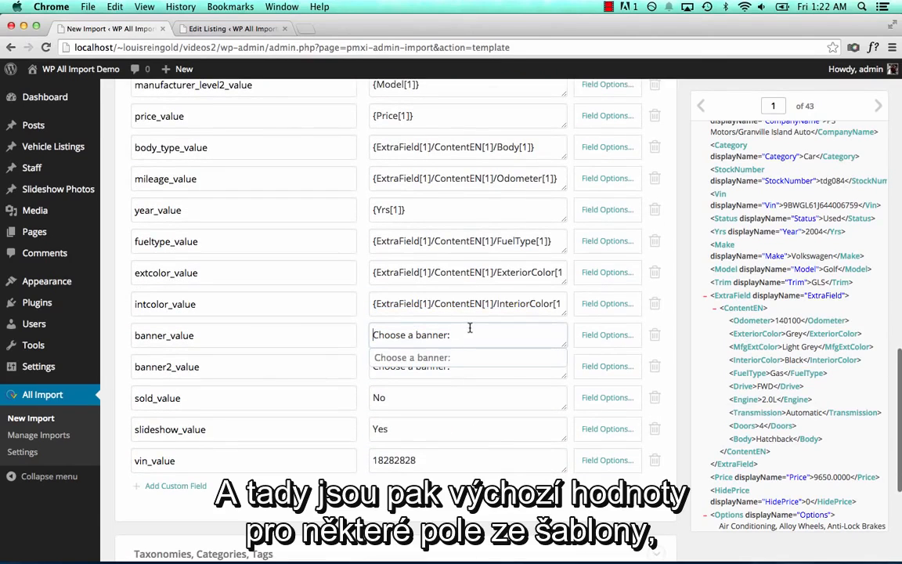
pyautogui.click(333, 373)
pyautogui.click(365, 366)
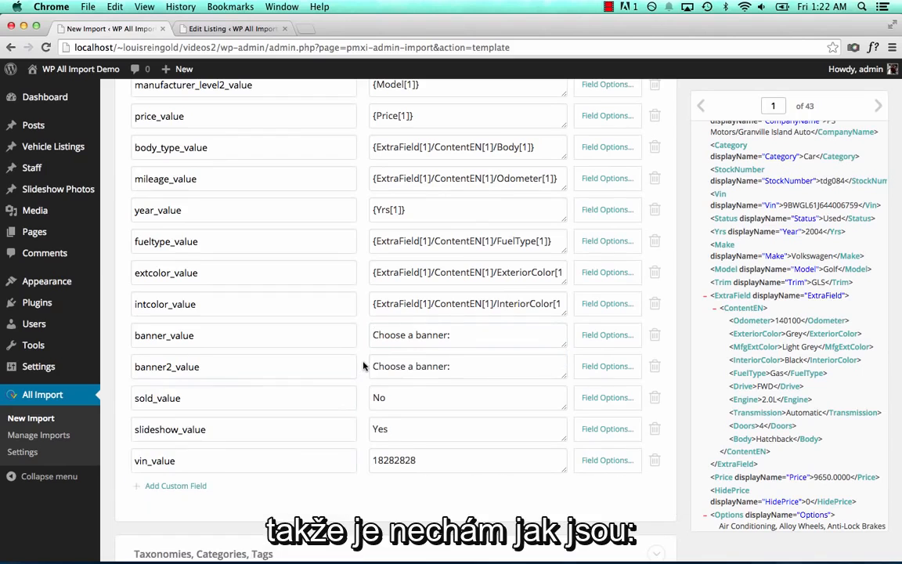
pyautogui.scroll(-2, 322, 368)
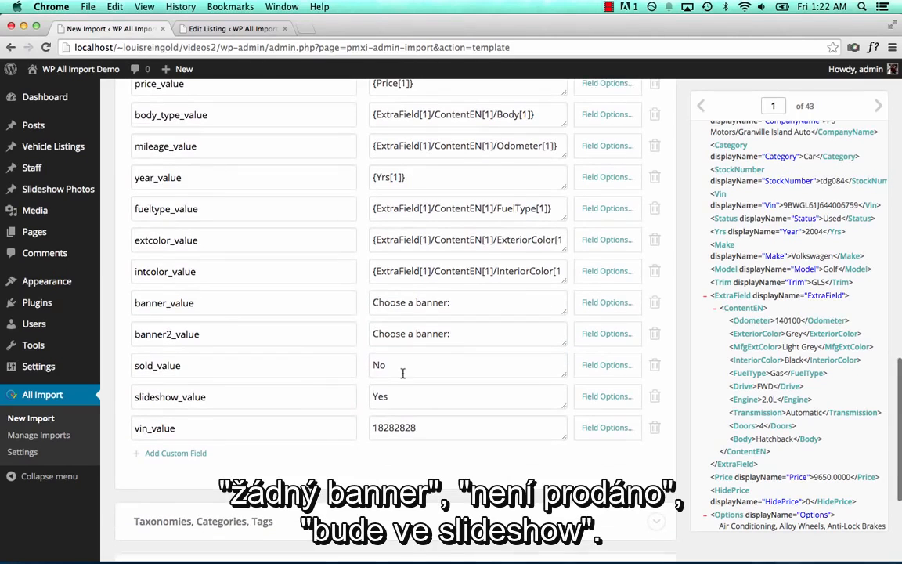
pyautogui.click(403, 368)
pyautogui.click(416, 396)
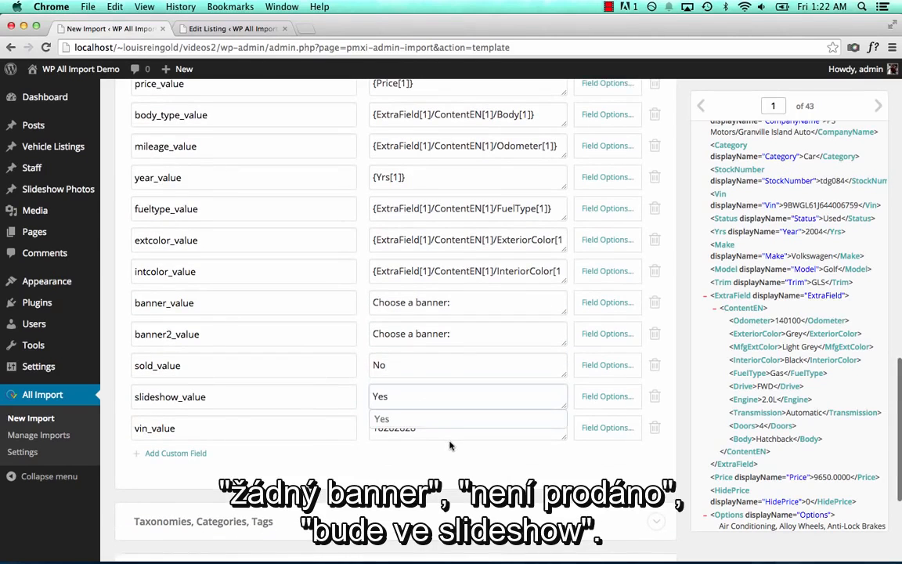
# Replace the sample vin_value with {Vin[1]} from the record's Vin element
pyautogui.click(473, 430)
pyautogui.press('super+a')
pyautogui.press('BackSpace')
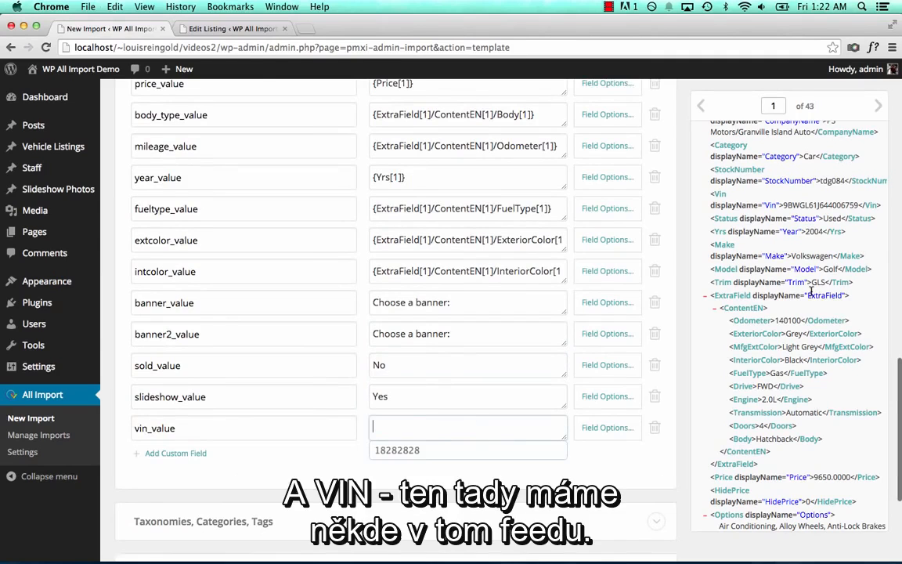
pyautogui.scroll(6, 812, 294)
pyautogui.scroll(-5, 813, 294)
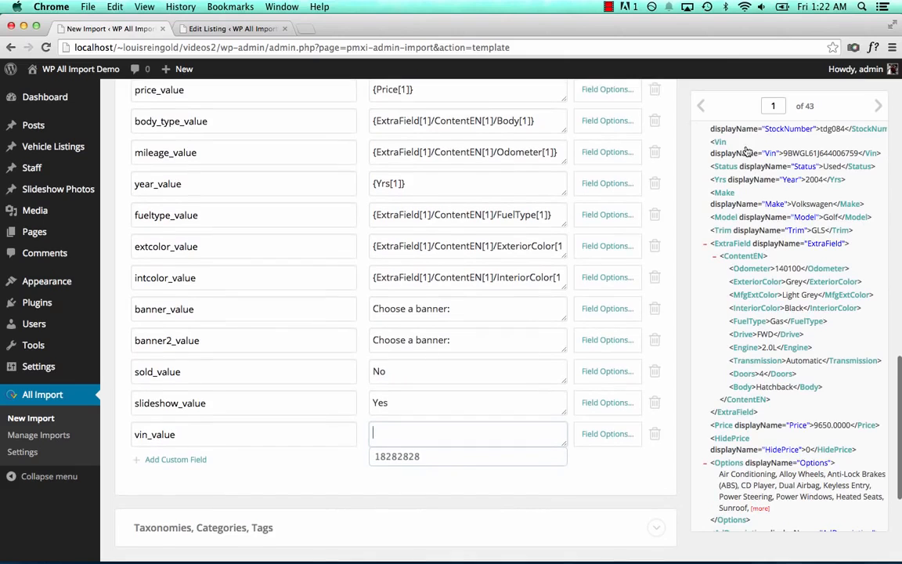
pyautogui.moveTo(718, 142); pyautogui.dragTo(462, 429)
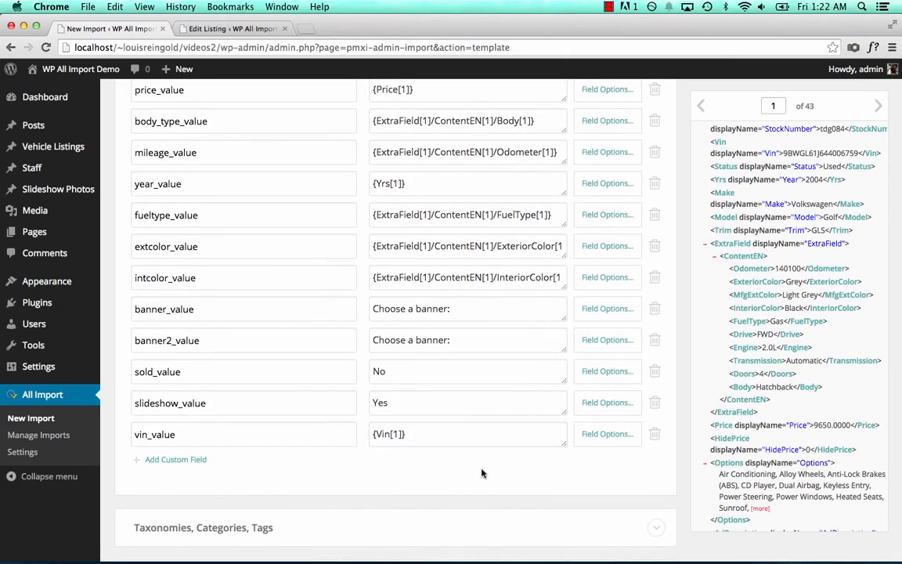
# Copy the price_value expression {Price[1]} into the post content on a new line below {AdDescription[1]}
pyautogui.scroll(2, 481, 472)
pyautogui.scroll(3, 481, 470)
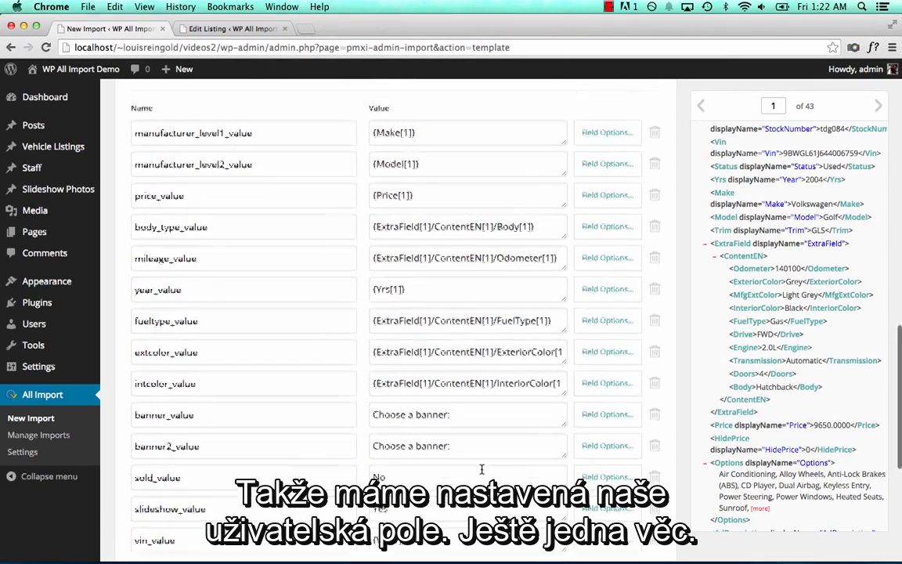
pyautogui.click(452, 250)
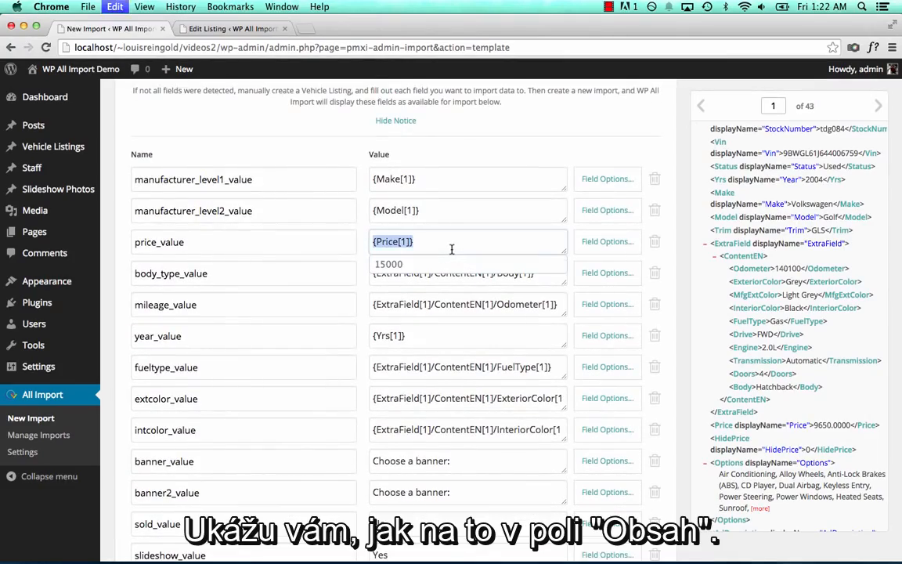
pyautogui.scroll(10, 452, 252)
pyautogui.scroll(10, 452, 253)
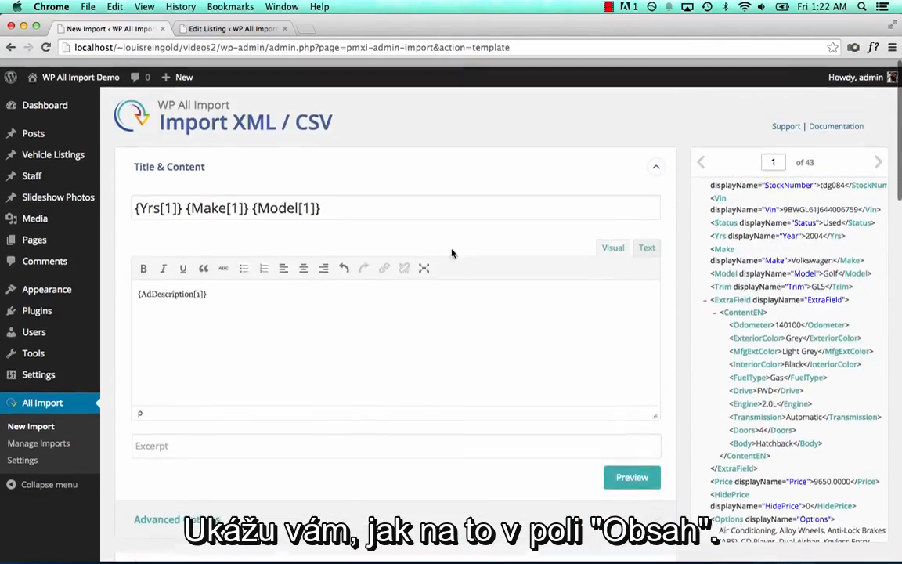
pyautogui.click(355, 318)
pyautogui.press('Return')
pyautogui.write('{Price[1]}')
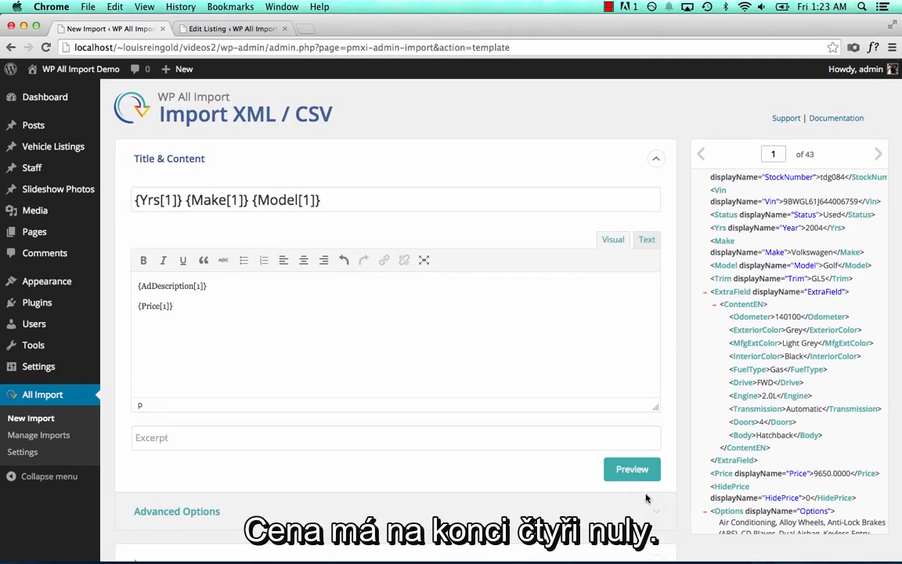
# Preview the first record's title and content to check how the price is formatted
pyautogui.click(631, 470)
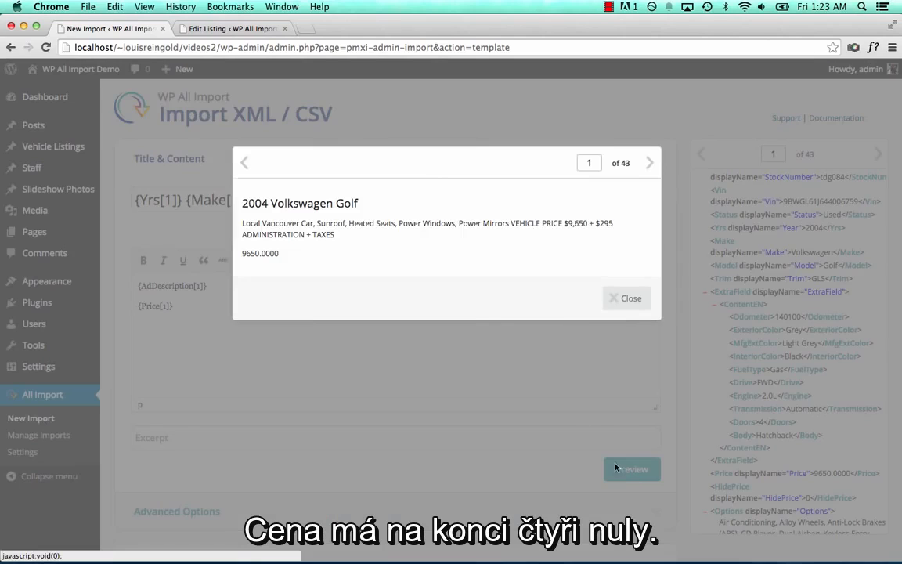
pyautogui.doubleClick(269, 253)
pyautogui.click(259, 253)
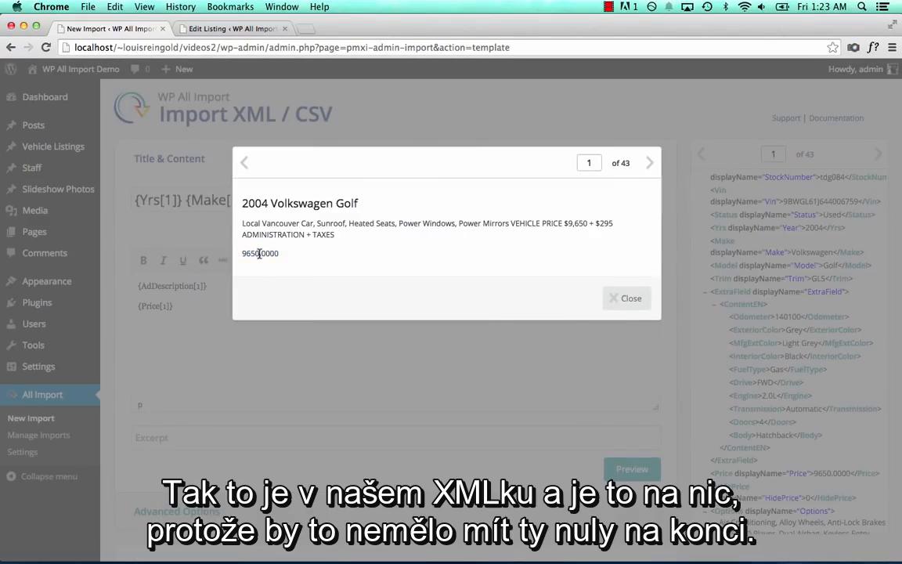
pyautogui.click(629, 298)
# Wrap the price in the content with a PHP function so it reads [str_replace(".0000", "", {Price[1]})]
pyautogui.click(354, 305)
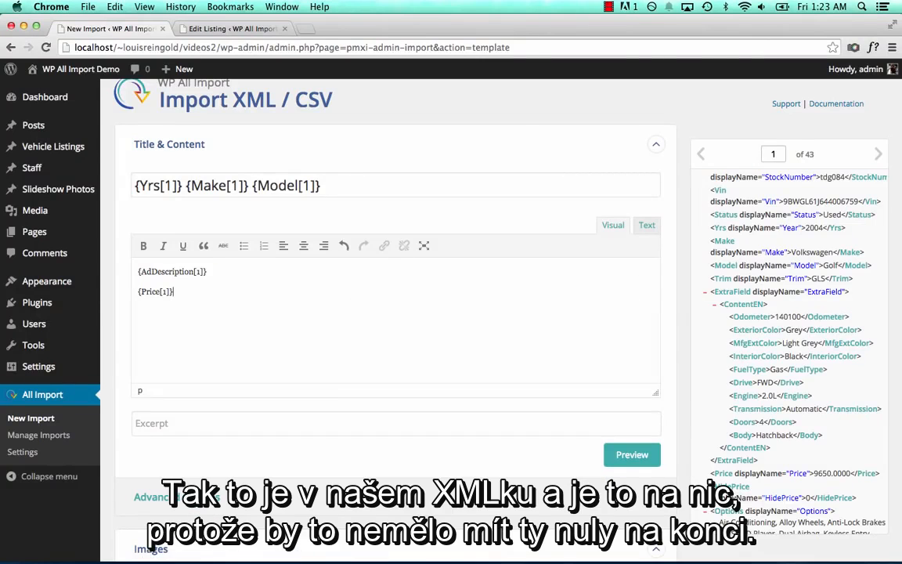
pyautogui.click(282, 273)
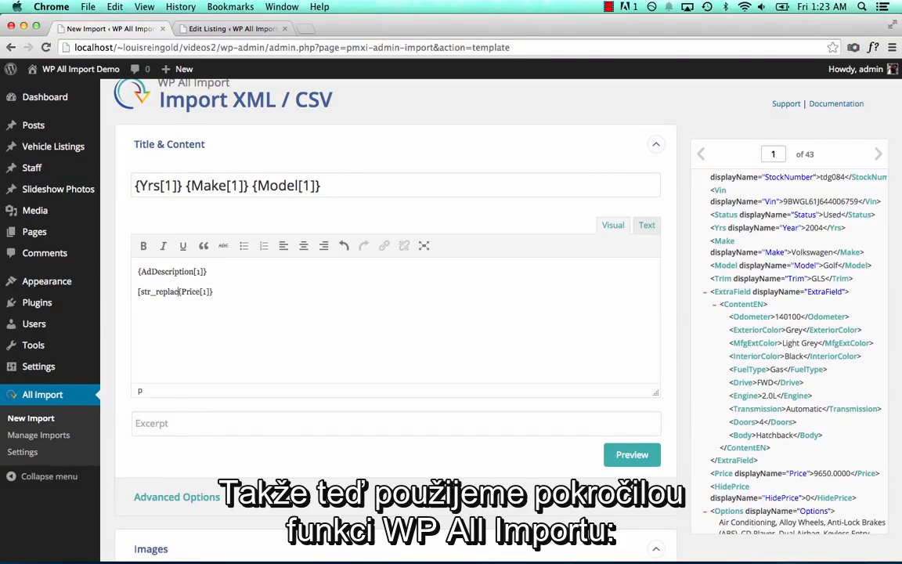
pyautogui.write('e(".000')
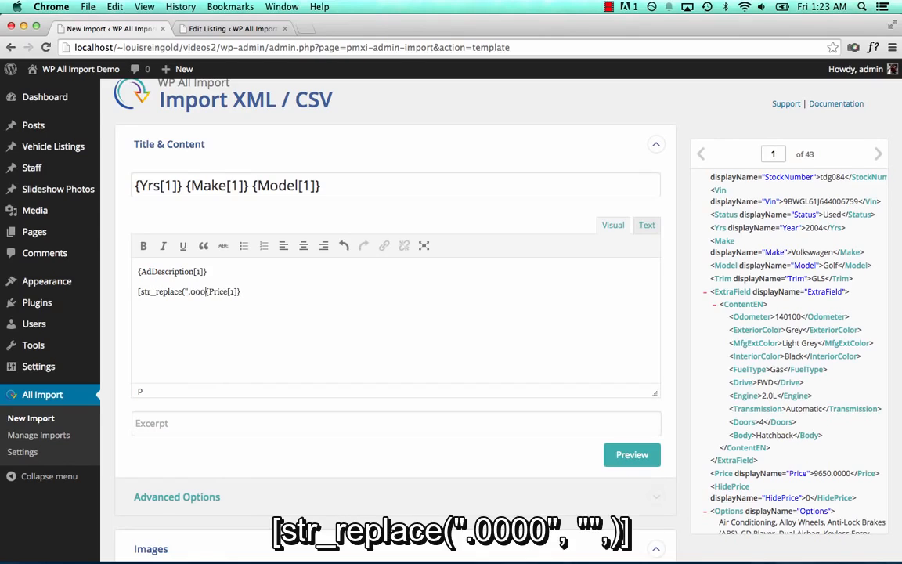
pyautogui.write('"", ')
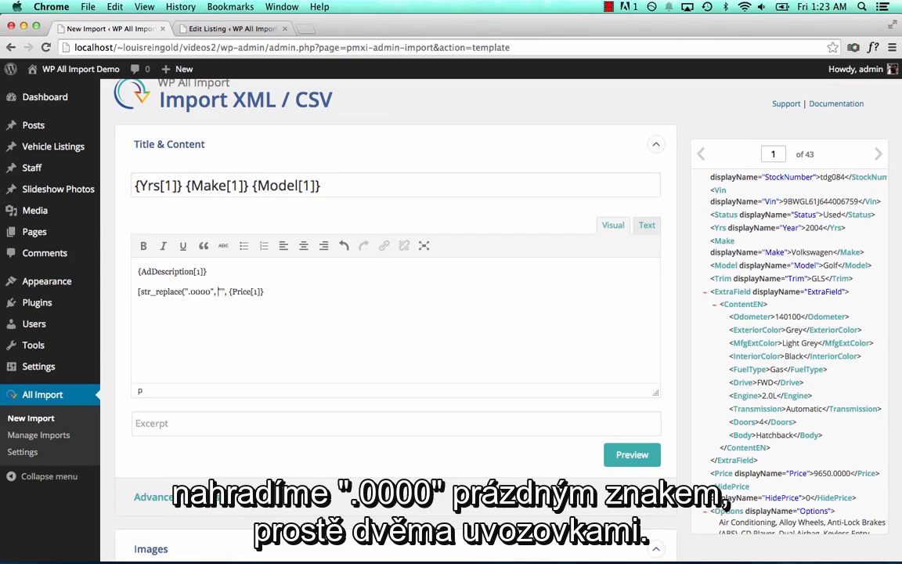
pyautogui.write(')]')
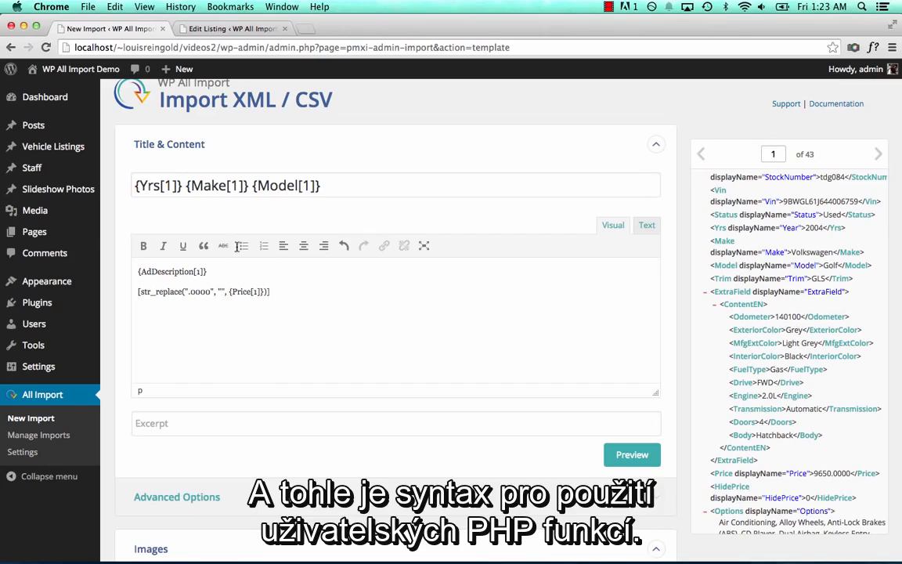
# Preview the first record again to check the price produced by the str_replace expression
pyautogui.click(127, 291)
pyautogui.scroll(-1, 322, 310)
pyautogui.scroll(-1, 320, 306)
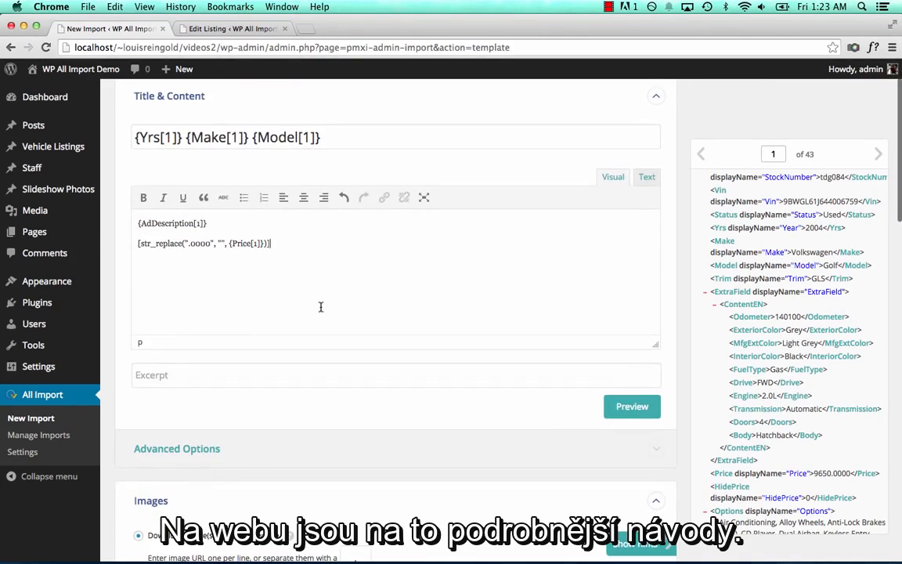
pyautogui.click(606, 407)
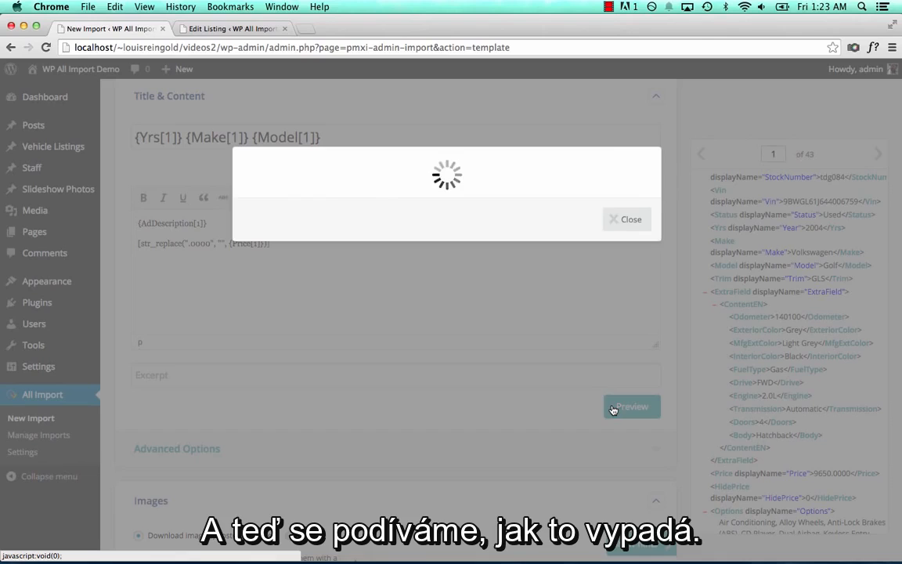
pyautogui.moveTo(267, 254); pyautogui.dragTo(233, 252)
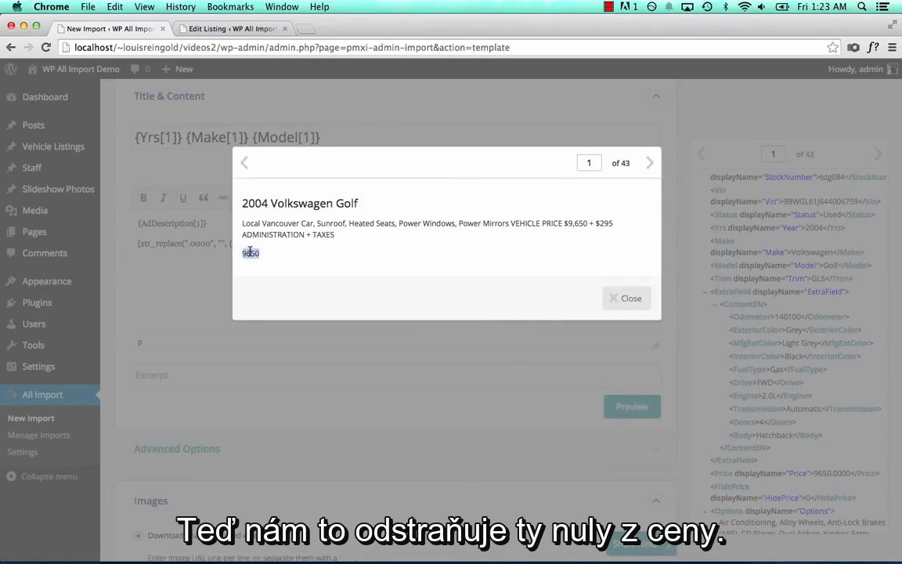
pyautogui.click(235, 251)
pyautogui.click(627, 299)
# Move [str_replace(".0000", "", {Price[1]})] out of the post content into price_value, replacing its current mapping
pyautogui.click(181, 259)
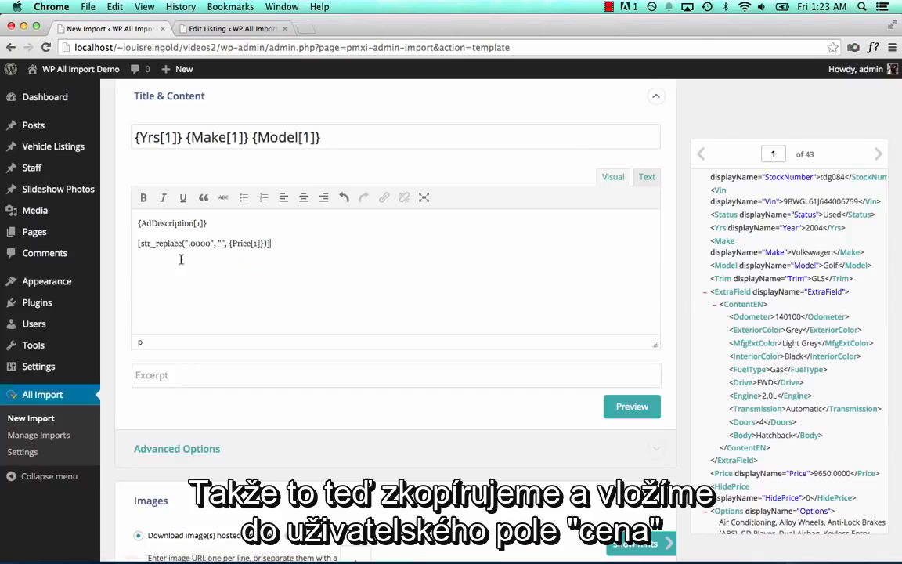
pyautogui.keyDown('shift'); pyautogui.click(130, 247); pyautogui.keyUp('shift')
pyautogui.press('super+x')
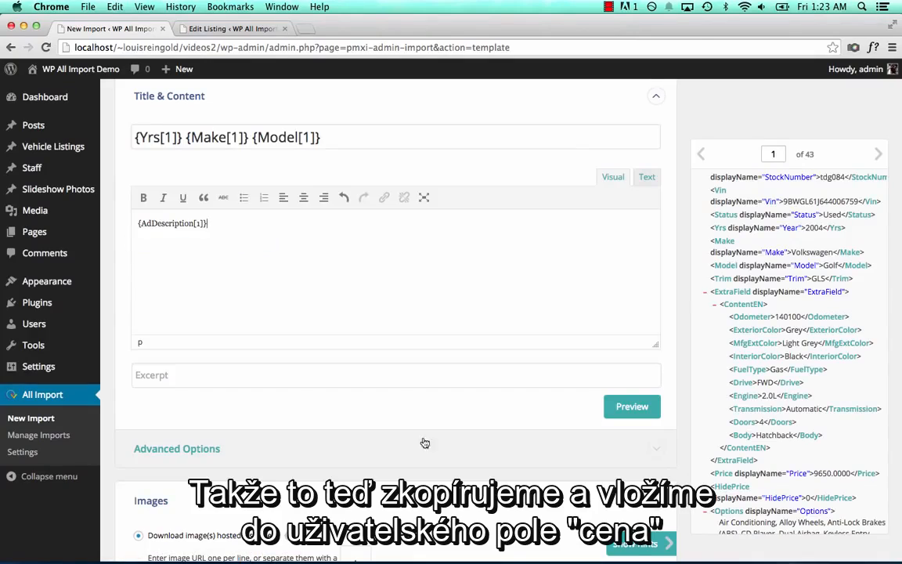
pyautogui.scroll(-10, 425, 443)
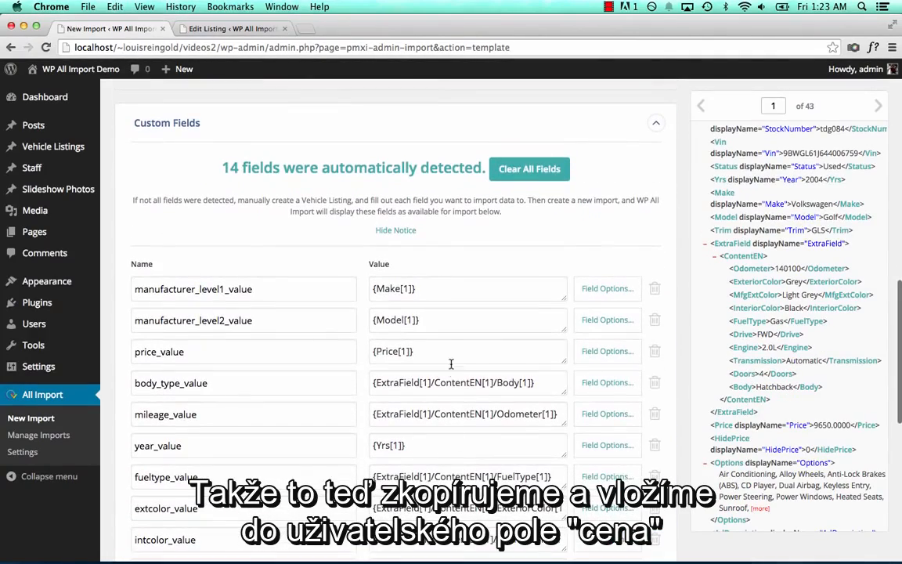
pyautogui.click(447, 356)
pyautogui.press('super+a')
pyautogui.press('super+v')
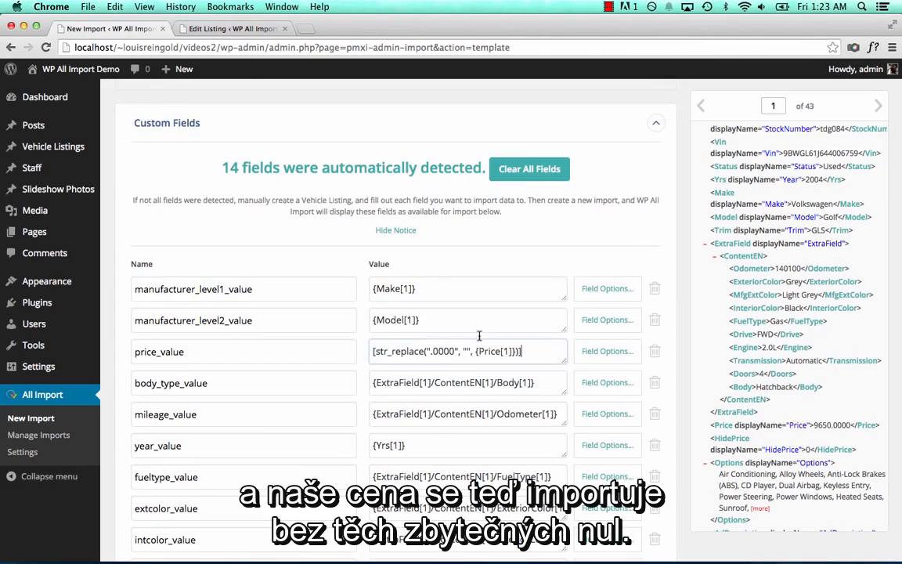
# Expand the Taxonomies, Categories, Tags section and enable the Features taxonomy for import
pyautogui.scroll(-5, 525, 254)
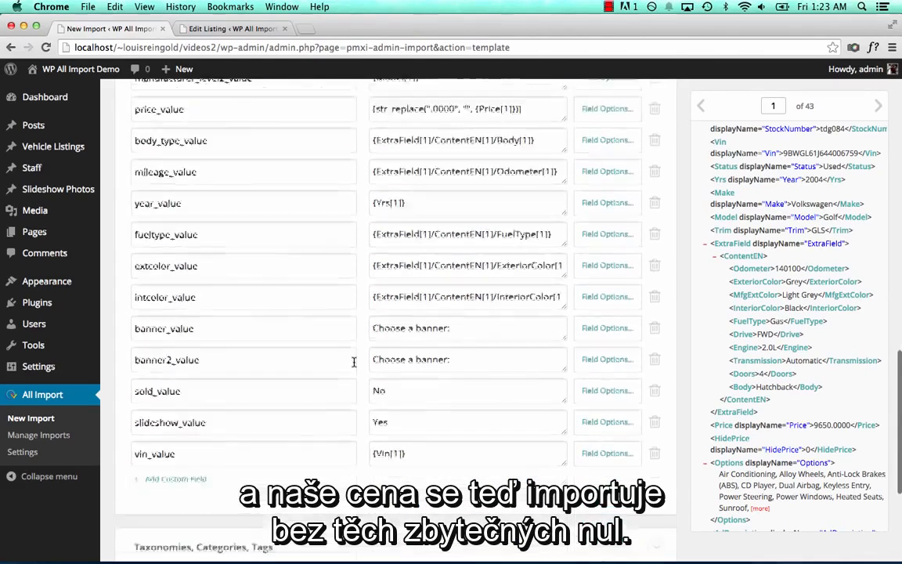
pyautogui.scroll(-5, 354, 362)
pyautogui.click(322, 339)
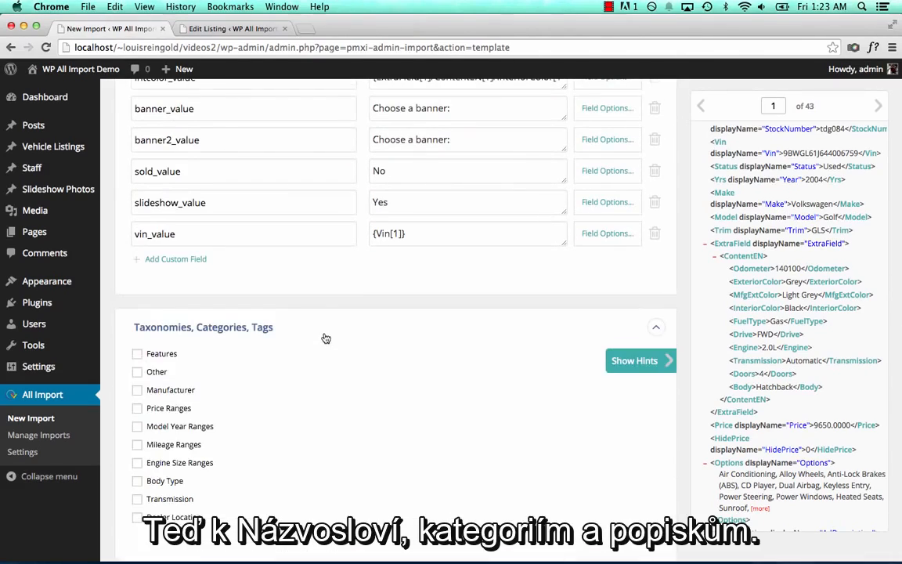
pyautogui.scroll(-2, 326, 338)
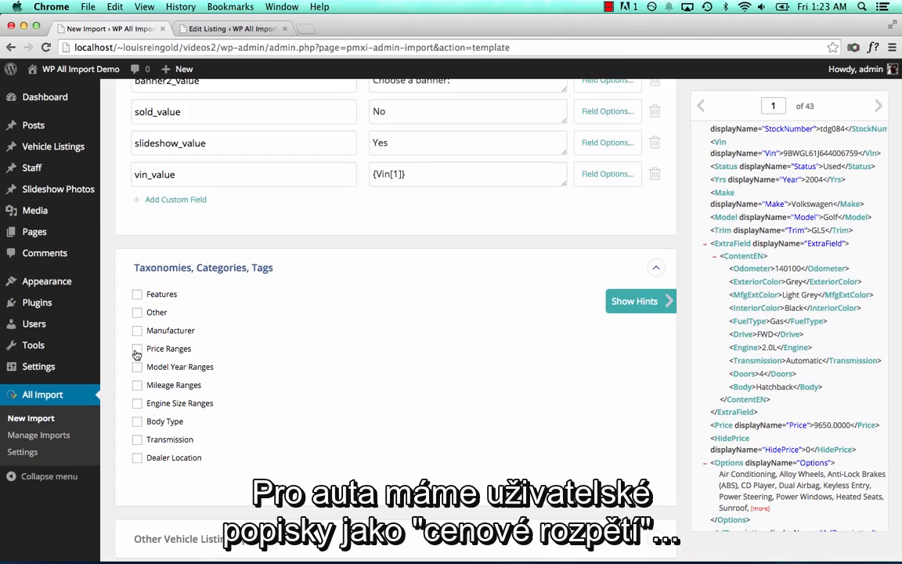
pyautogui.scroll(-1, 219, 383)
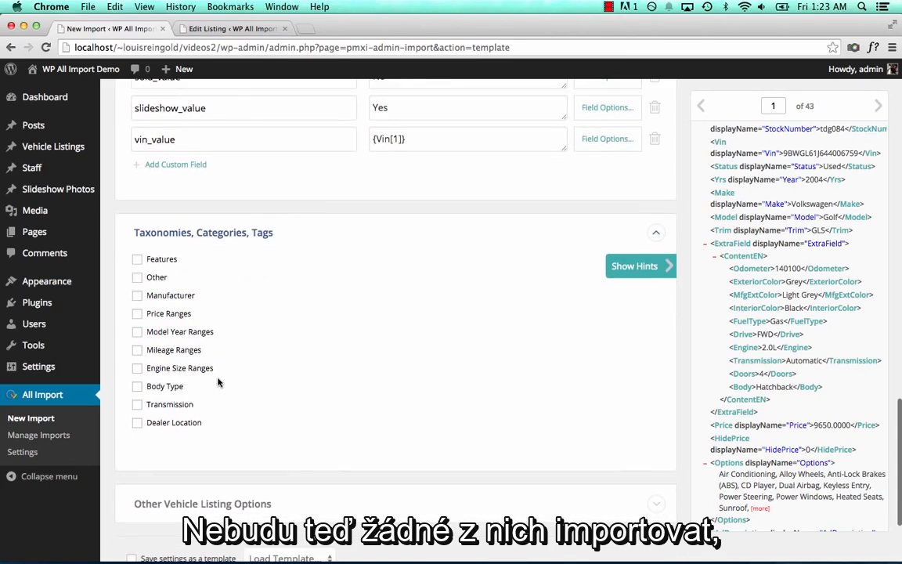
pyautogui.click(158, 260)
pyautogui.scroll(-1, 268, 378)
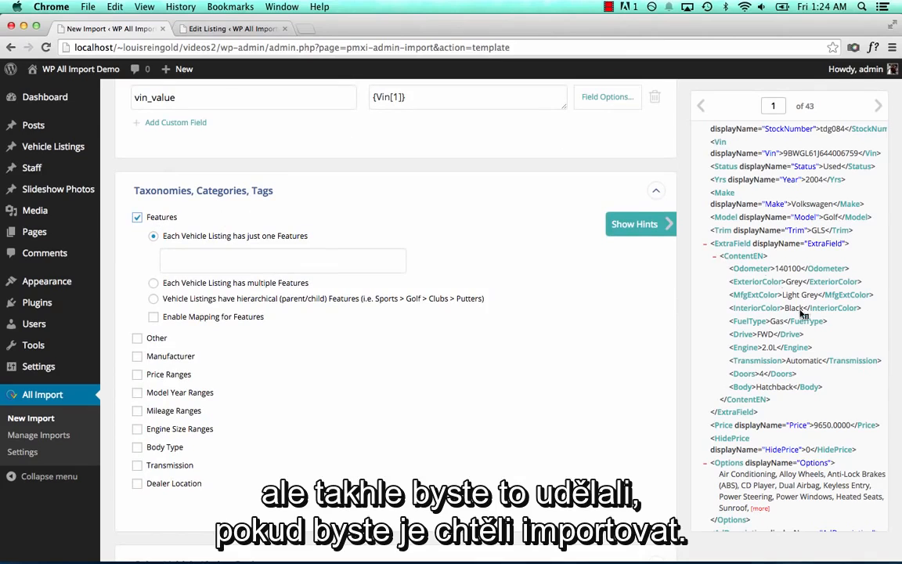
# Set each Vehicle Listing to have multiple Features and map them to the record's Options element, {Options[1]}
pyautogui.scroll(-2, 807, 323)
pyautogui.scroll(-10, 808, 326)
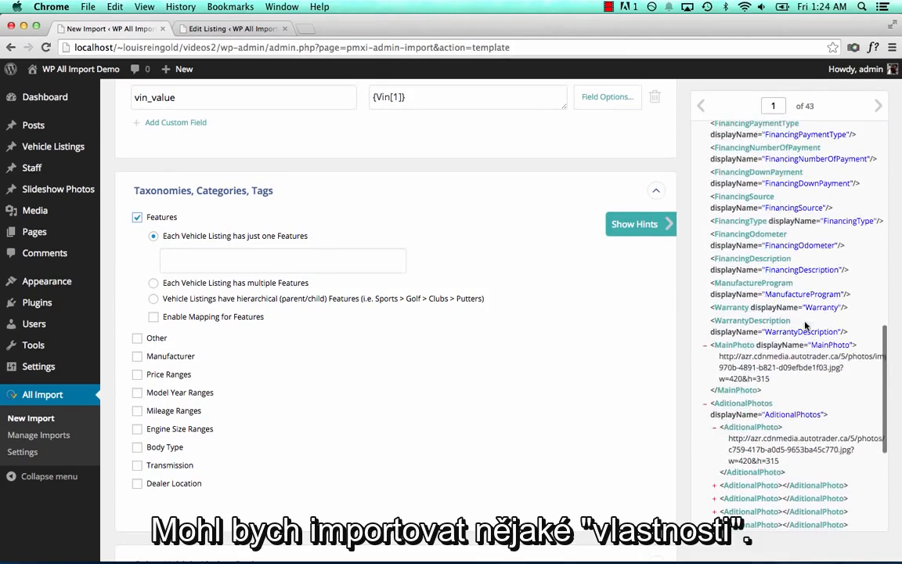
pyautogui.scroll(8, 807, 324)
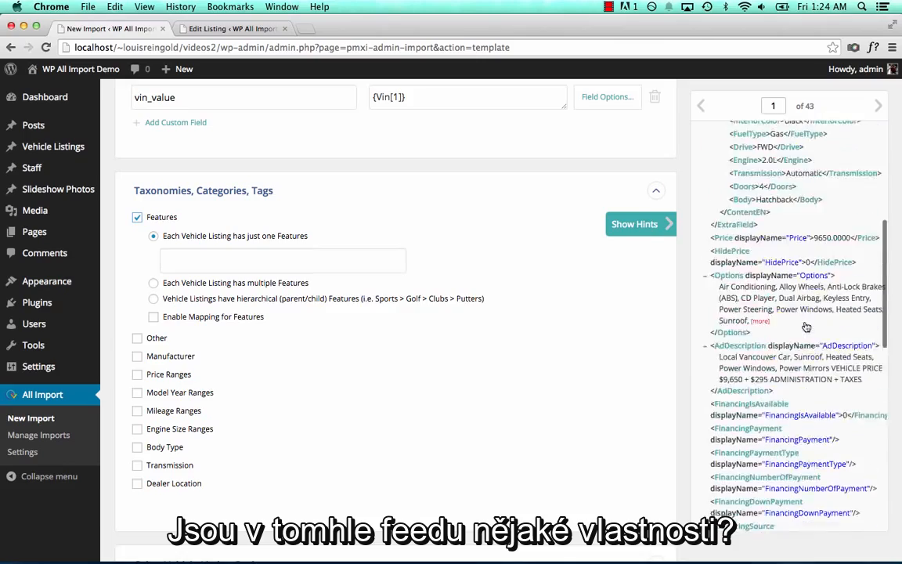
pyautogui.scroll(5, 808, 326)
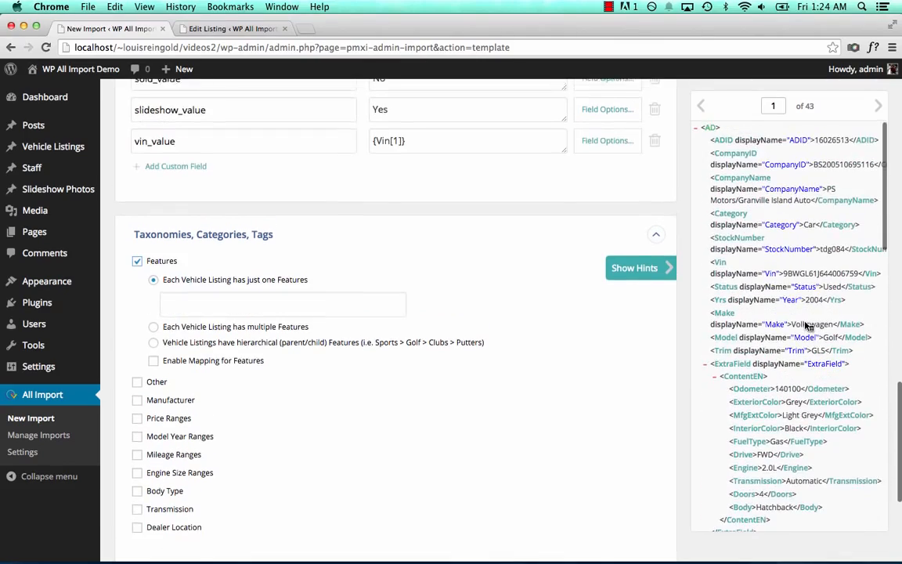
pyautogui.scroll(-6, 808, 326)
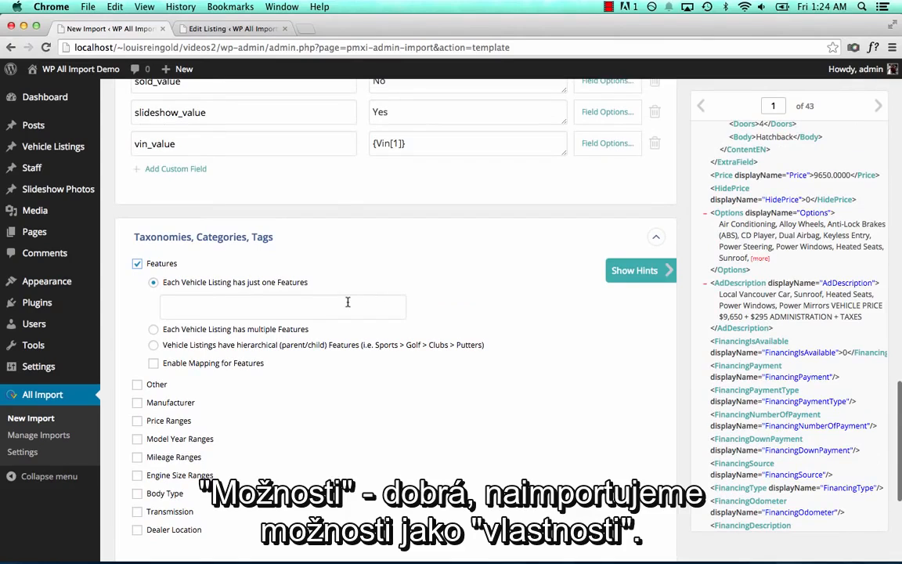
pyautogui.scroll(-1, 345, 314)
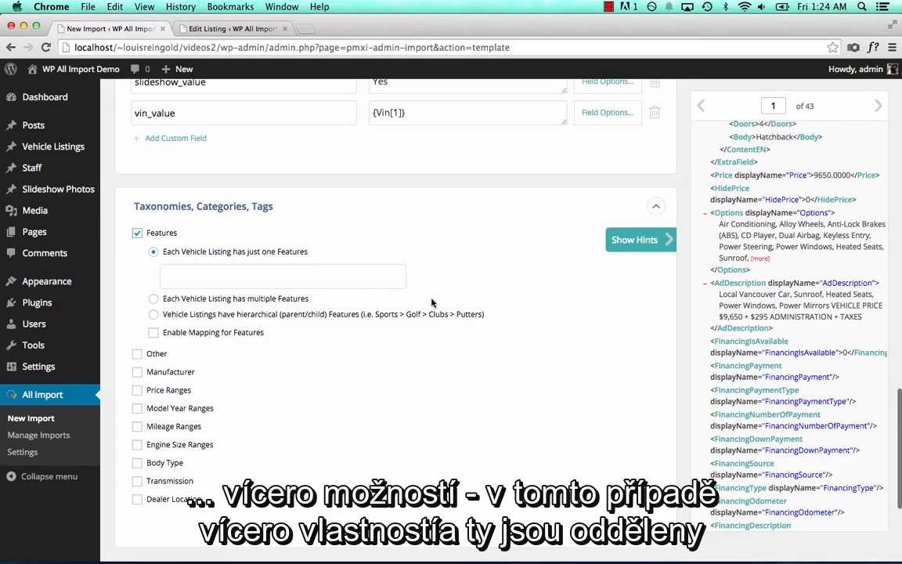
pyautogui.click(259, 300)
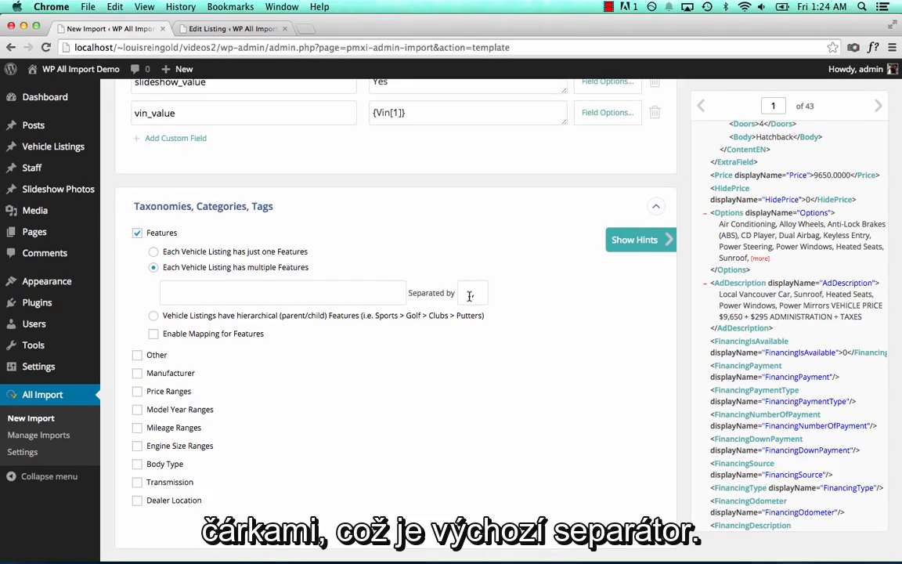
pyautogui.moveTo(731, 213); pyautogui.dragTo(332, 298)
pyautogui.moveTo(76, 159)
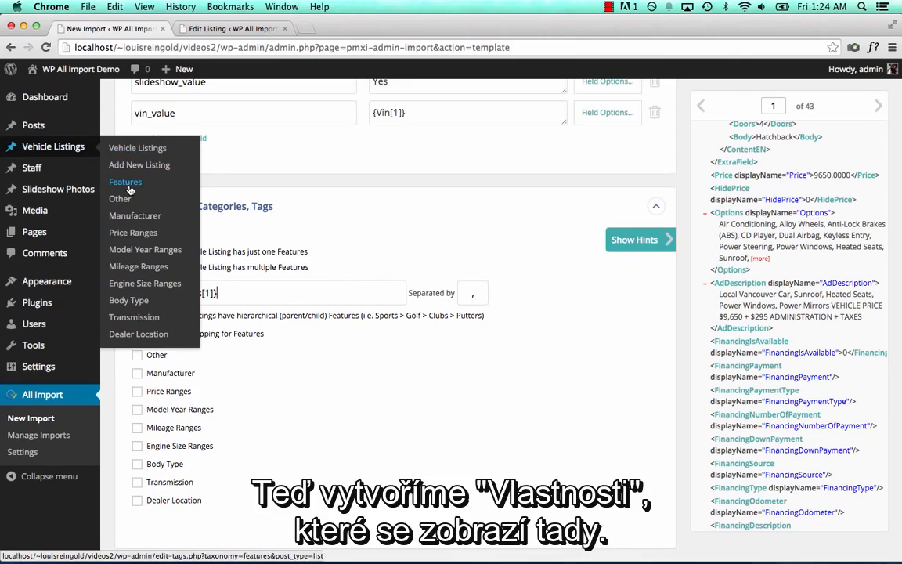
# Expand Other Vehicle Listing Options, try Set with XPath for the post status, and return it to Published
pyautogui.scroll(-3, 463, 283)
pyautogui.scroll(-3, 463, 283)
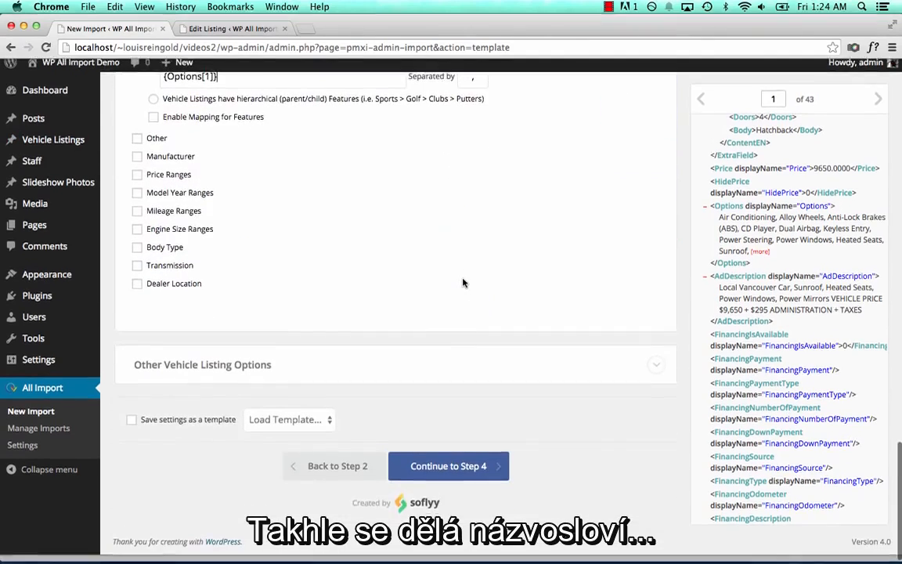
pyautogui.click(396, 374)
pyautogui.scroll(-3, 399, 377)
pyautogui.scroll(-3, 399, 376)
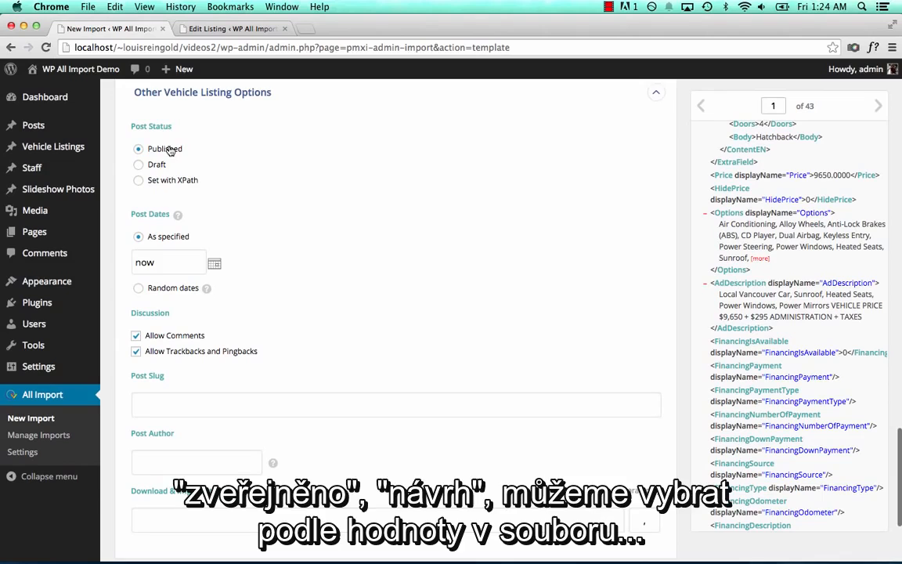
pyautogui.scroll(-1, 196, 176)
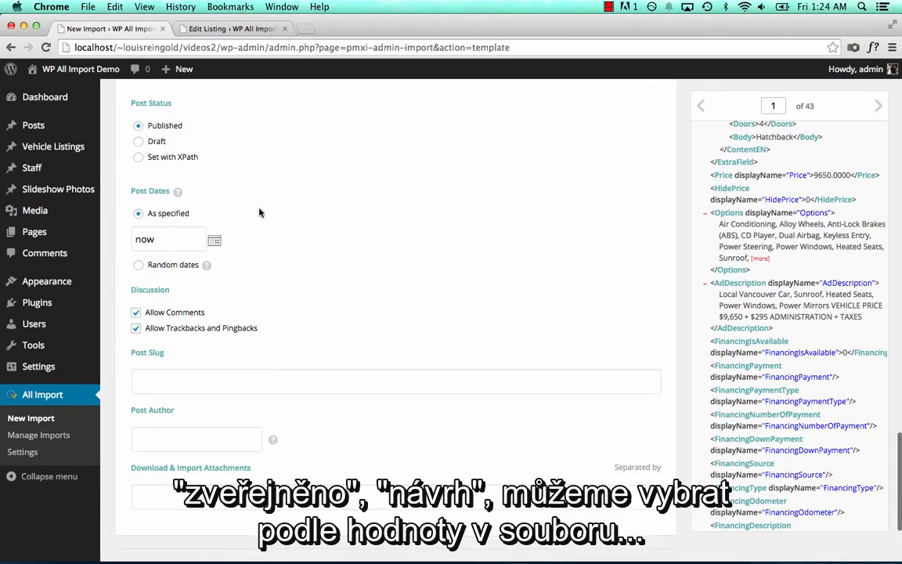
pyautogui.click(169, 159)
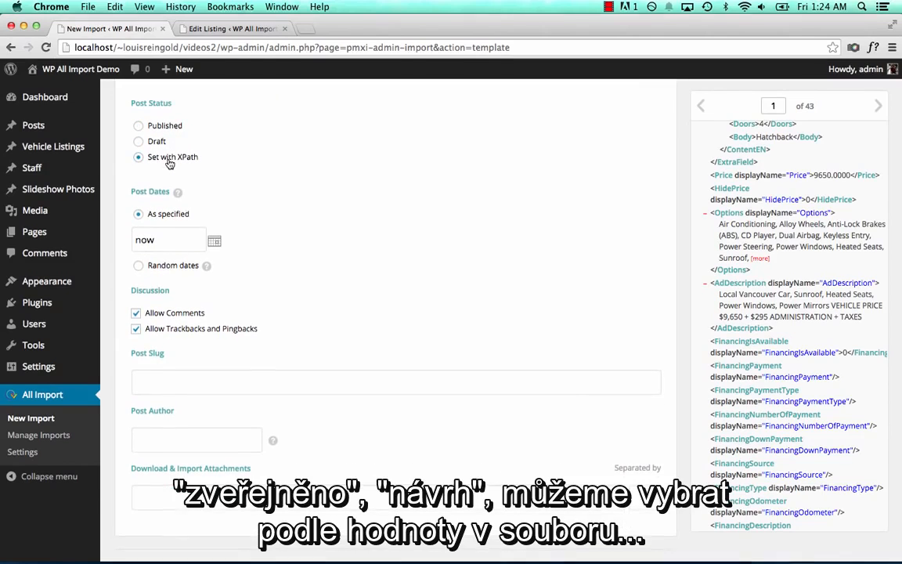
pyautogui.click(156, 126)
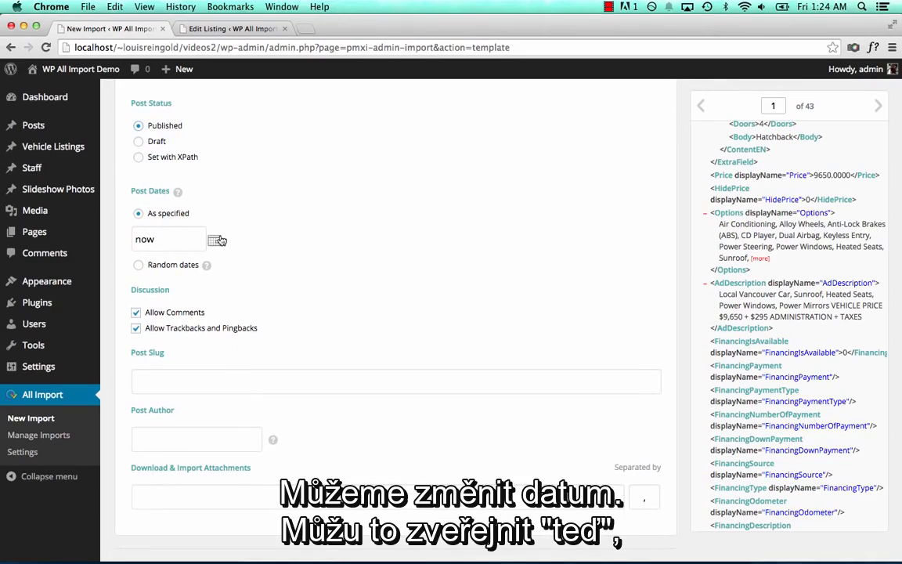
# Try random post dates between -2 years and +2 years, and switch the post dates back to As specified
pyautogui.click(174, 264)
pyautogui.doubleClick(171, 258)
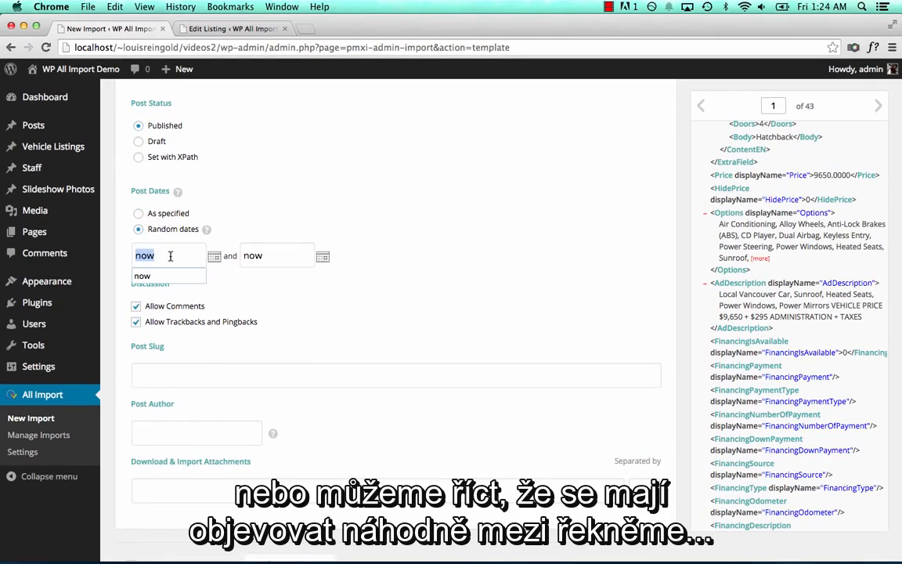
pyautogui.write('-2 year')
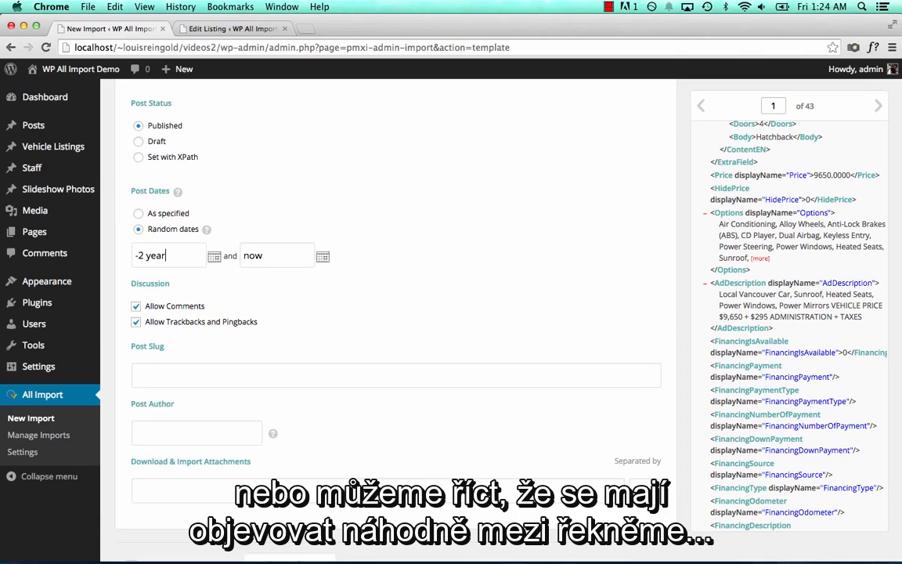
pyautogui.write('s')
pyautogui.press('Tab')
pyautogui.press('Tab')
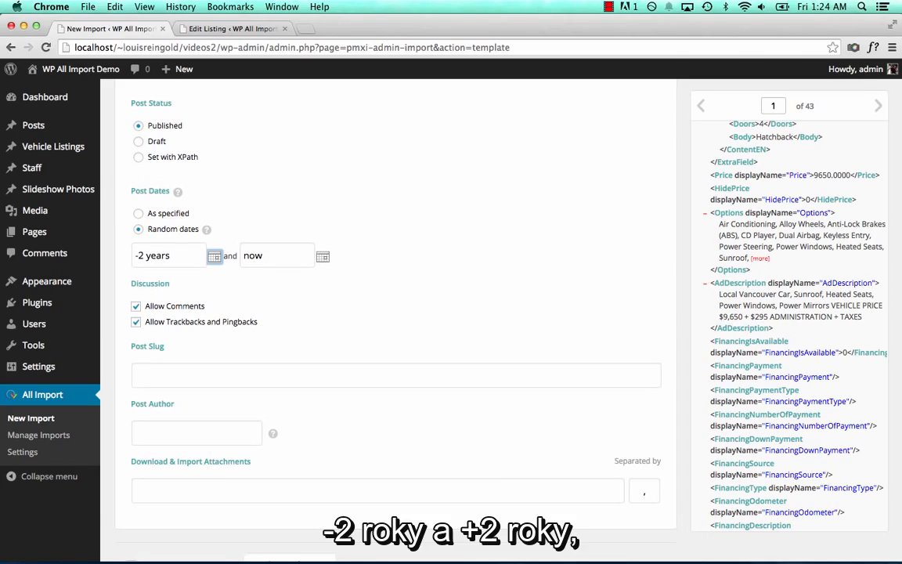
pyautogui.write('+2 years')
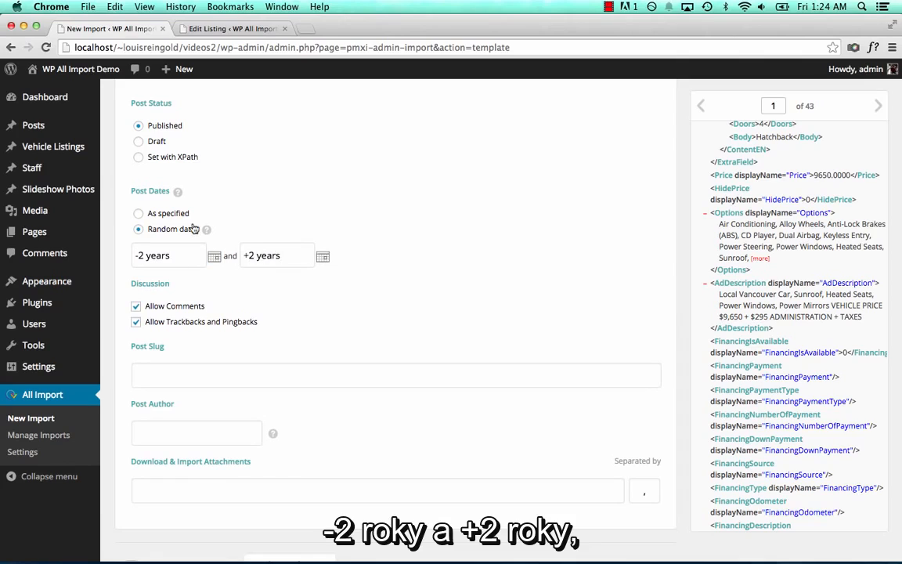
pyautogui.tripleClick(252, 259)
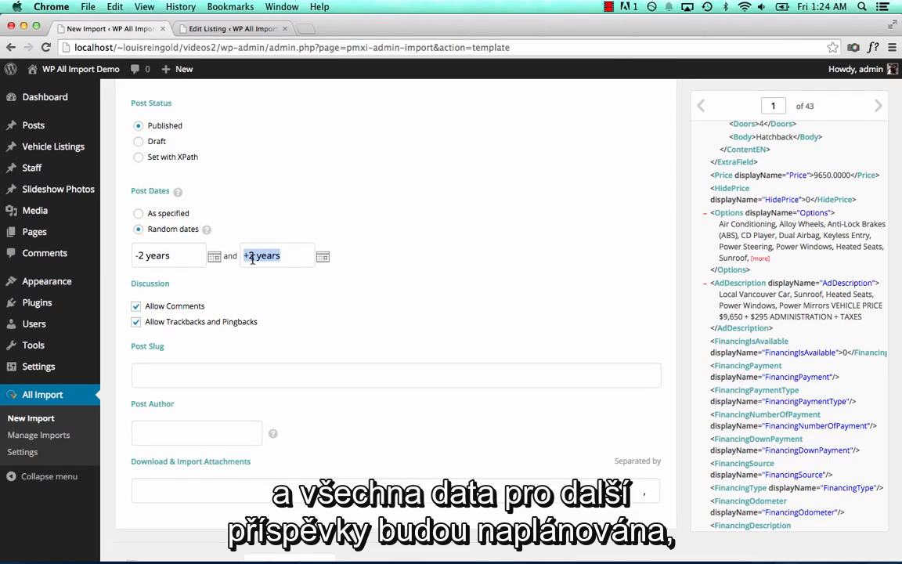
pyautogui.click(293, 257)
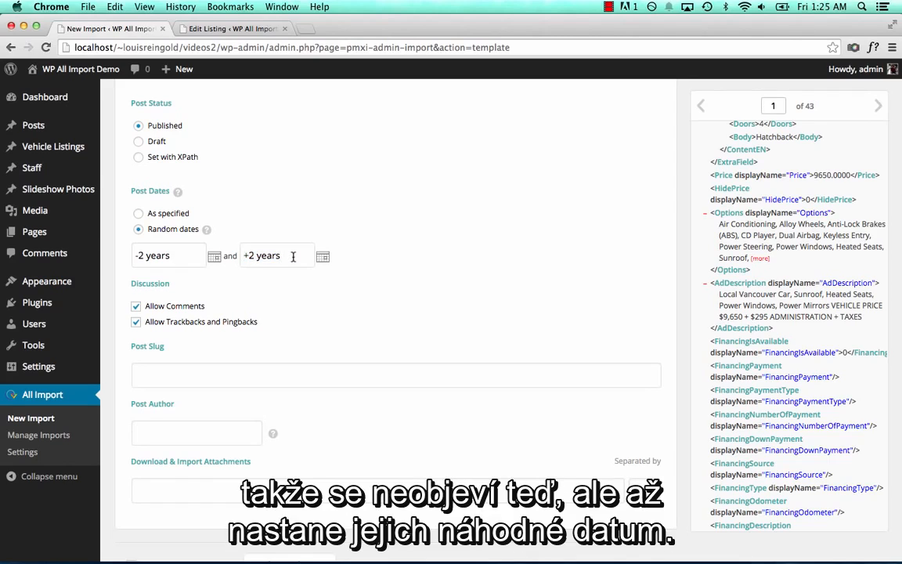
pyautogui.tripleClick(293, 257)
pyautogui.click(293, 257)
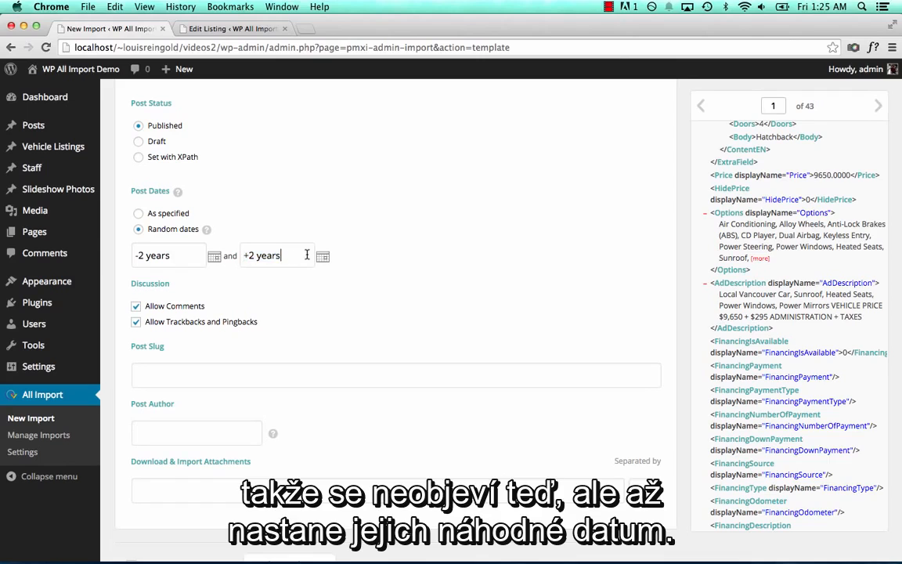
pyautogui.click(151, 216)
# Look over the remaining discussion, slug, author and attachment options and continue to Step 4 of the import
pyautogui.scroll(-2, 287, 302)
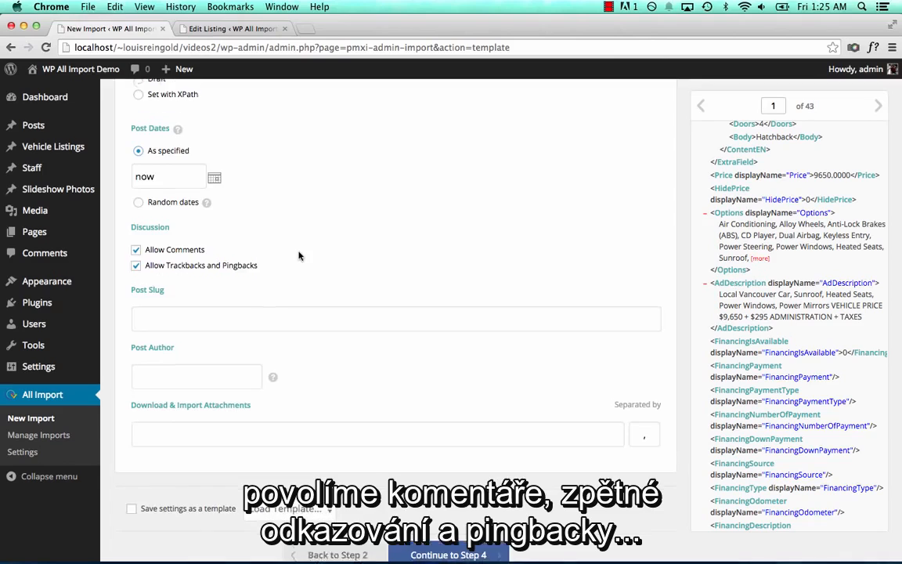
pyautogui.scroll(-2, 298, 257)
pyautogui.click(253, 260)
pyautogui.scroll(-1, 212, 294)
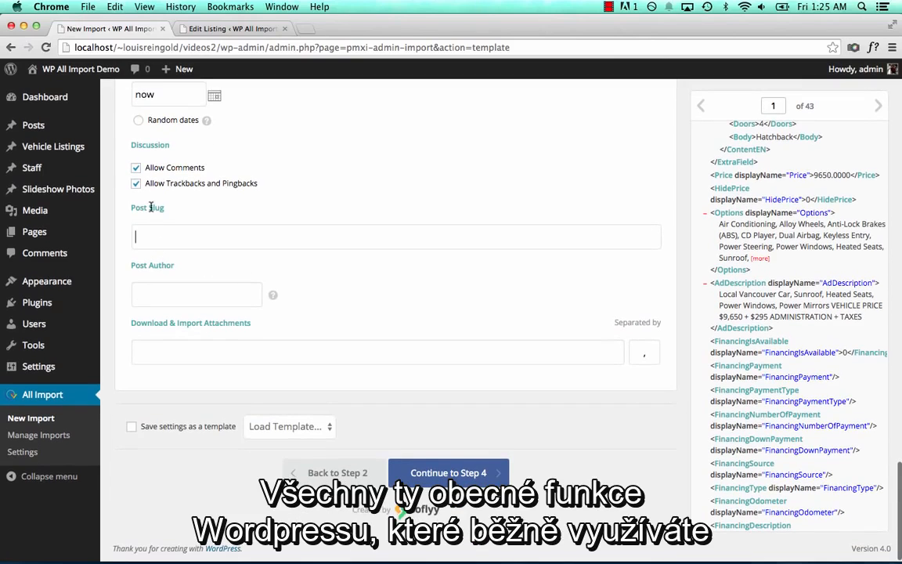
pyautogui.scroll(8, 237, 235)
pyautogui.scroll(-8, 278, 268)
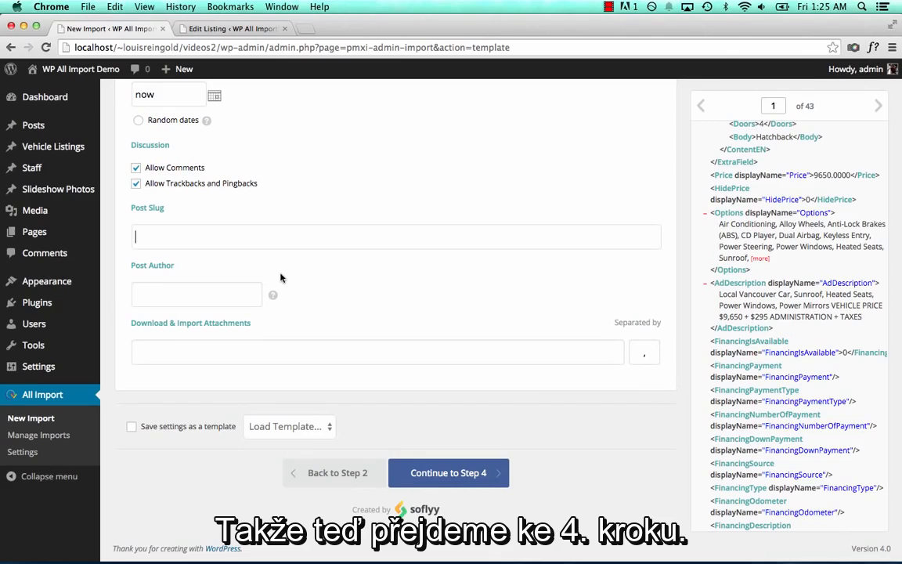
pyautogui.click(468, 474)
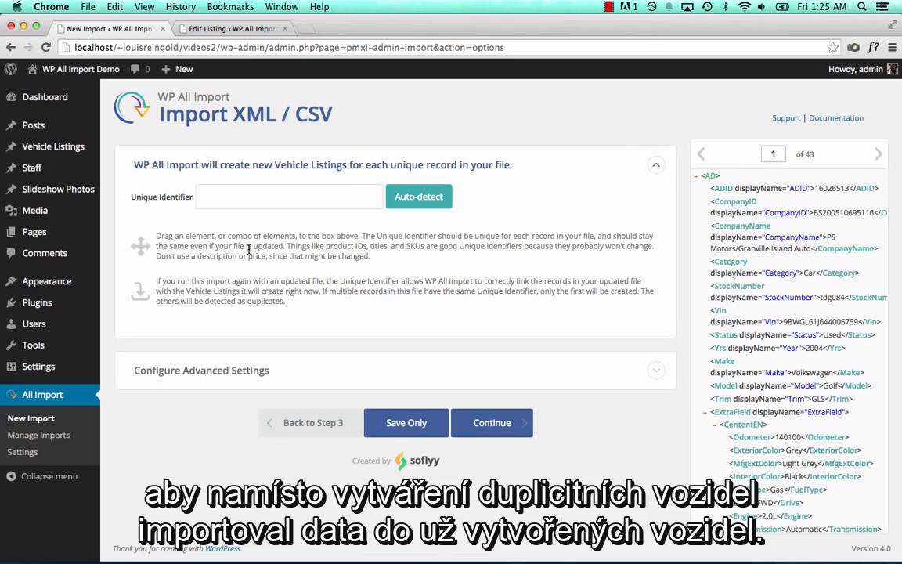
# Auto-detect the unique identifier for the vehicle records and compare its ADID element across records 1 to 3
pyautogui.click(433, 201)
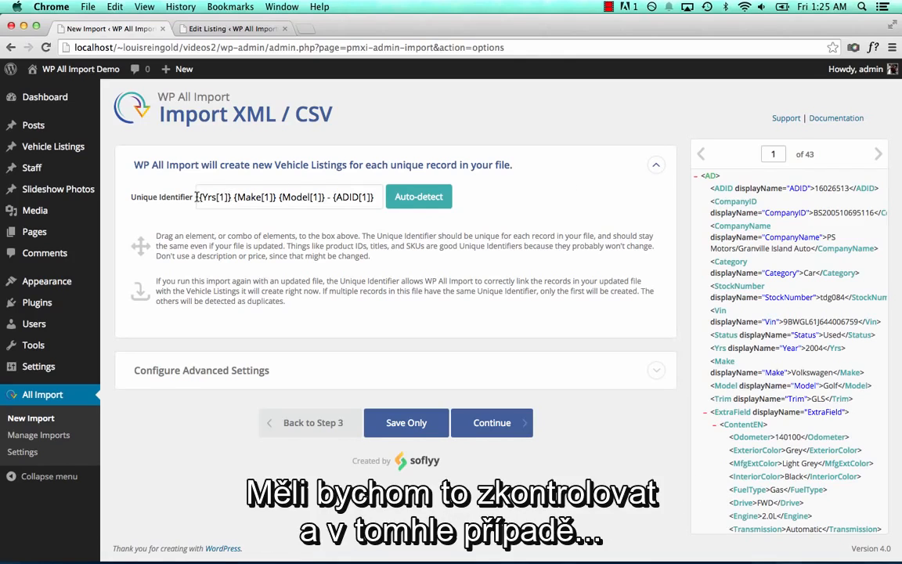
pyautogui.moveTo(322, 198); pyautogui.dragTo(416, 205)
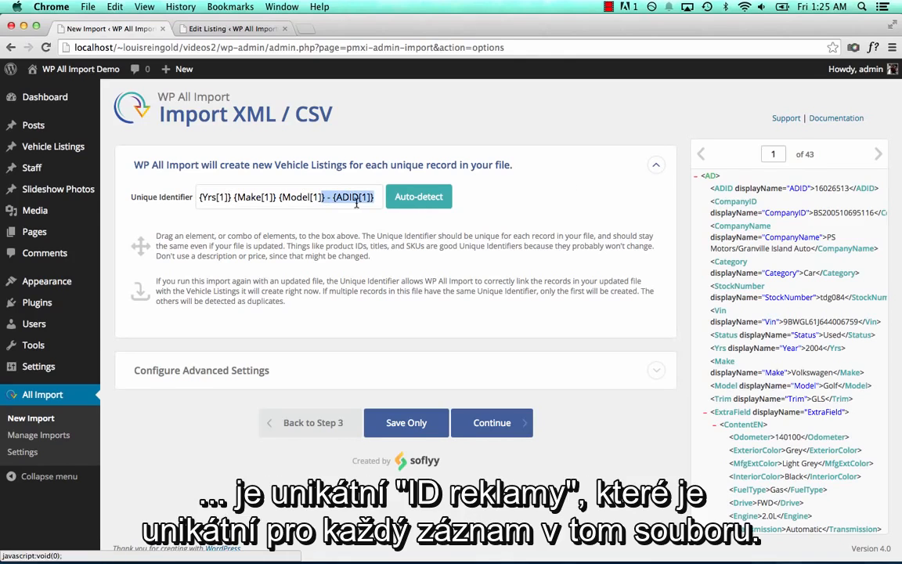
pyautogui.click(357, 203)
pyautogui.doubleClick(340, 196)
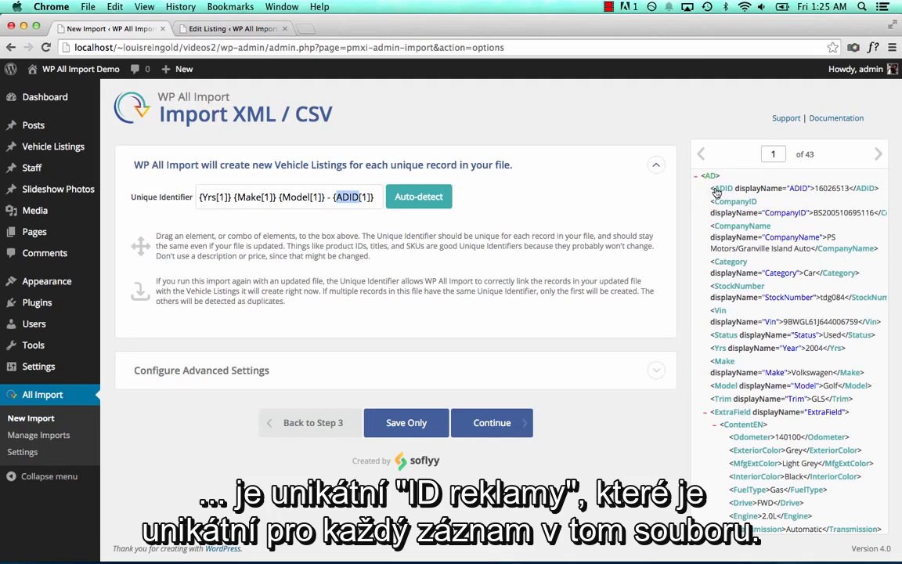
pyautogui.click(878, 157)
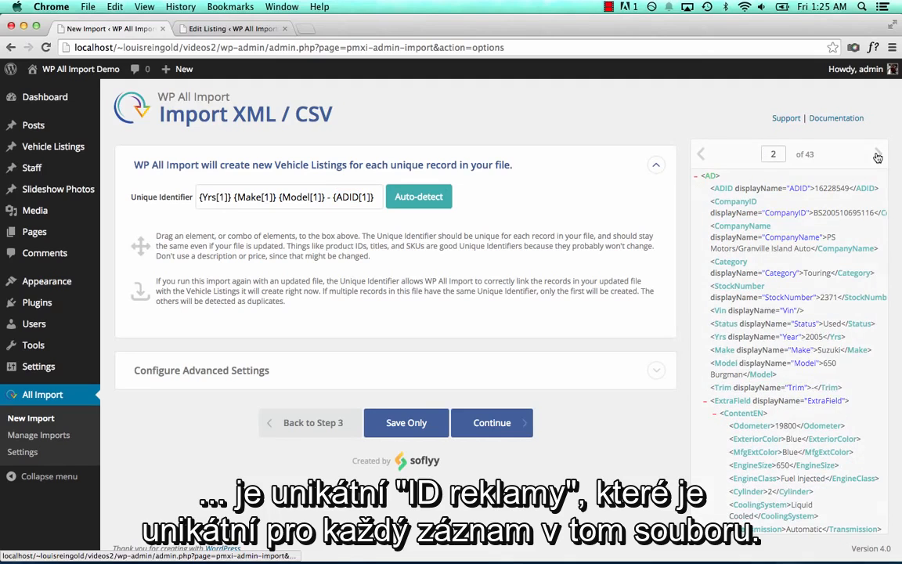
pyautogui.click(878, 156)
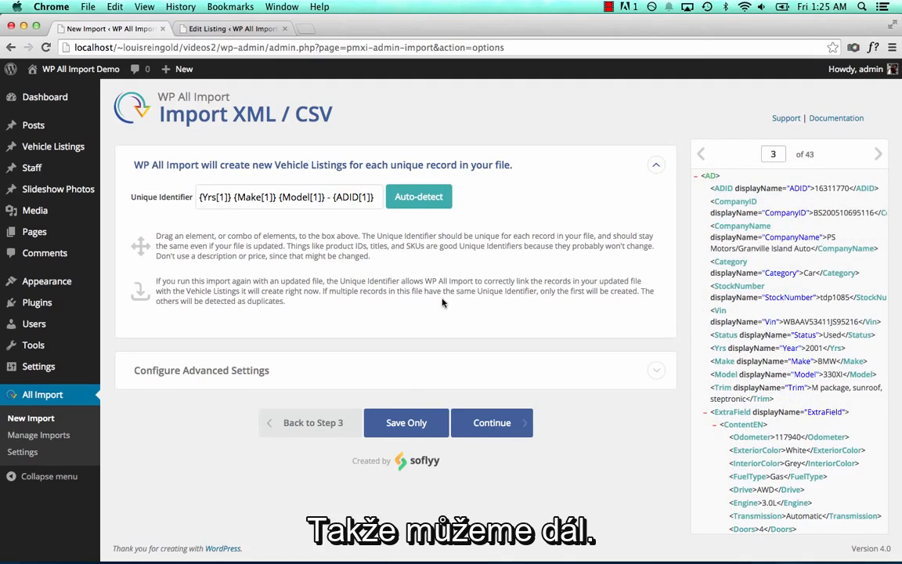
# Expand the advanced import settings and enable importing only specified records
pyautogui.click(425, 367)
pyautogui.scroll(-5, 424, 367)
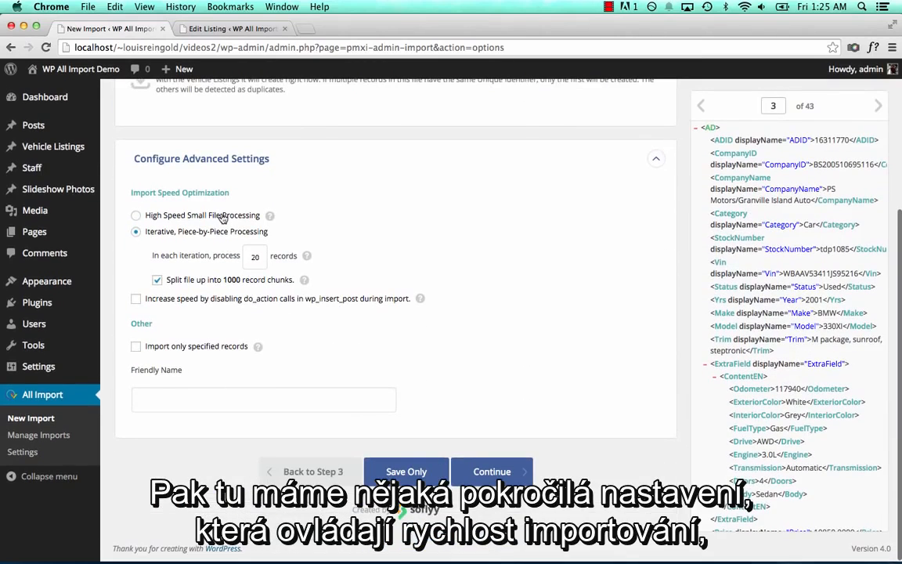
pyautogui.click(225, 349)
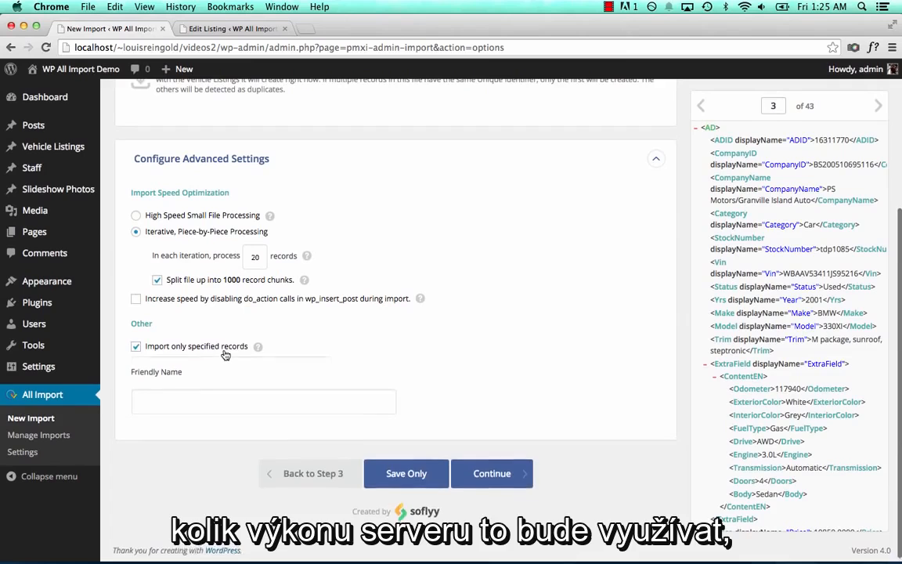
# Turn off importing only specified records, then continue to the import summary and run the import
pyautogui.click(218, 347)
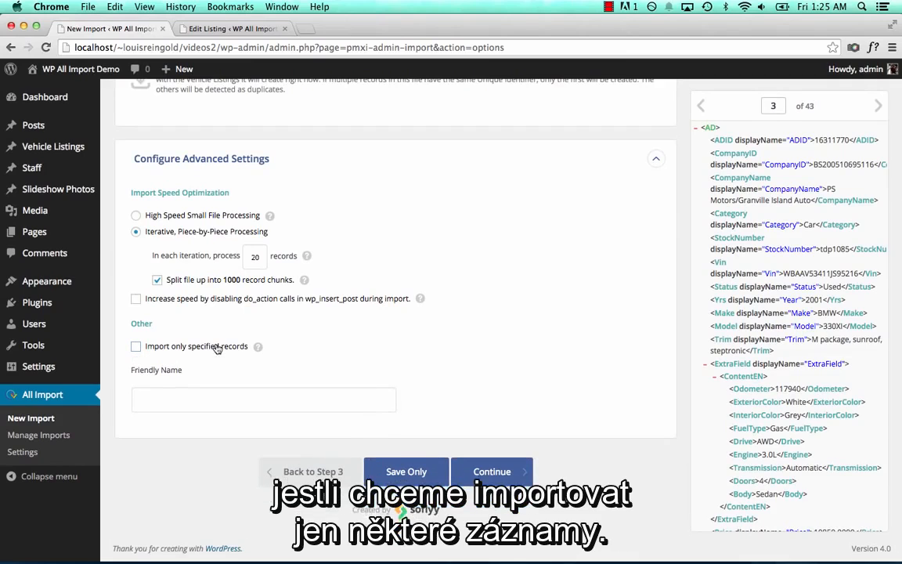
pyautogui.click(238, 158)
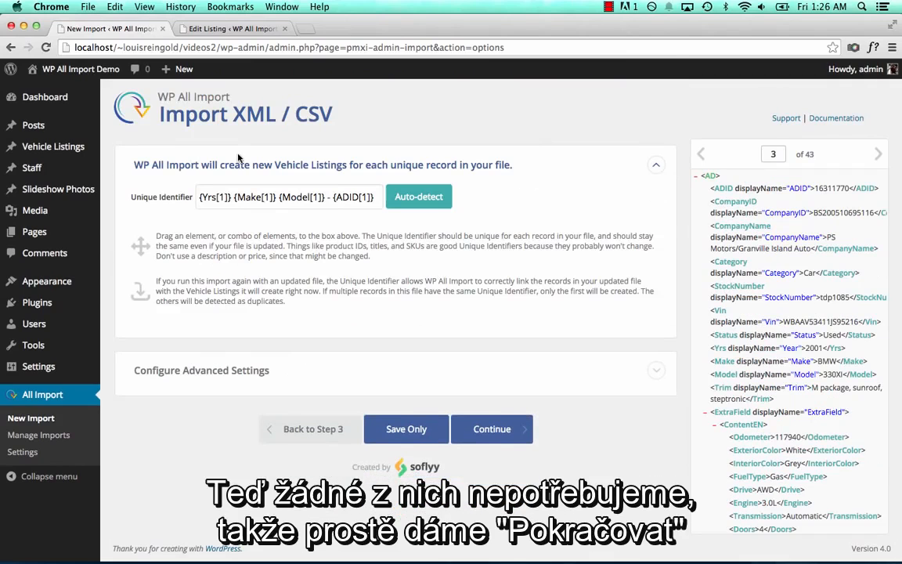
pyautogui.click(492, 423)
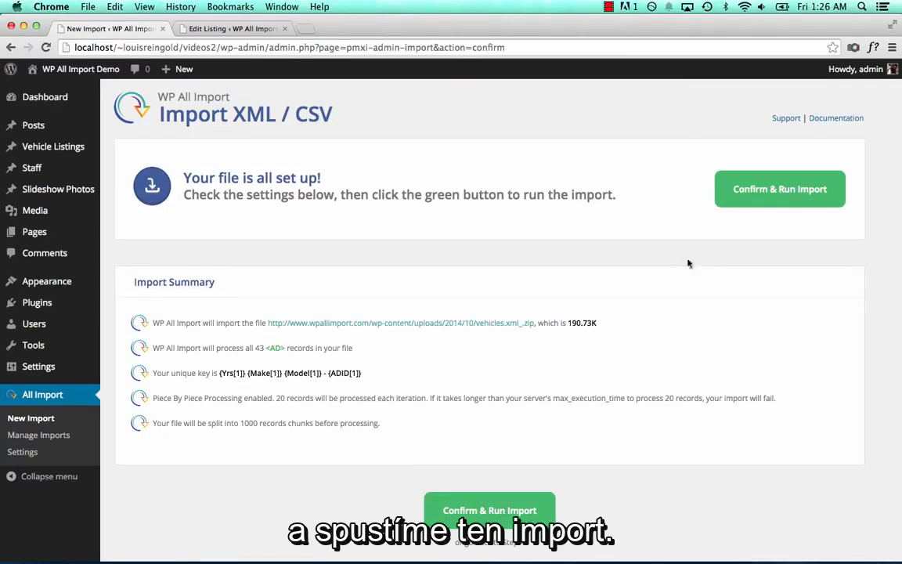
pyautogui.click(769, 197)
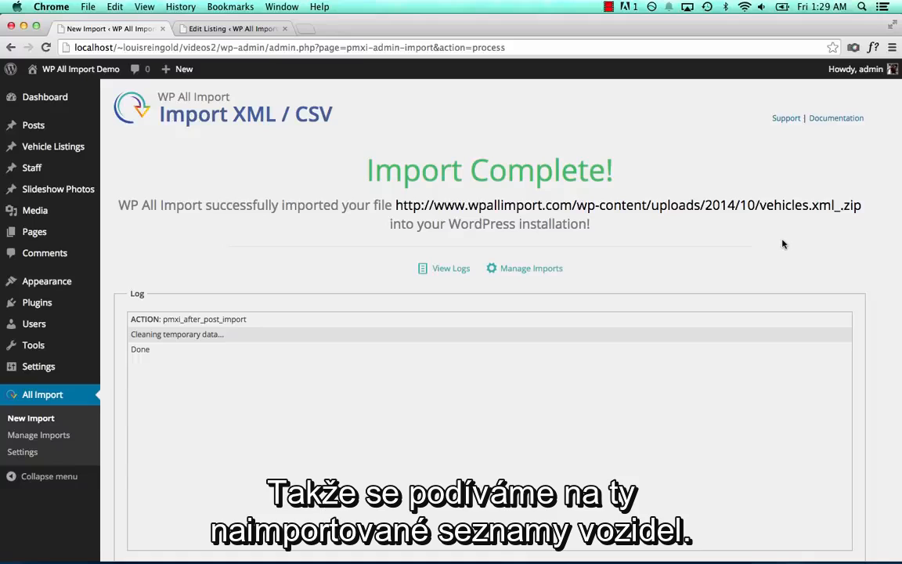
# Look over the imported Vehicle Listings and view the 2001 Honda Odyssey listing on the site
pyautogui.click(92, 148)
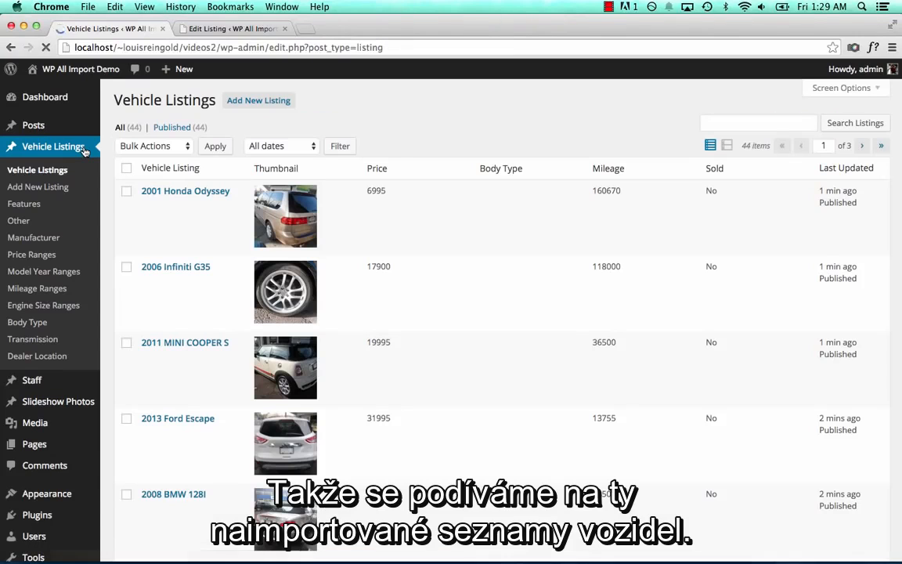
pyautogui.scroll(-2, 227, 242)
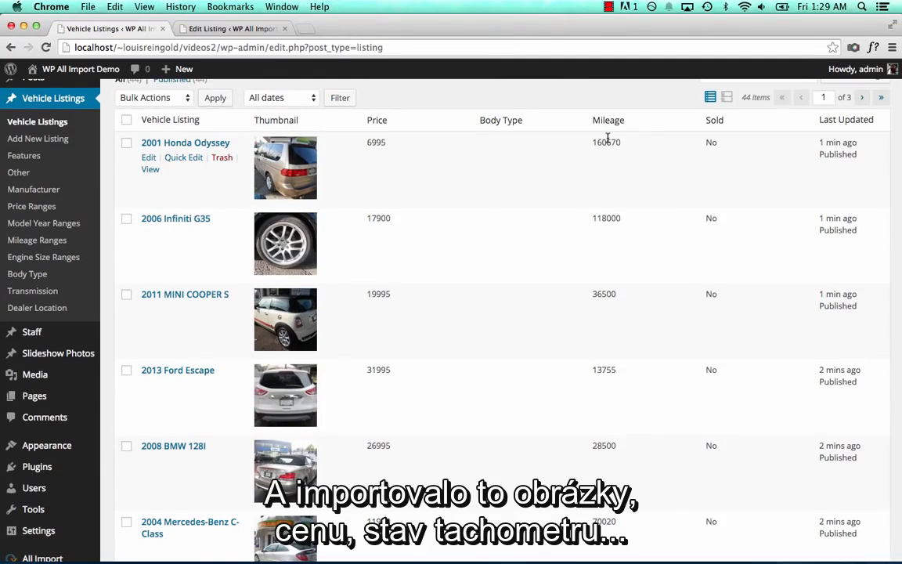
pyautogui.click(149, 171)
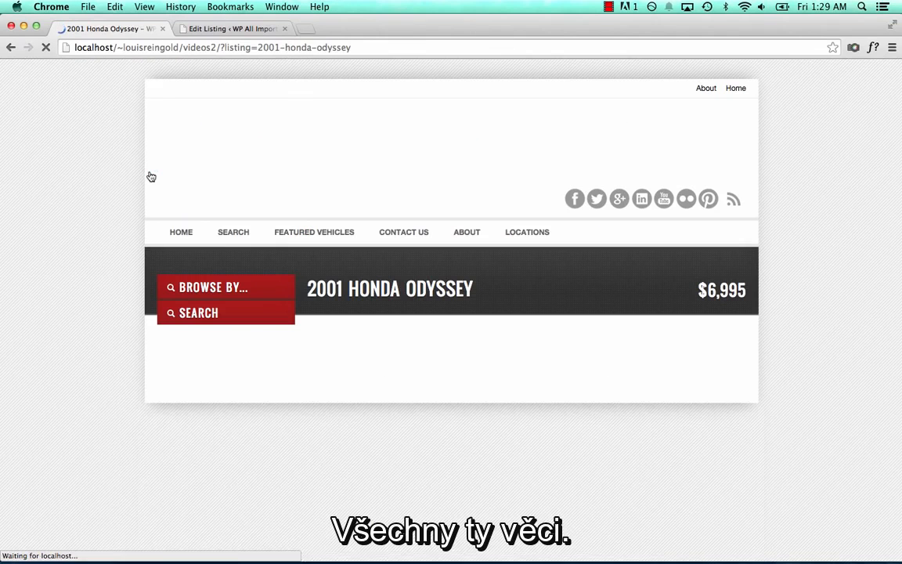
# Browse the gallery images and the details on the 2001 Honda Odyssey page
pyautogui.scroll(-8, 463, 412)
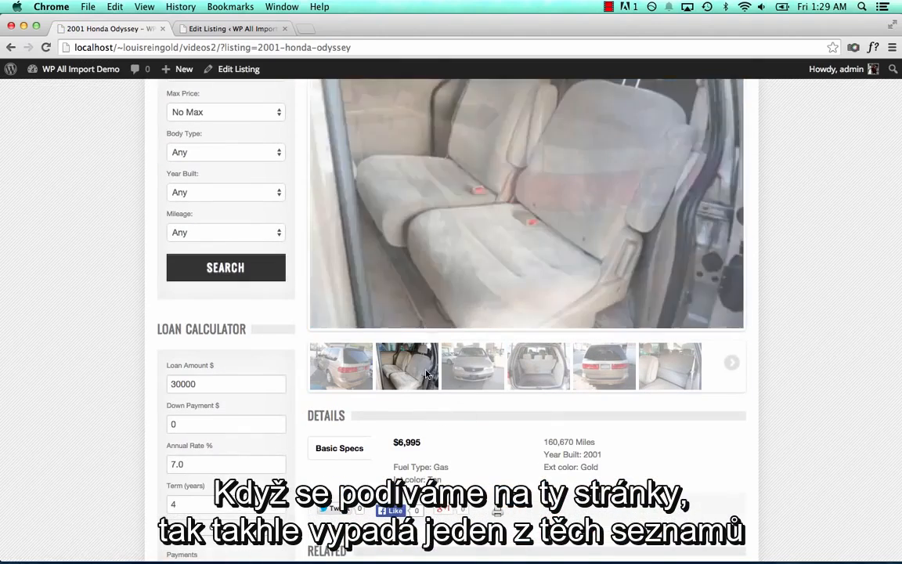
pyautogui.click(566, 373)
pyautogui.click(604, 368)
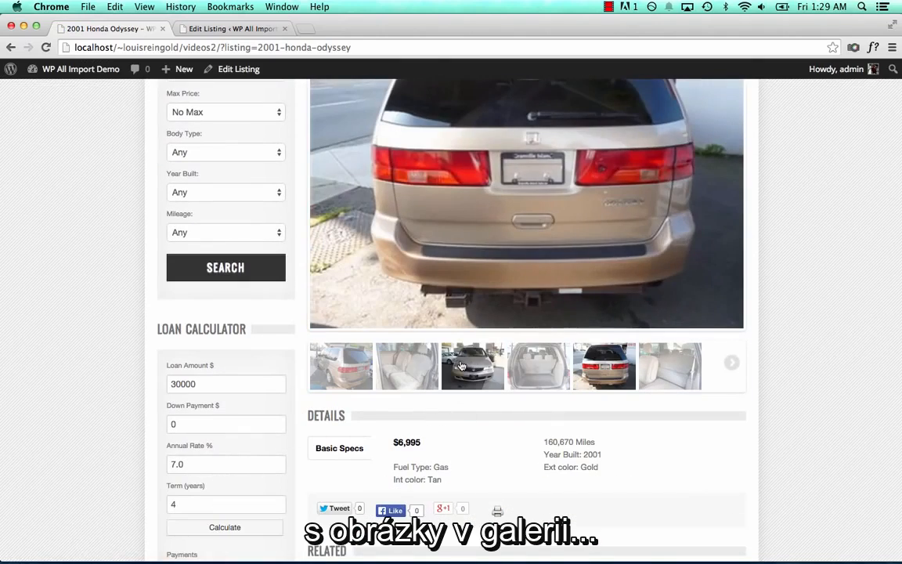
pyautogui.click(665, 372)
pyautogui.scroll(8, 658, 434)
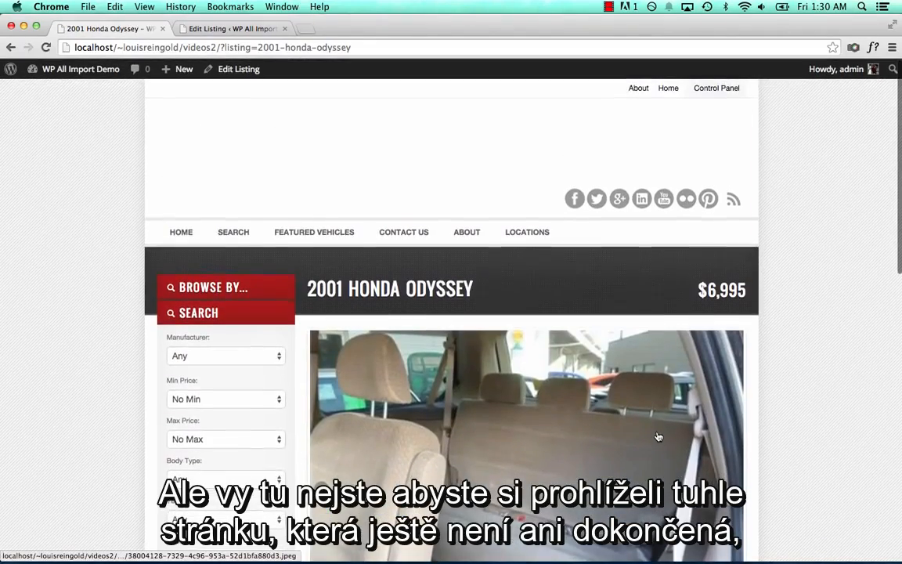
pyautogui.scroll(-3, 658, 435)
pyautogui.scroll(-3, 658, 435)
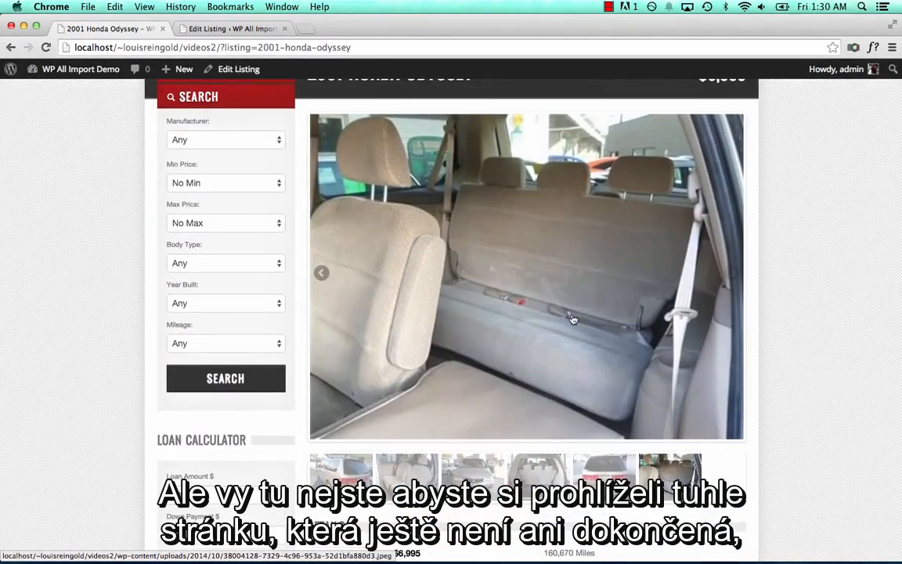
pyautogui.scroll(7, 275, 212)
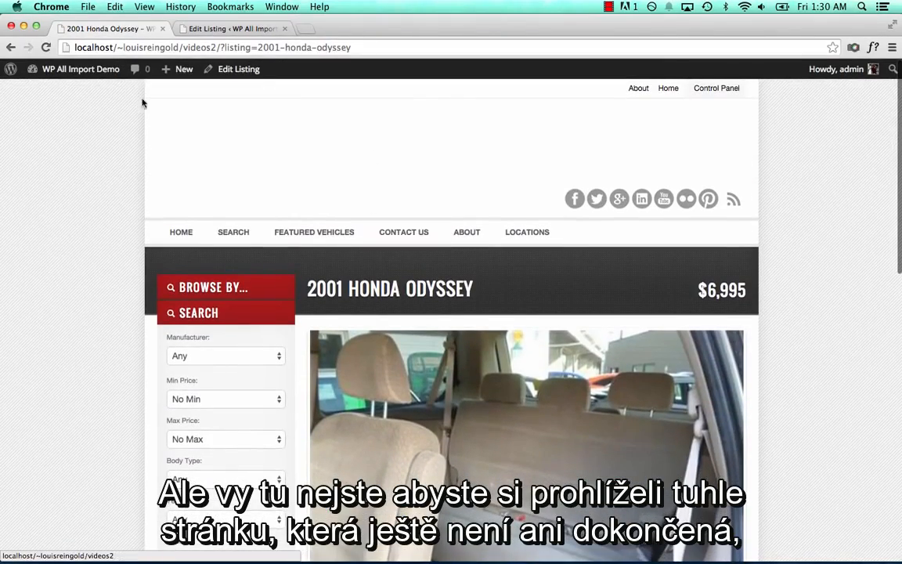
# Return to the admin dashboard and open the vehicles.xml_.zip import for editing from Manage Imports
pyautogui.click(94, 68)
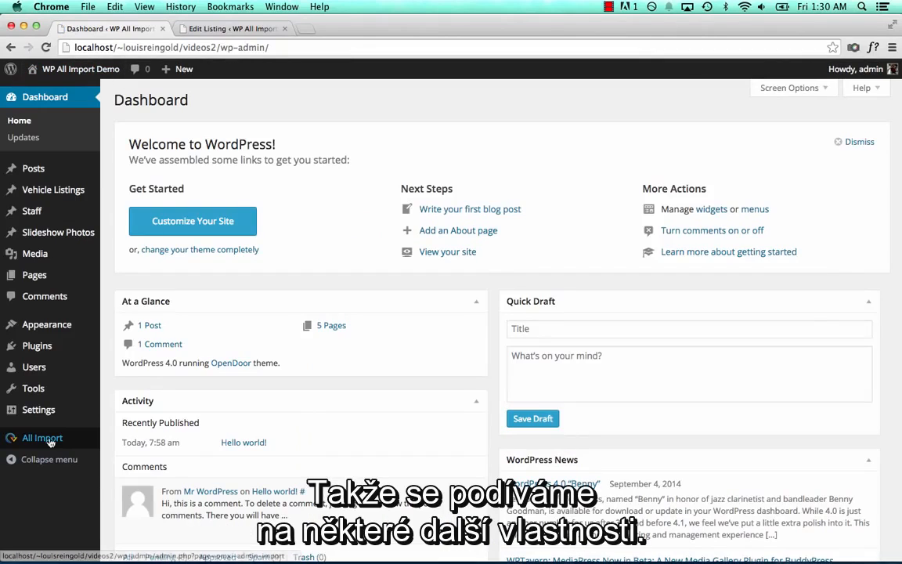
pyautogui.moveTo(52, 438)
pyautogui.click(143, 459)
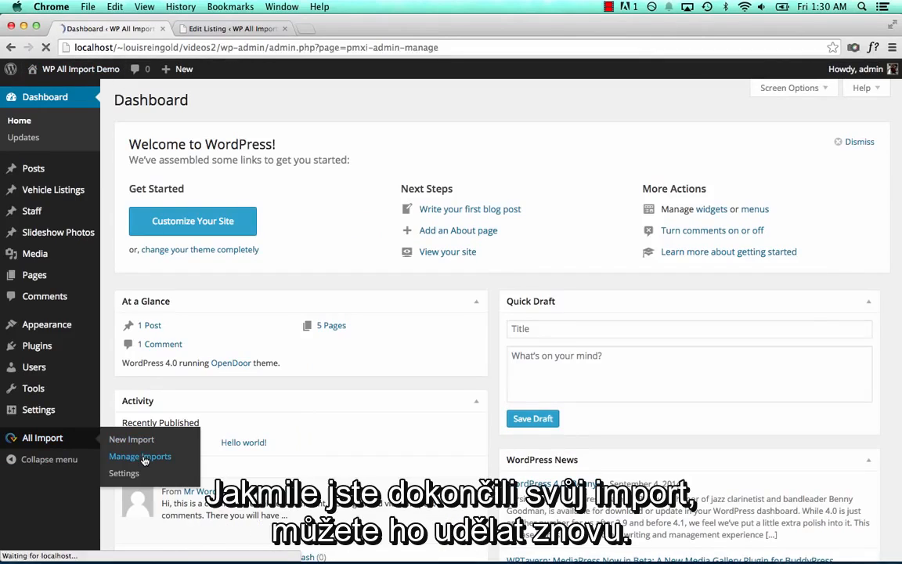
pyautogui.moveTo(316, 214)
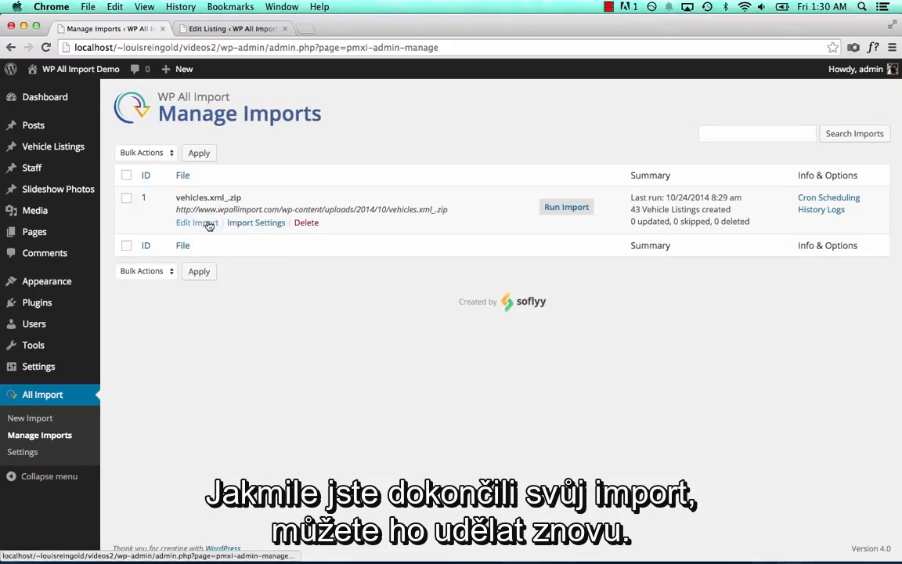
pyautogui.moveTo(100, 154)
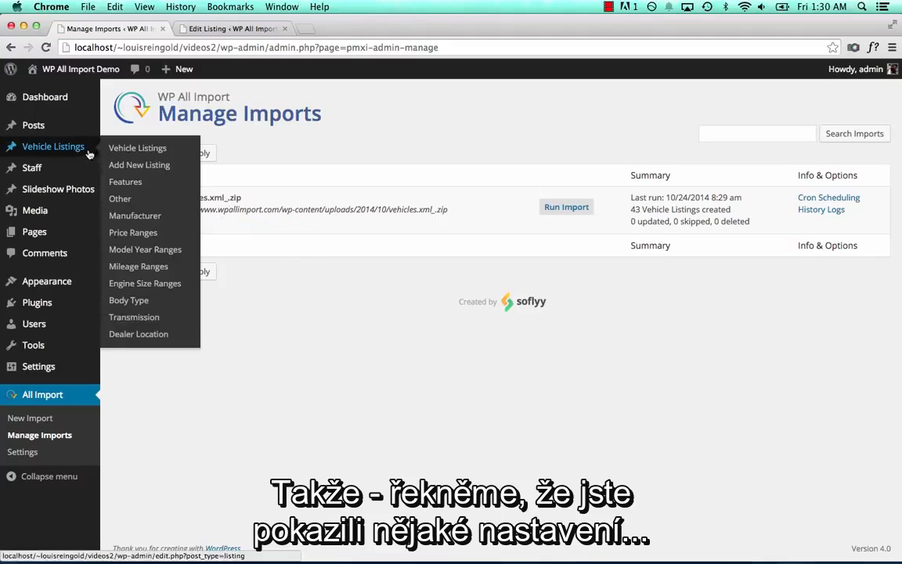
pyautogui.moveTo(296, 195)
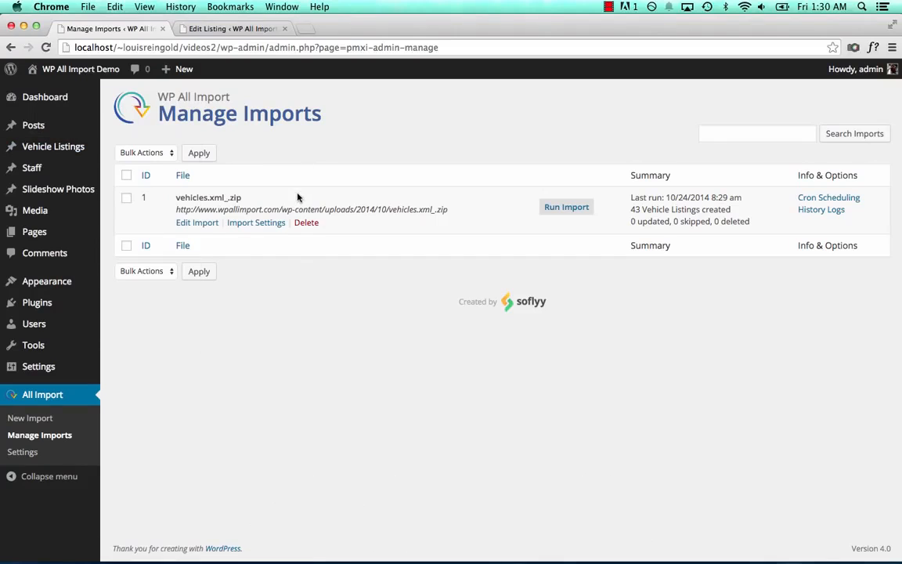
pyautogui.click(200, 223)
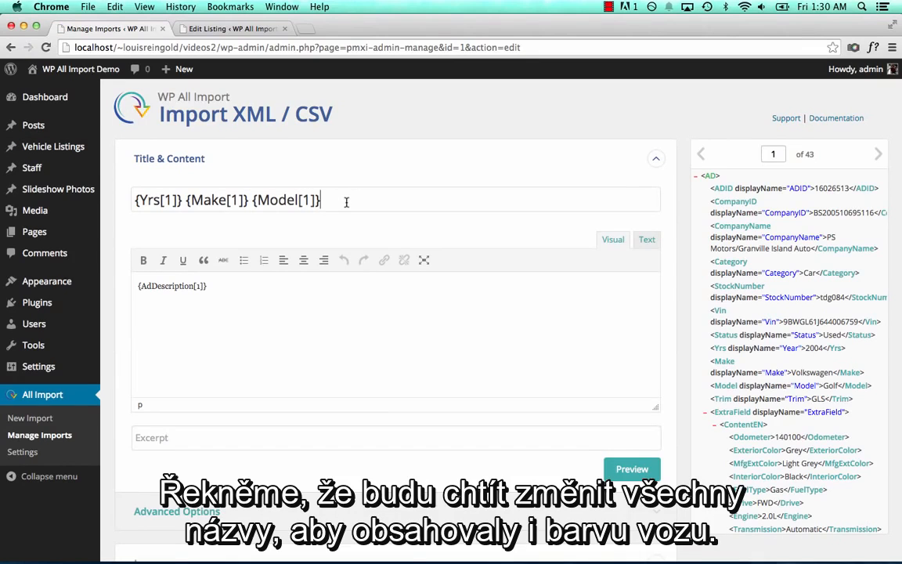
# Insert the ExteriorColor element, followed by a space, at the start of the title template before the year, make and model
pyautogui.scroll(-3, 822, 383)
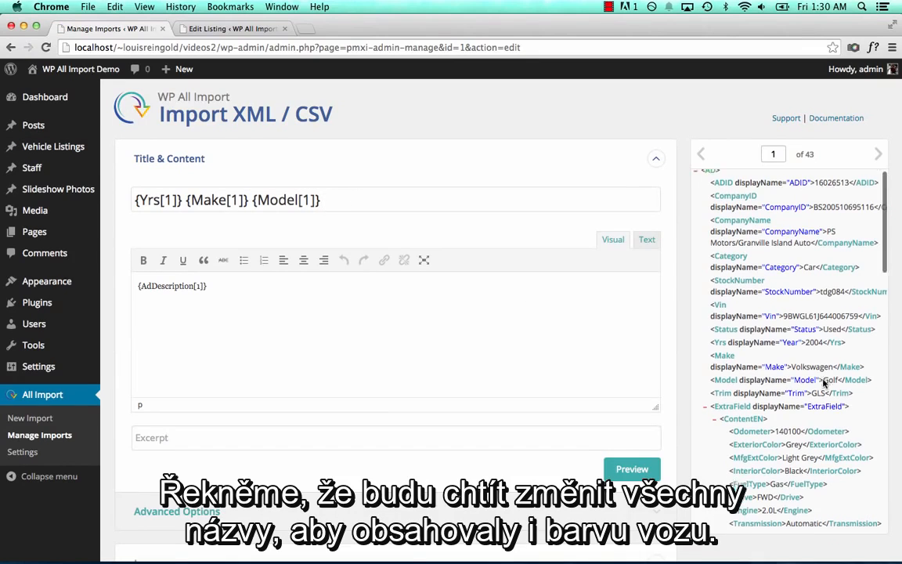
pyautogui.scroll(-2, 826, 383)
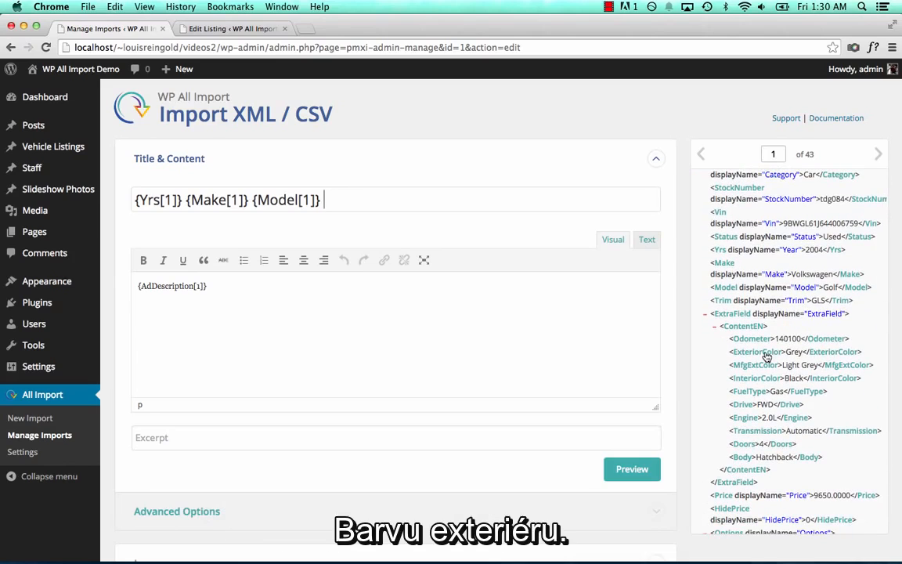
pyautogui.moveTo(776, 352); pyautogui.dragTo(131, 200)
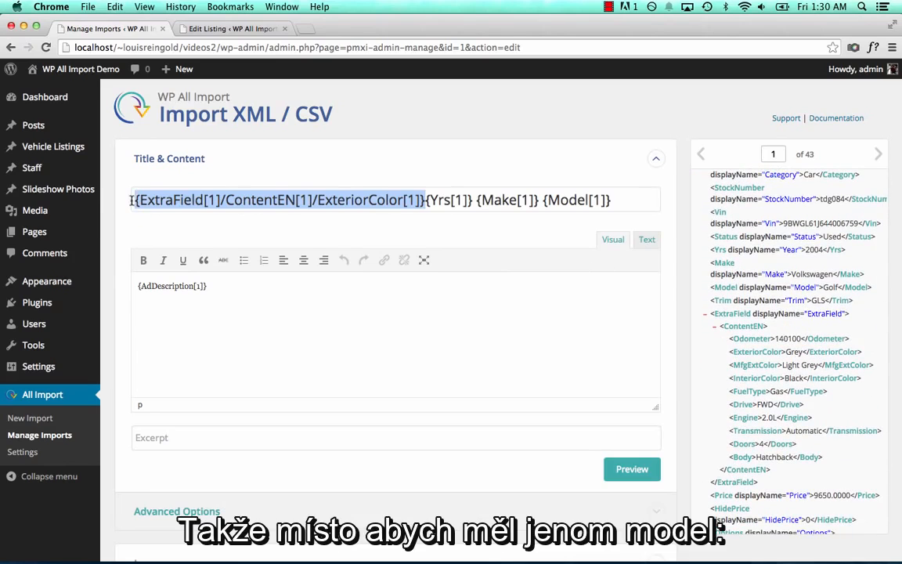
pyautogui.click(423, 201)
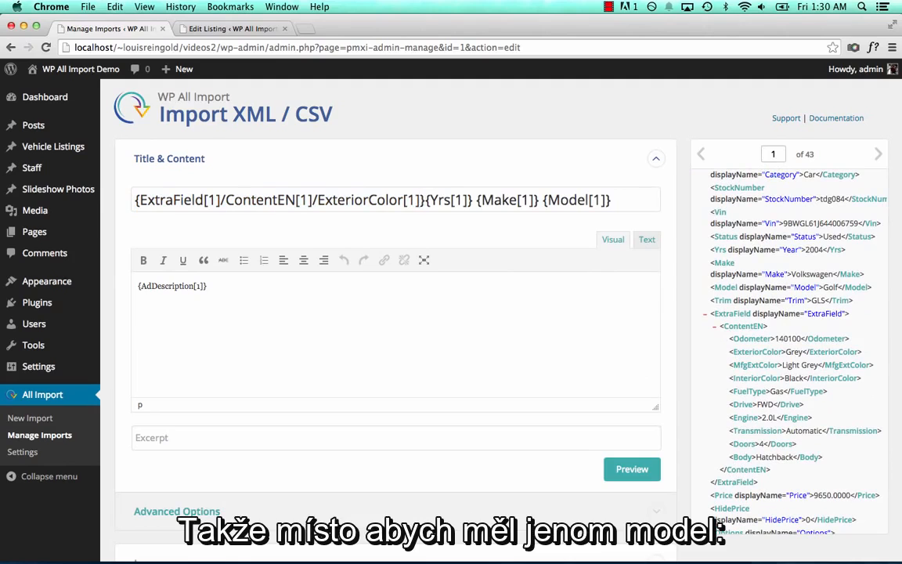
# Preview the title and content generated for record 1 and close the preview
pyautogui.click(648, 481)
pyautogui.moveTo(270, 204); pyautogui.dragTo(358, 207)
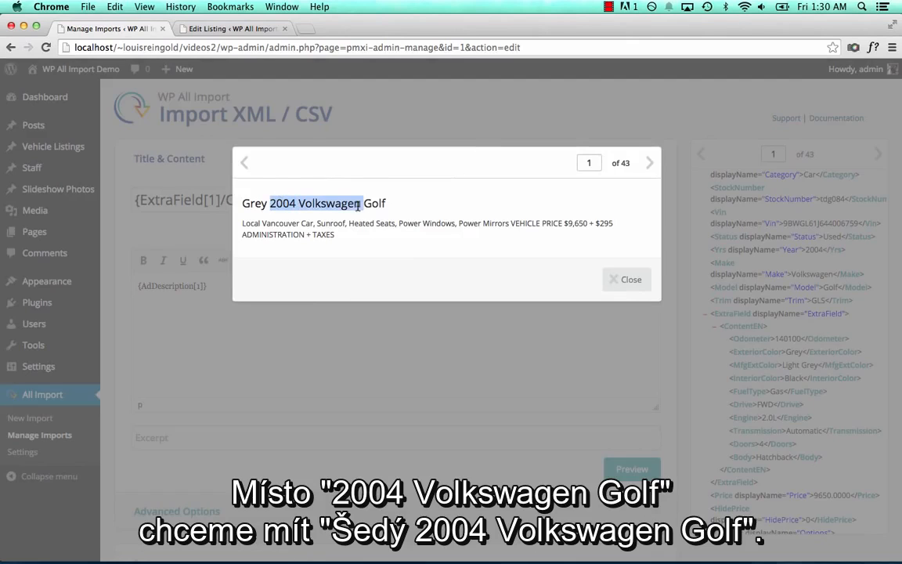
pyautogui.click(365, 205)
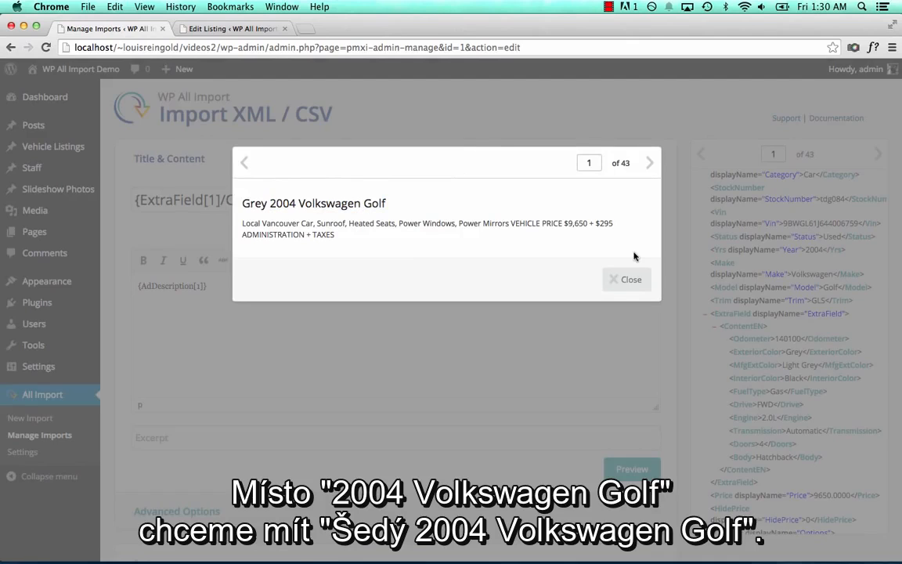
pyautogui.click(631, 280)
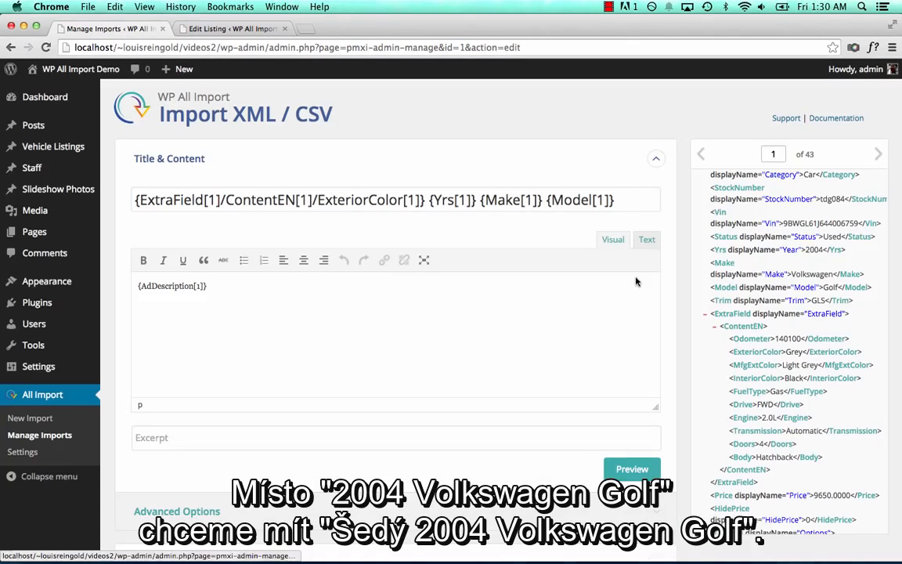
# Open Vehicle Listings in a separate browser tab, close the Edit Listing tab, and check the current listing titles
pyautogui.rightClick(70, 153)
pyautogui.click(121, 154)
pyautogui.click(273, 28)
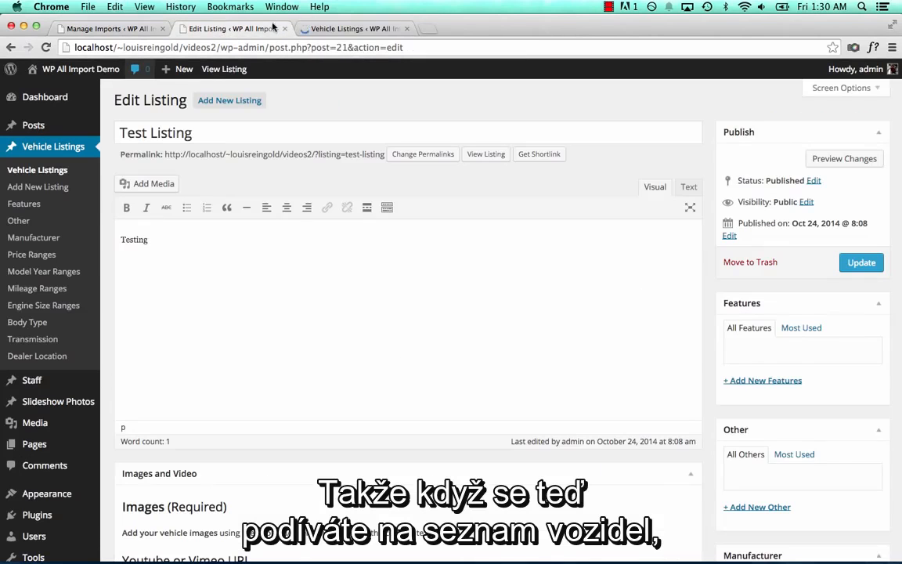
pyautogui.click(285, 28)
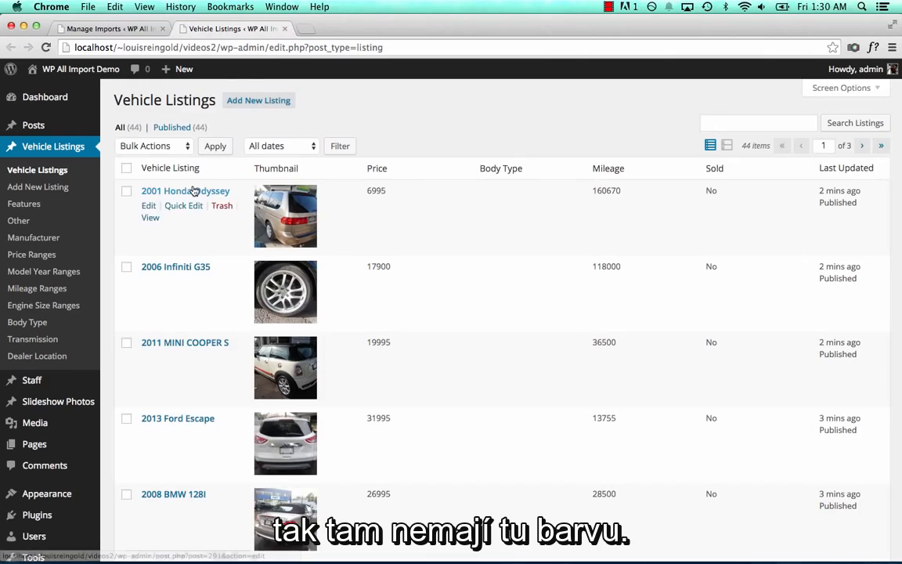
# Go back to the import being edited and save its updated template
pyautogui.click(139, 34)
pyautogui.scroll(-8, 528, 416)
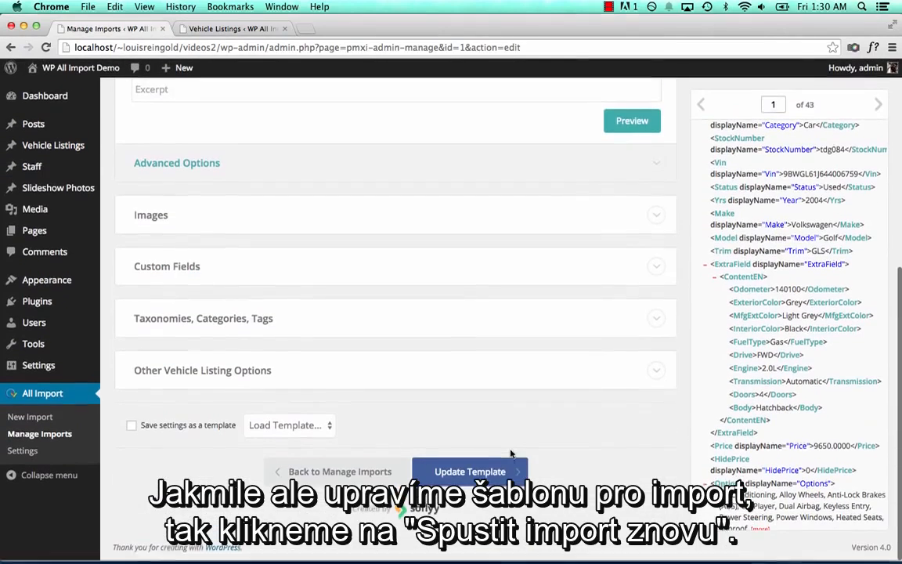
pyautogui.click(506, 471)
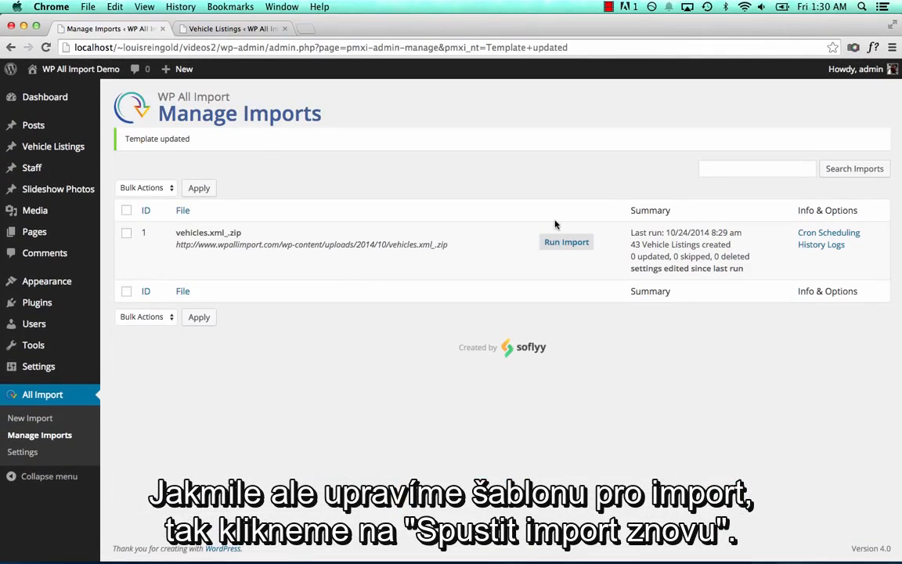
# Review the summary for rerunning the import and the Vehicle Listings titles, then return to Manage Imports without running it
pyautogui.click(561, 244)
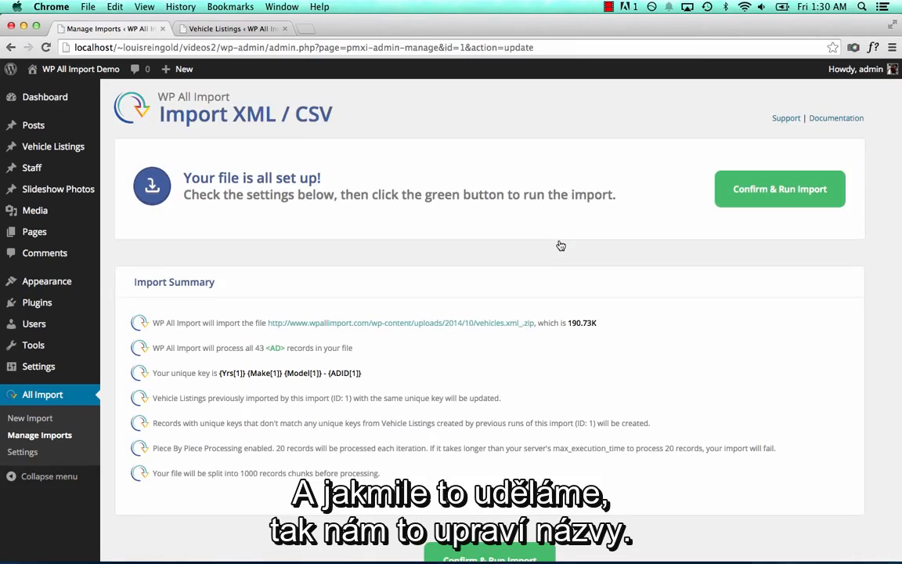
pyautogui.click(227, 28)
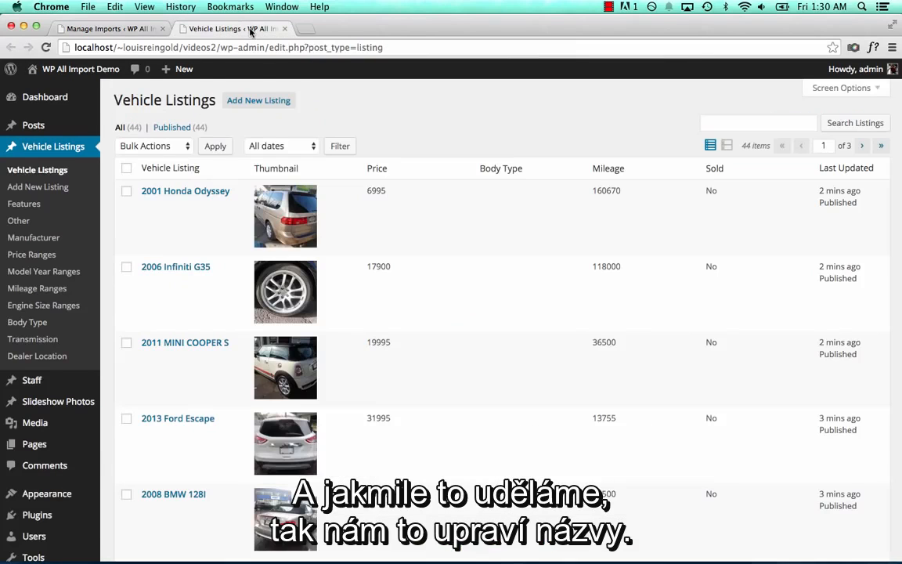
pyautogui.click(137, 29)
pyautogui.click(10, 47)
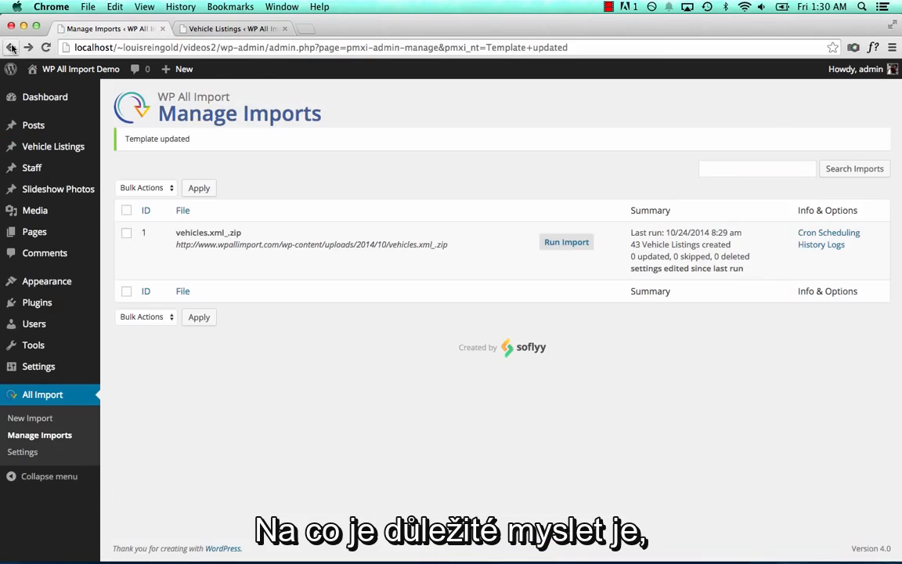
# In the vehicles.xml_.zip import settings, disable creating posts from new records and choose to update only selected data on existing posts
pyautogui.click(256, 262)
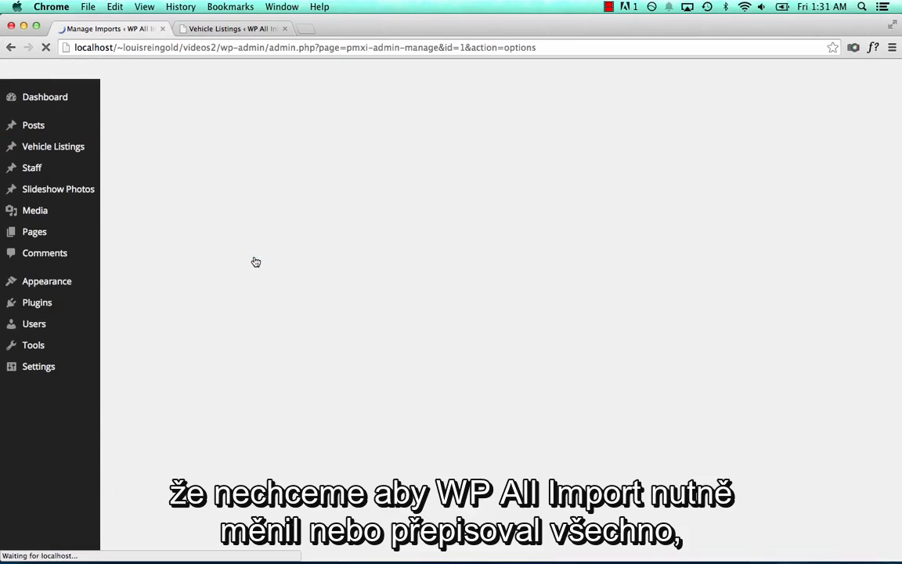
pyautogui.scroll(-5, 367, 296)
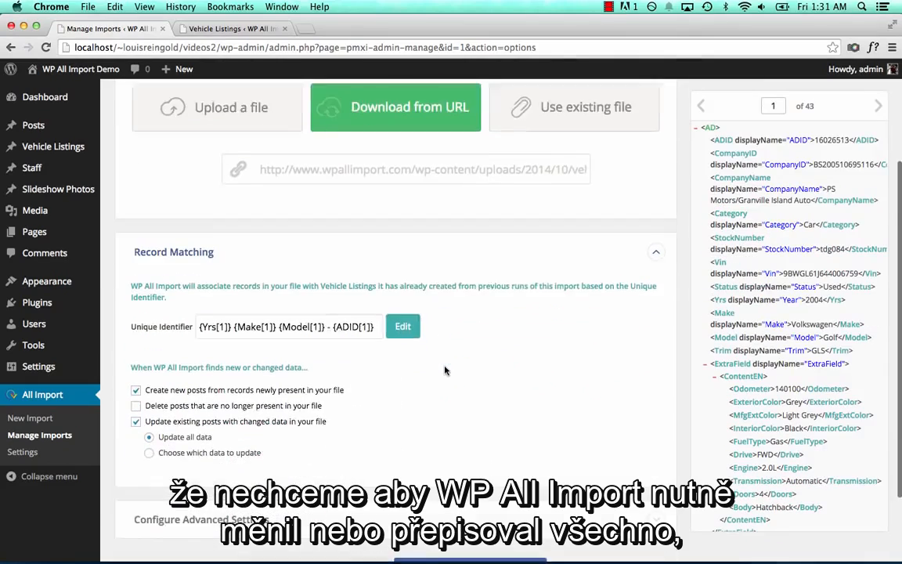
pyautogui.scroll(-1, 455, 390)
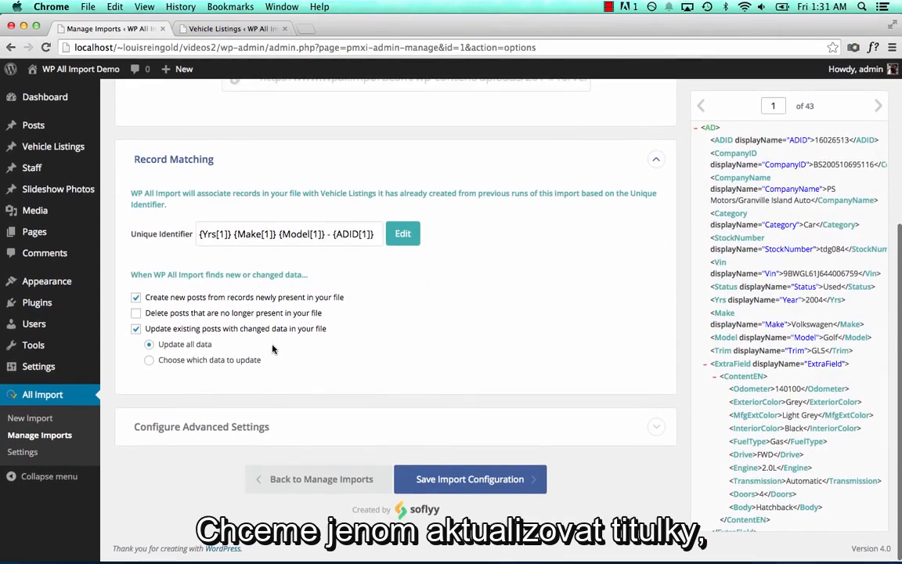
pyautogui.click(207, 299)
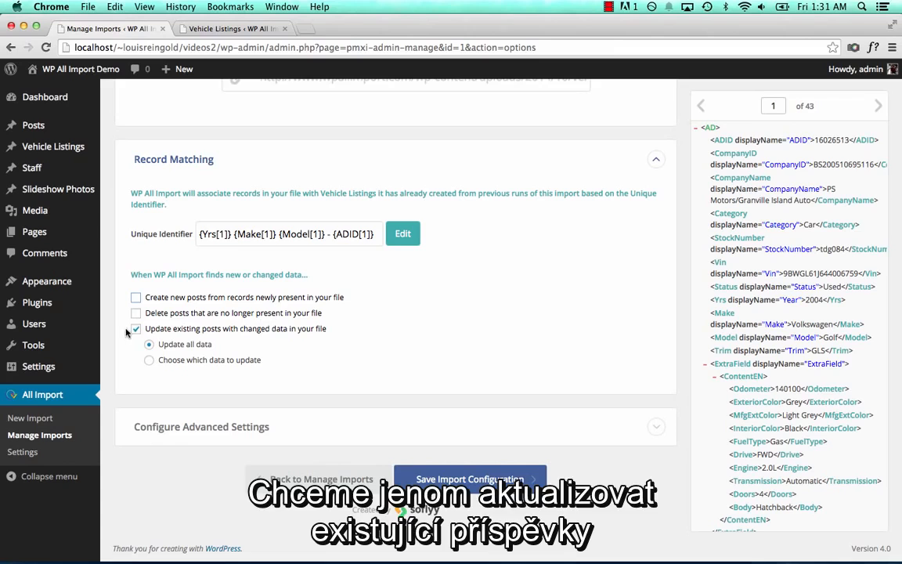
pyautogui.click(182, 359)
# Exclude post status, author, slug, content, excerpt, dates and menu order from the data updated on existing posts, leaving the title selected
pyautogui.scroll(-2, 334, 405)
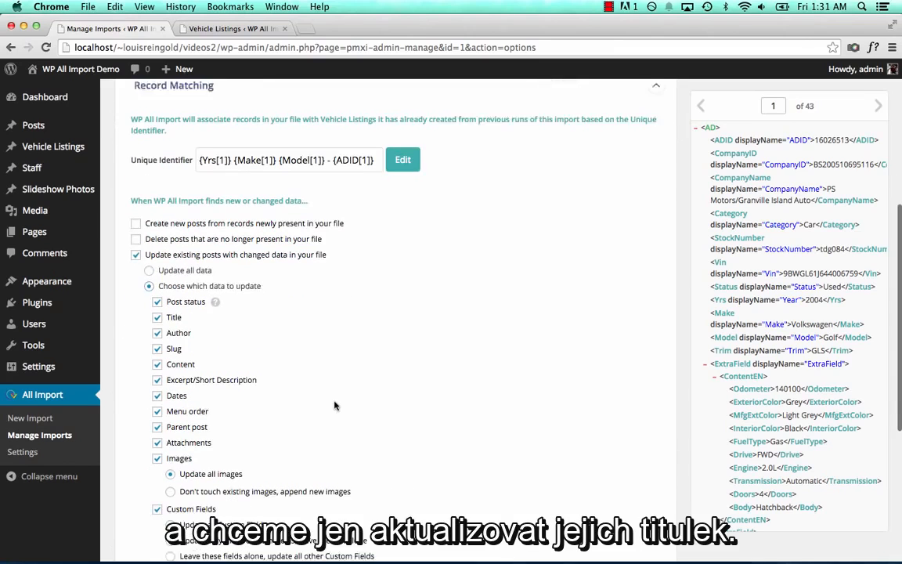
pyautogui.scroll(-1, 335, 405)
pyautogui.click(157, 294)
pyautogui.click(157, 325)
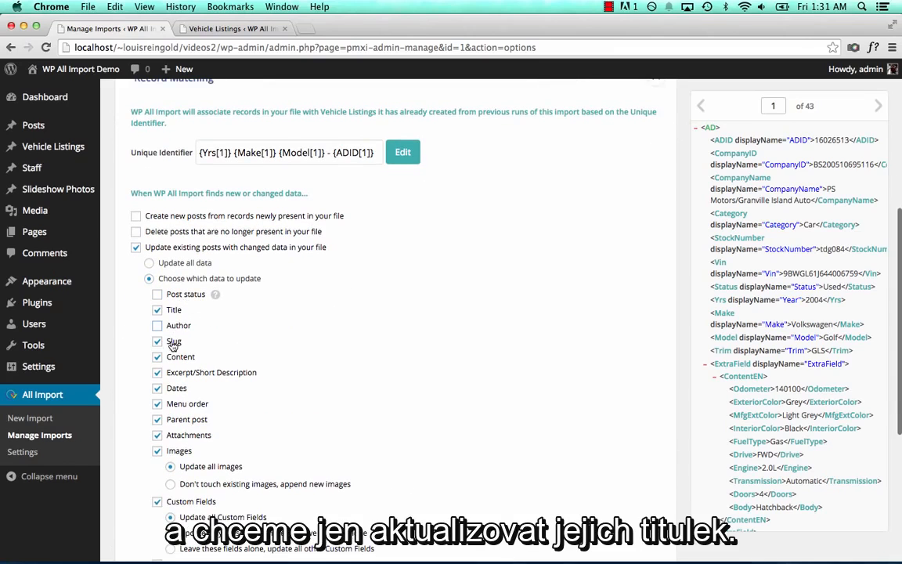
pyautogui.click(173, 342)
pyautogui.click(171, 357)
pyautogui.click(176, 373)
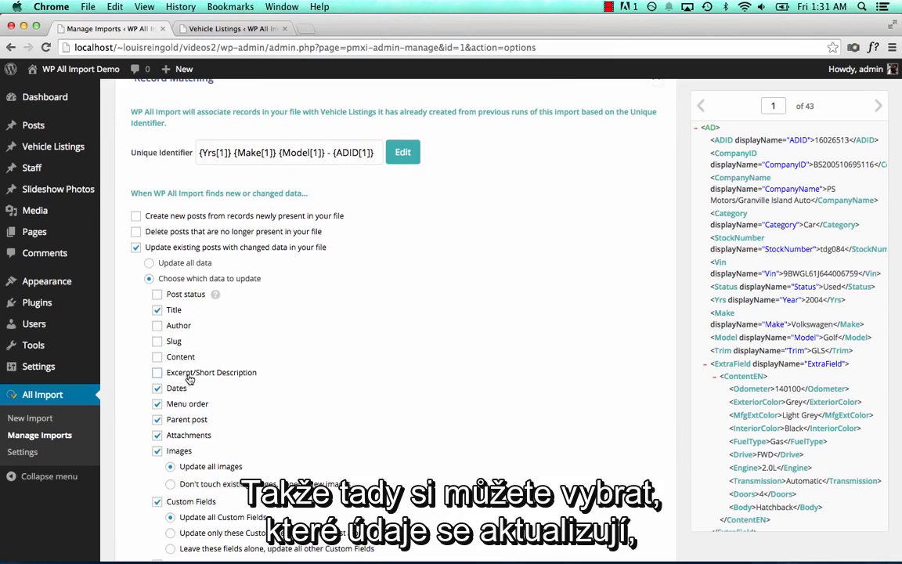
pyautogui.click(177, 404)
# Exclude parent post, attachments and images from the data updated on existing posts
pyautogui.scroll(-3, 173, 368)
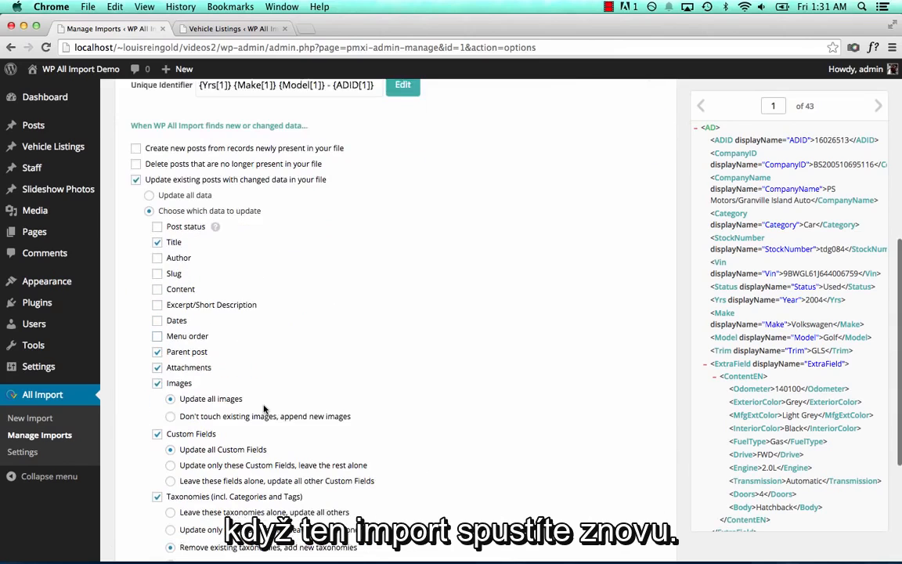
pyautogui.click(173, 349)
pyautogui.click(173, 366)
pyautogui.click(172, 381)
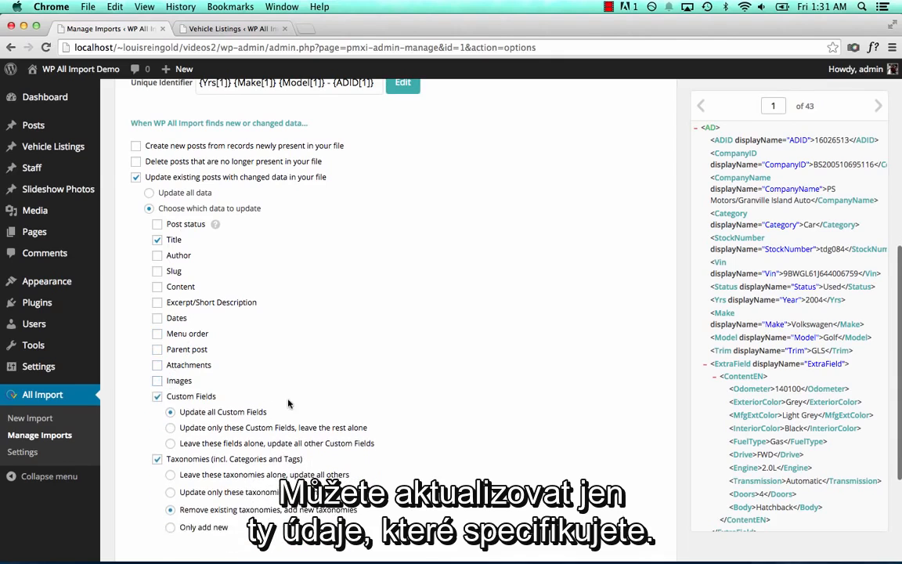
# Restrict custom field updates to the _price field only, leaving the rest alone
pyautogui.scroll(-2, 282, 400)
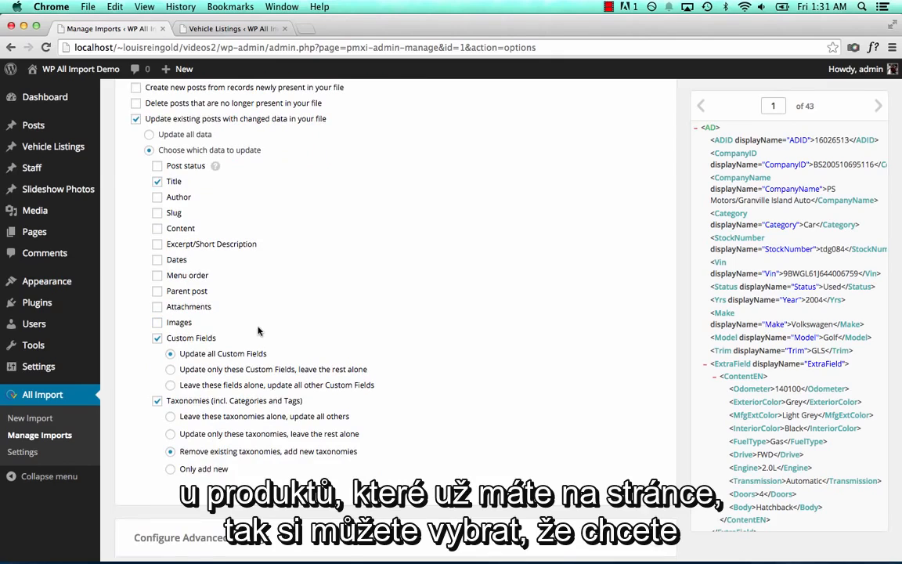
pyautogui.click(223, 369)
pyautogui.click(239, 391)
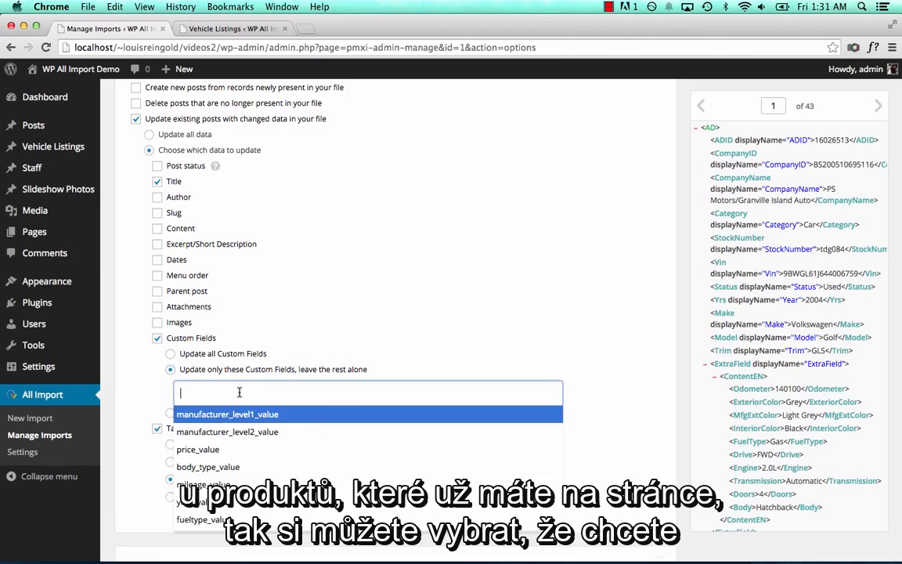
pyautogui.write('_price')
pyautogui.click(262, 414)
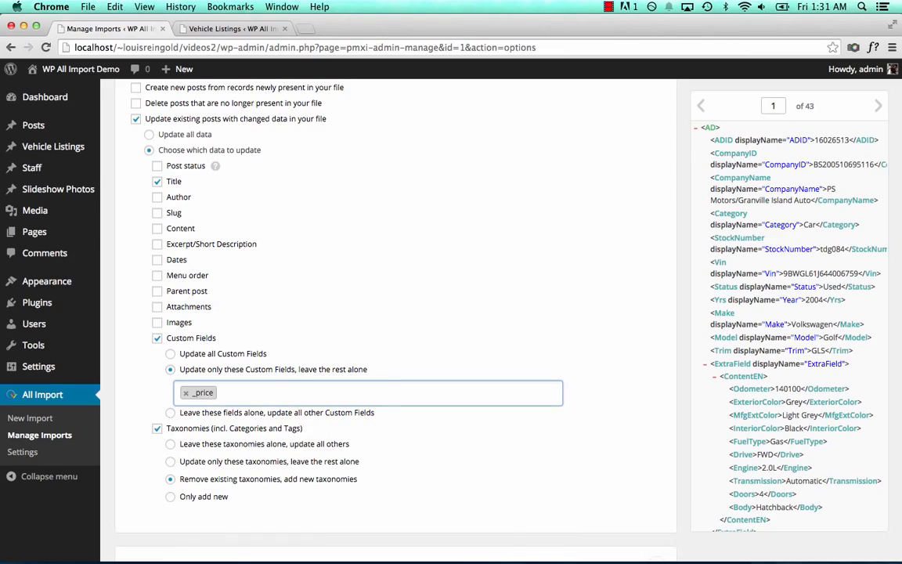
# Exclude custom fields and taxonomies from the updated data and save the import configuration
pyautogui.click(196, 339)
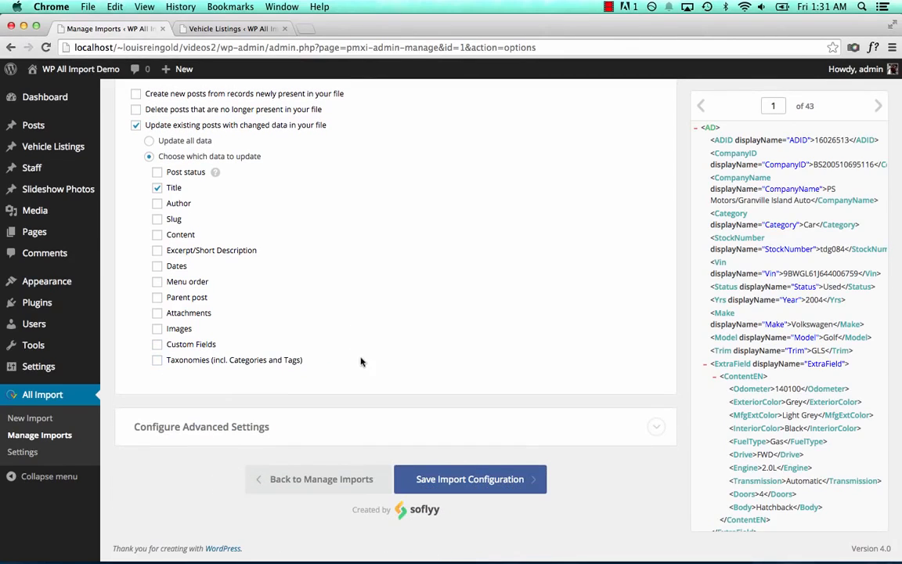
pyautogui.click(443, 478)
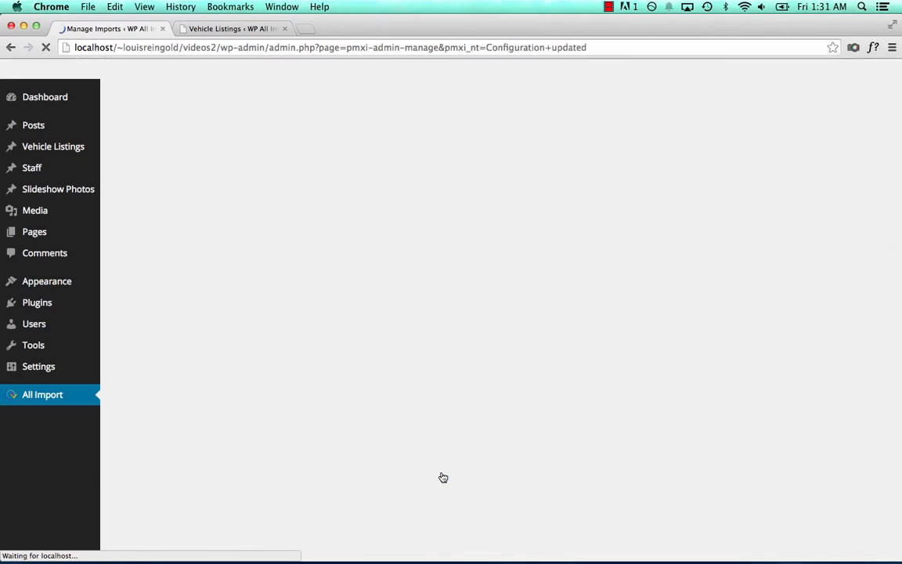
# Run the vehicles.xml_.zip import again and check the listing titles in Vehicle Listings
pyautogui.click(550, 241)
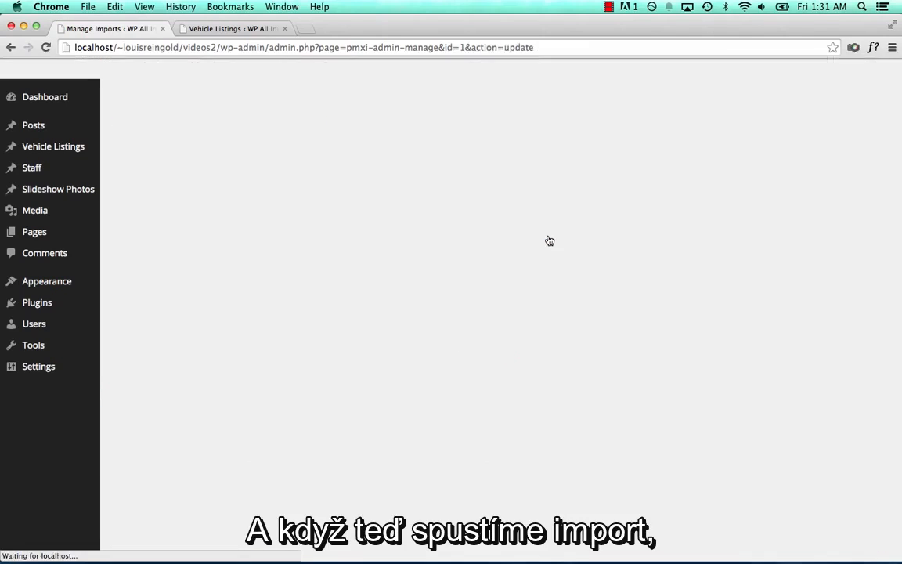
pyautogui.click(761, 190)
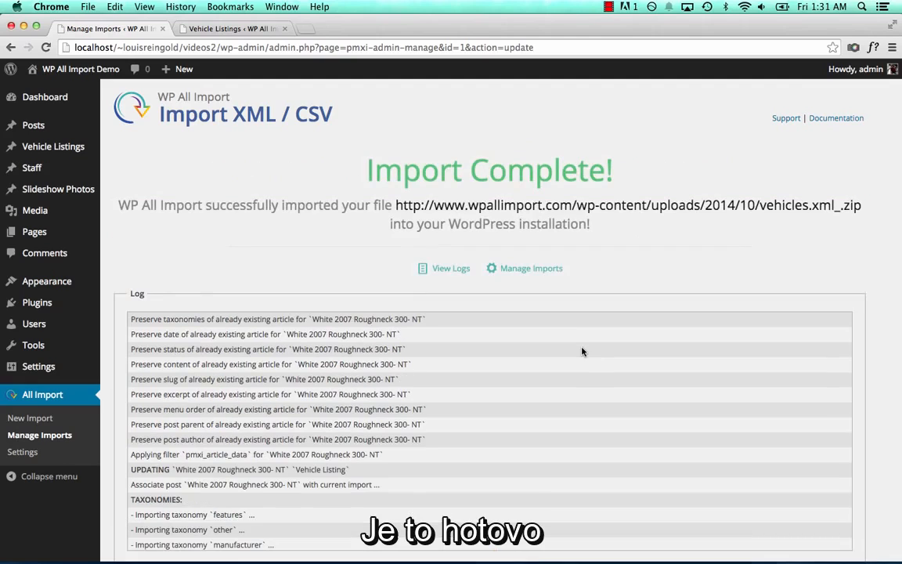
pyautogui.click(70, 154)
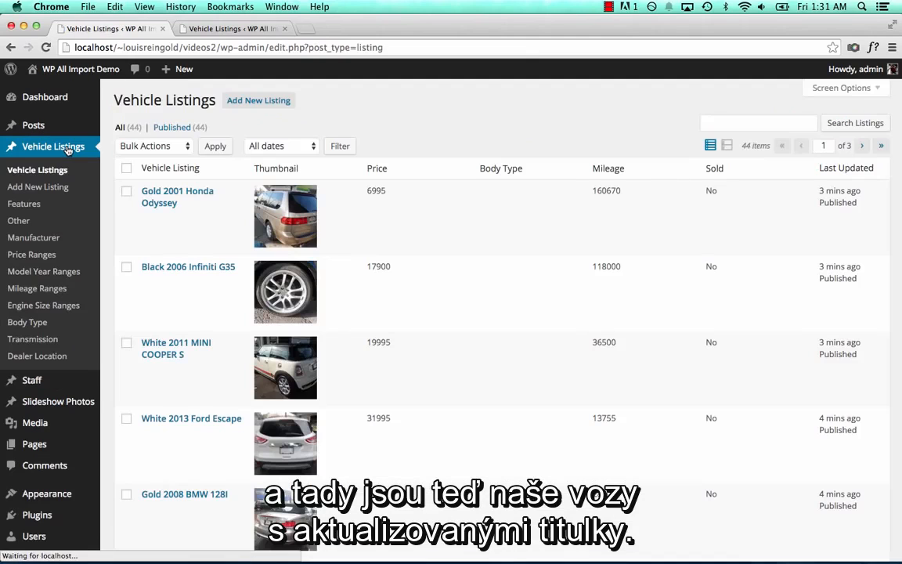
pyautogui.scroll(-5, 186, 368)
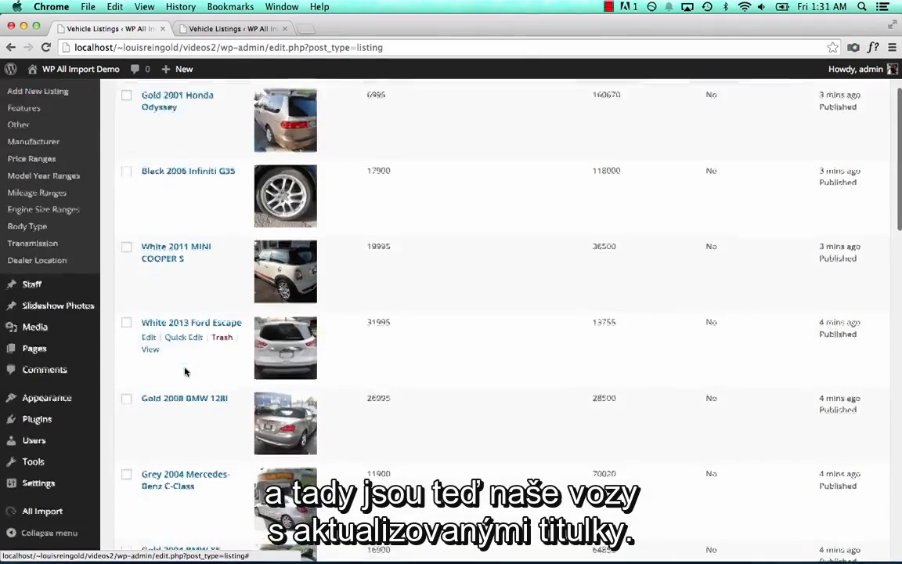
pyautogui.scroll(-4, 186, 371)
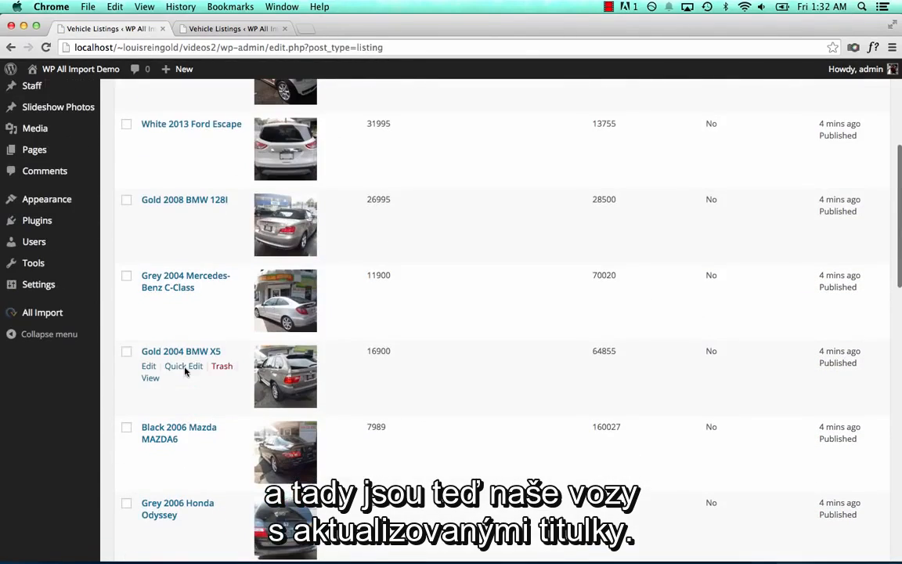
# Return to Manage Imports, review the source file URL of the vehicles import, and open its cron scheduling page
pyautogui.moveTo(60, 314)
pyautogui.click(118, 332)
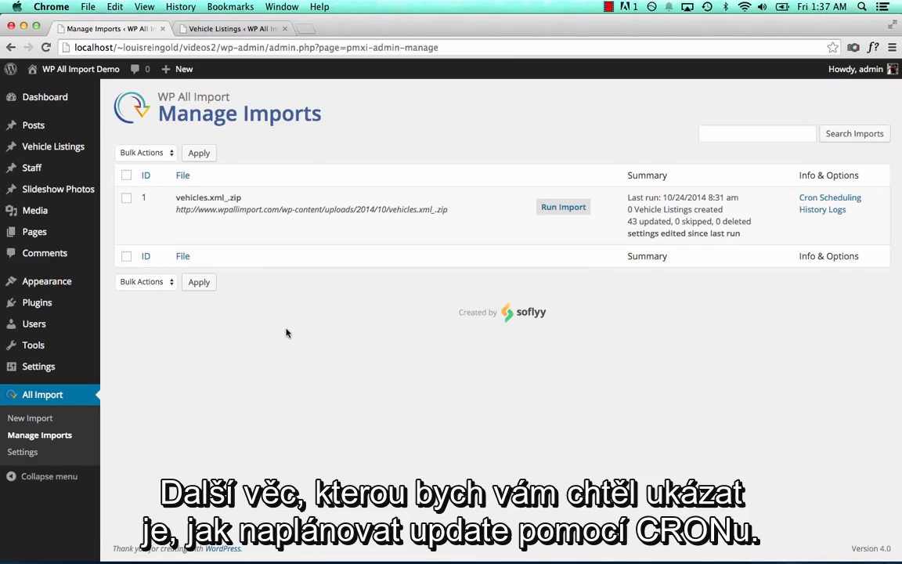
pyautogui.moveTo(184, 205)
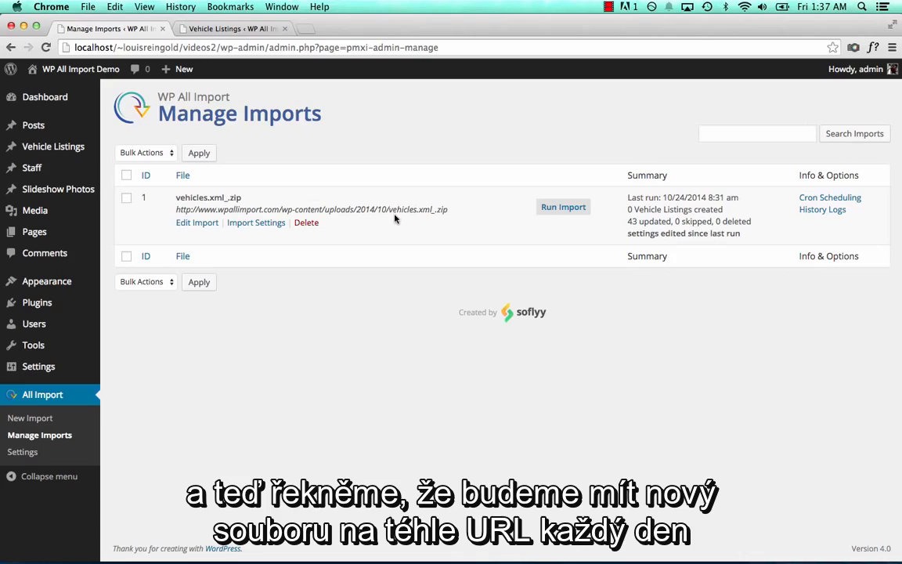
pyautogui.moveTo(390, 209); pyautogui.dragTo(438, 208)
pyautogui.click(440, 206)
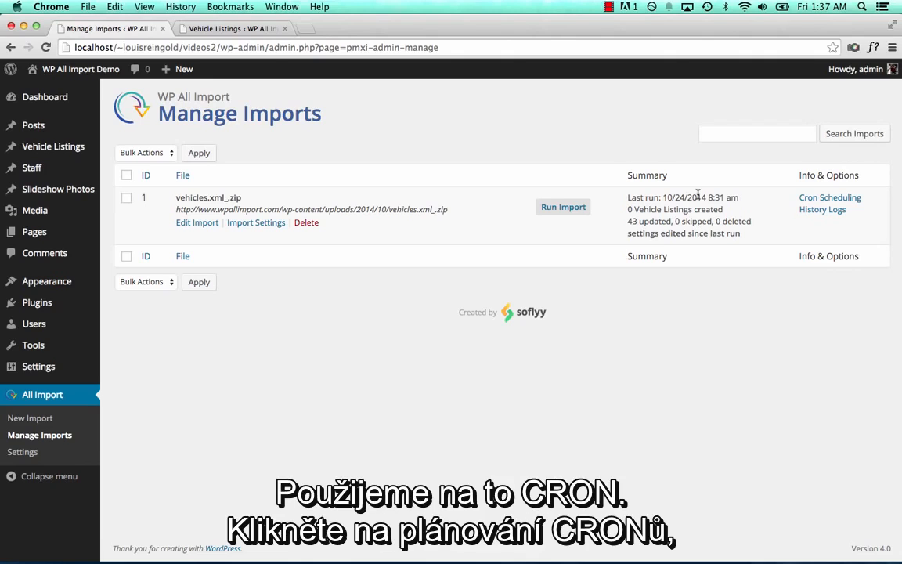
pyautogui.click(826, 198)
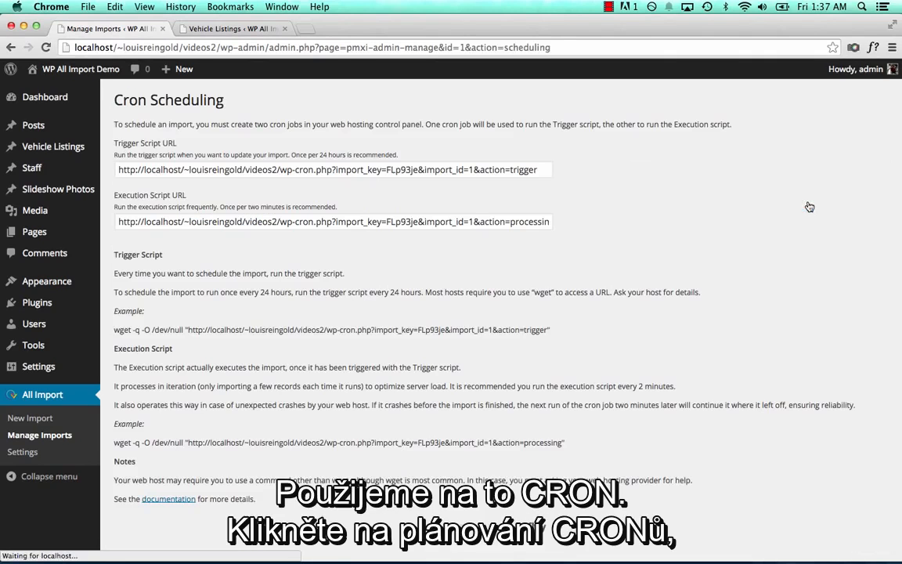
# Examine the Trigger Script URL and Execution Script URL needed for the import's two cron jobs
pyautogui.click(452, 170)
pyautogui.click(451, 223)
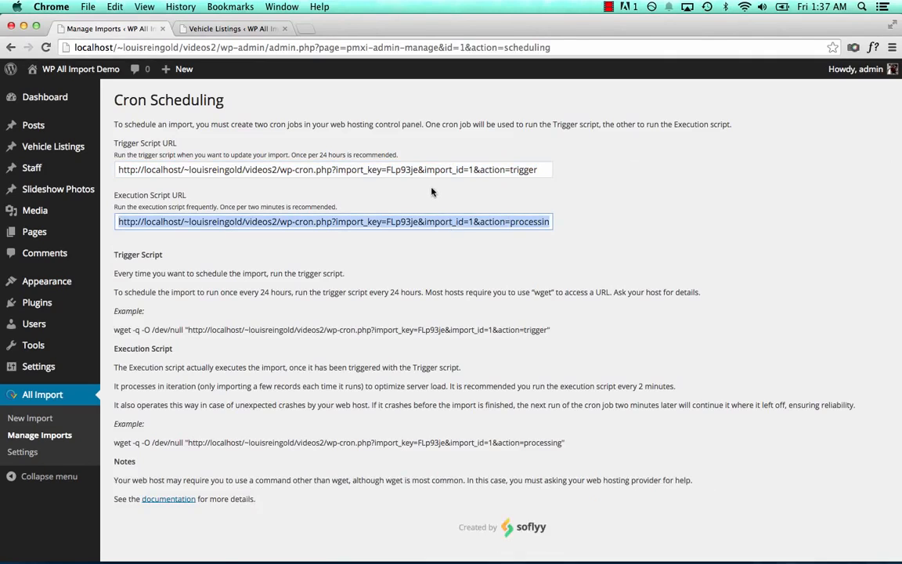
pyautogui.click(409, 163)
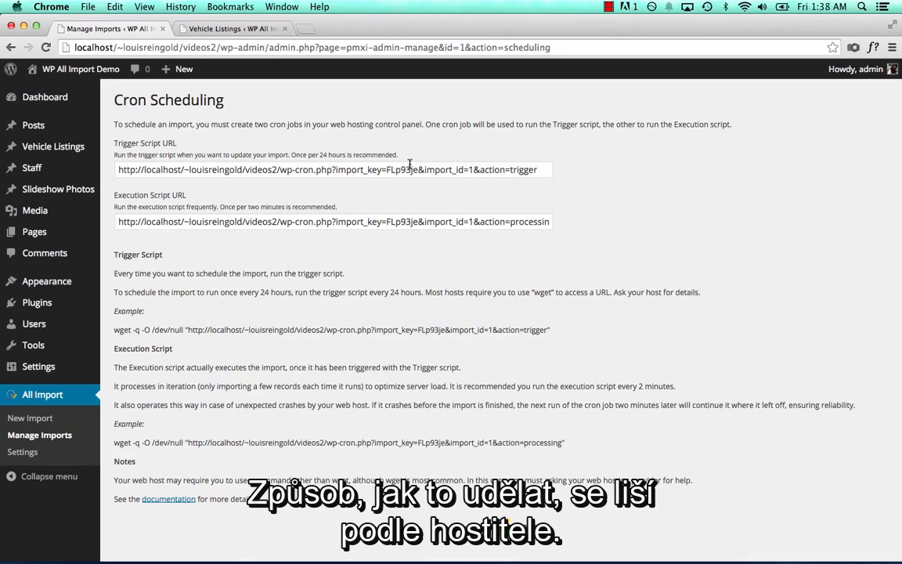
pyautogui.click(400, 168)
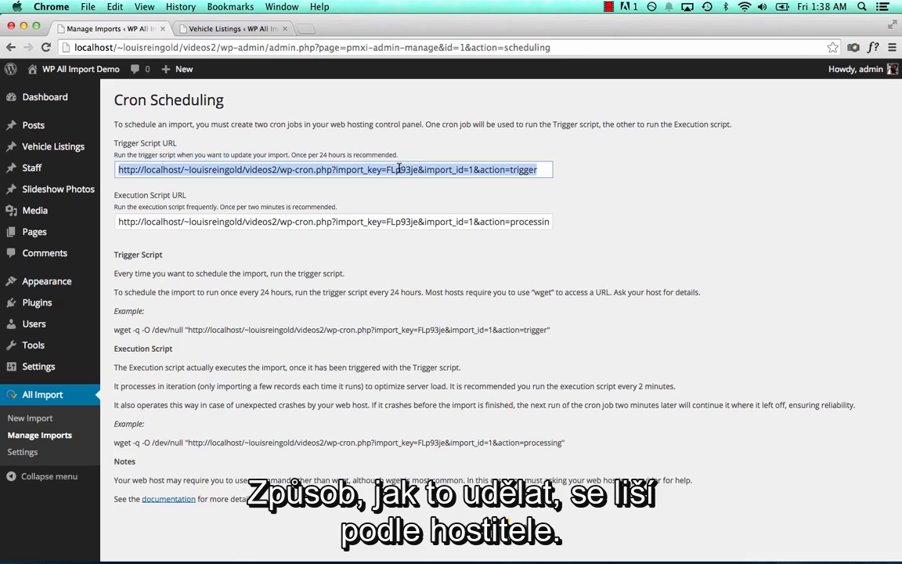
pyautogui.click(414, 173)
pyautogui.click(401, 170)
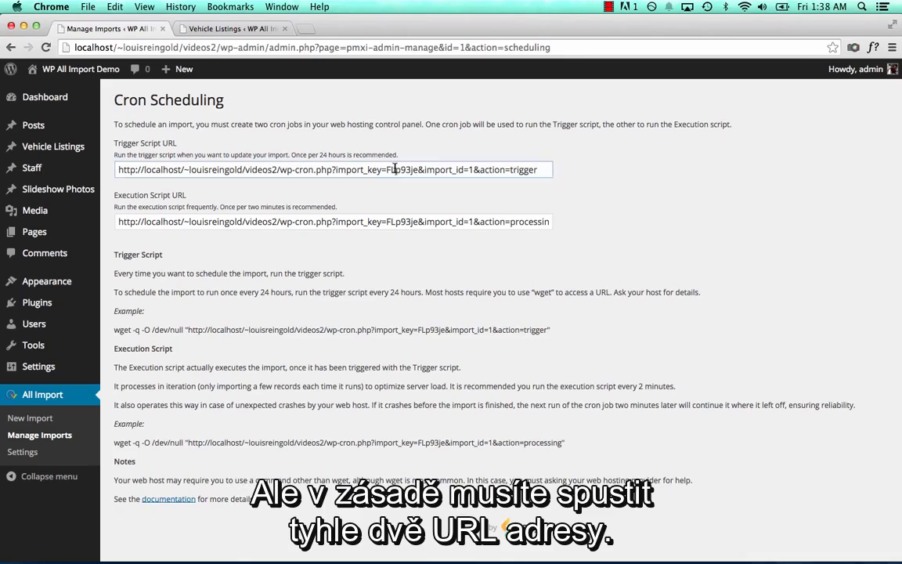
pyautogui.click(350, 222)
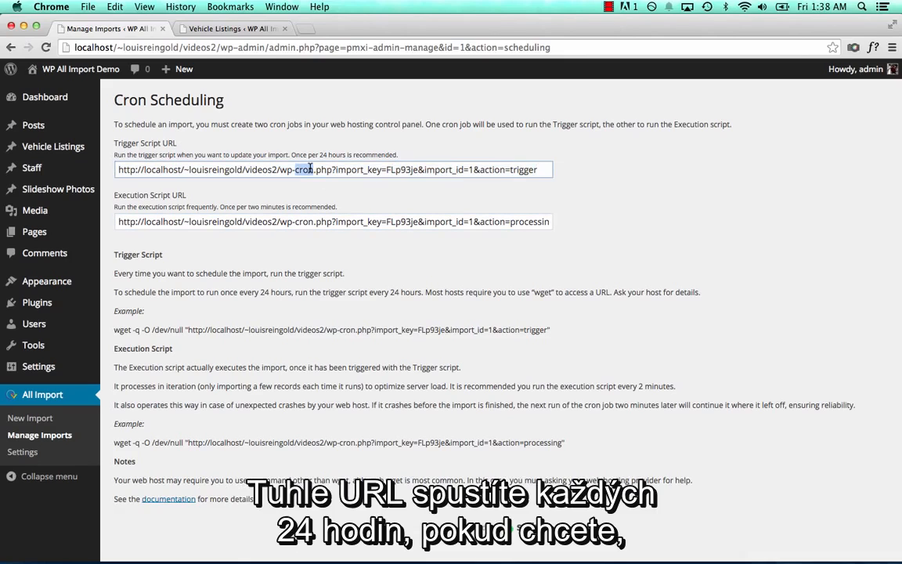
pyautogui.click(307, 170)
pyautogui.tripleClick(539, 171)
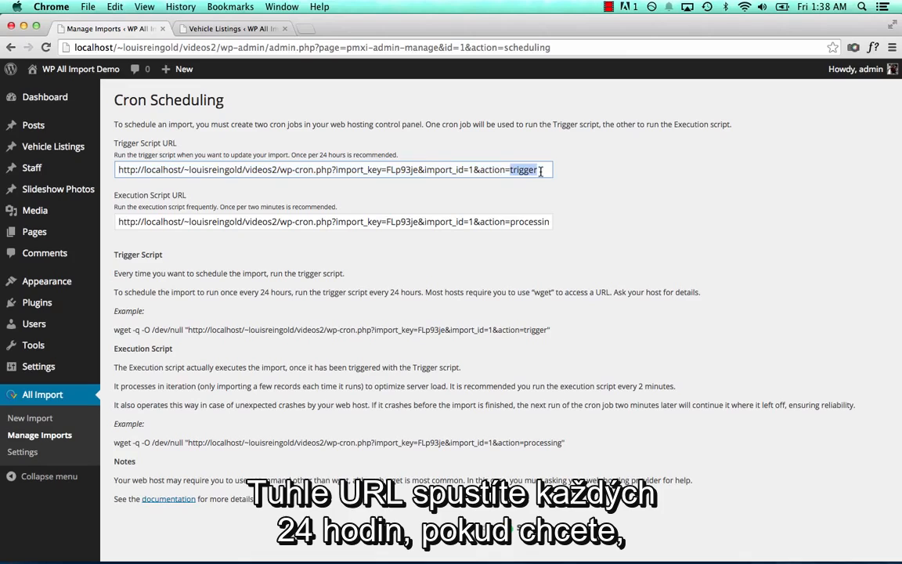
pyautogui.click(545, 172)
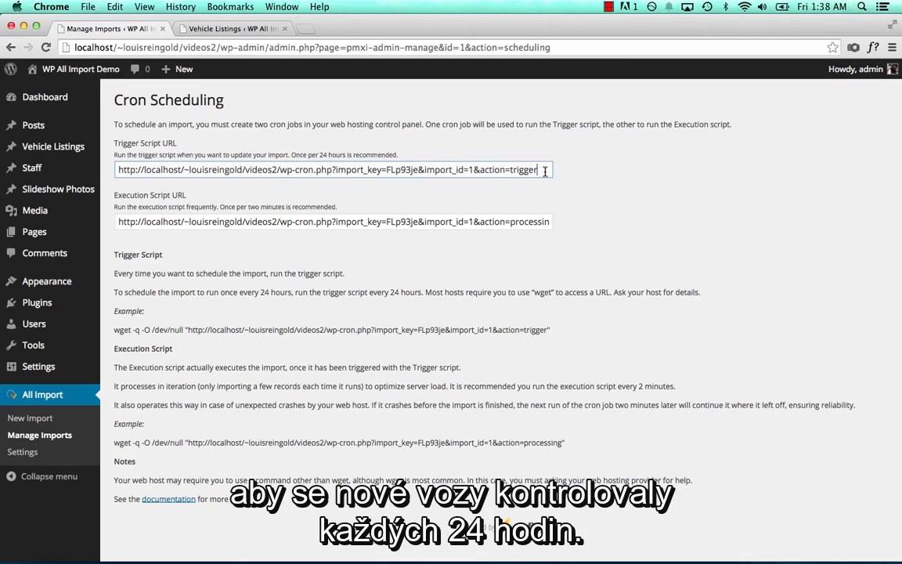
pyautogui.click(546, 171)
pyautogui.click(484, 170)
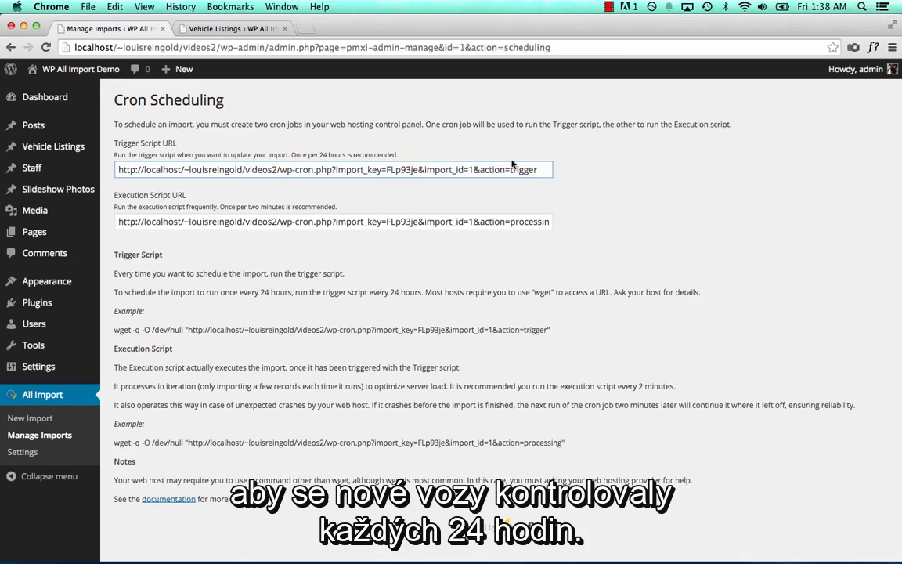
pyautogui.click(447, 222)
pyautogui.click(475, 222)
pyautogui.click(476, 223)
pyautogui.click(517, 222)
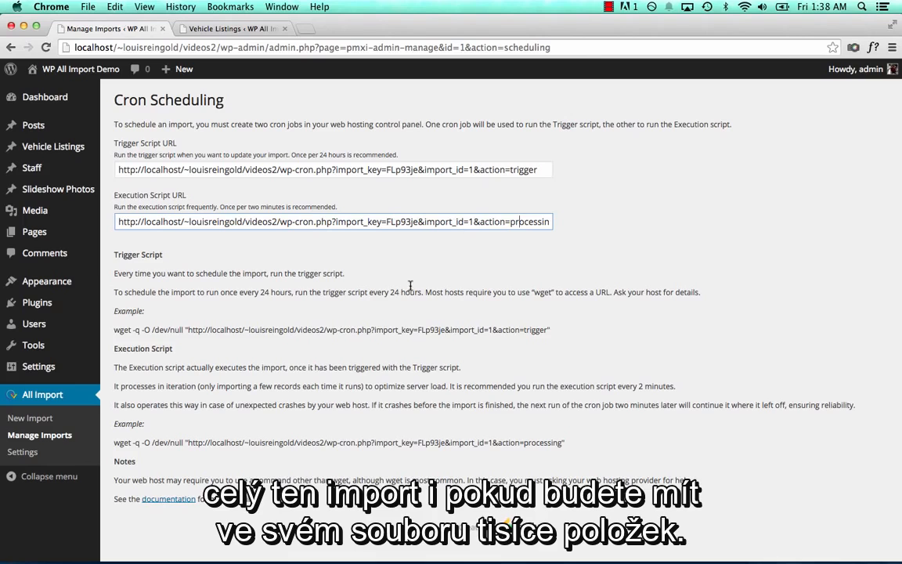
# Go back to Manage Imports and open the starting page for a new XML / CSV import
pyautogui.click(39, 435)
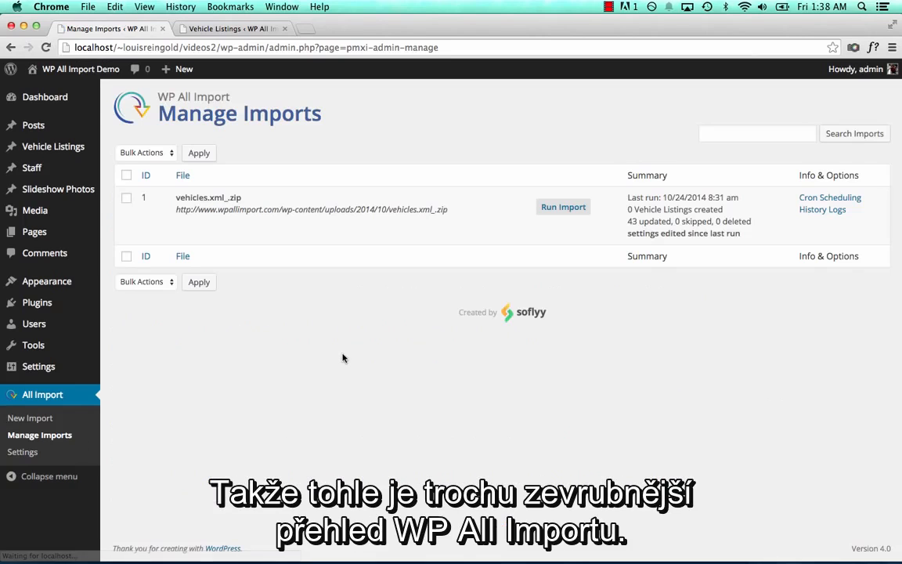
pyautogui.moveTo(371, 208)
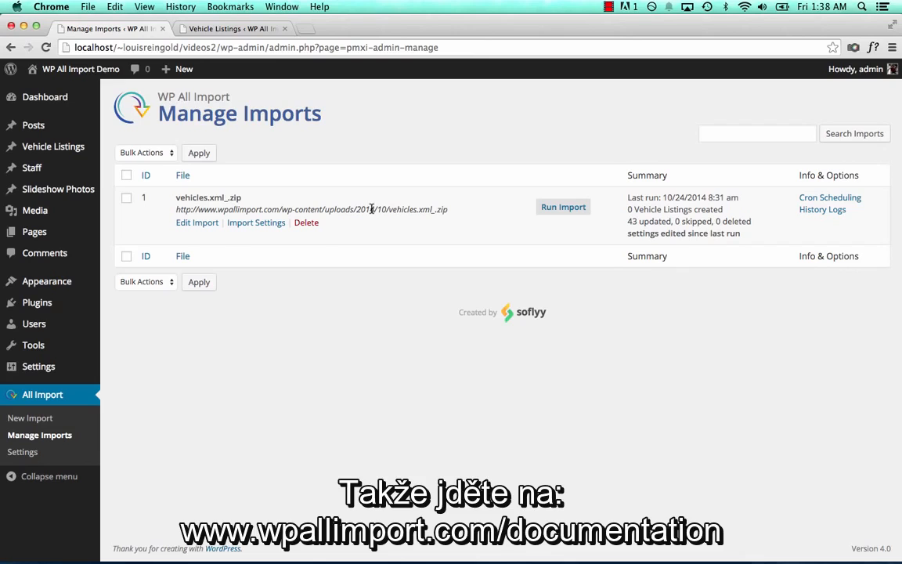
pyautogui.click(29, 417)
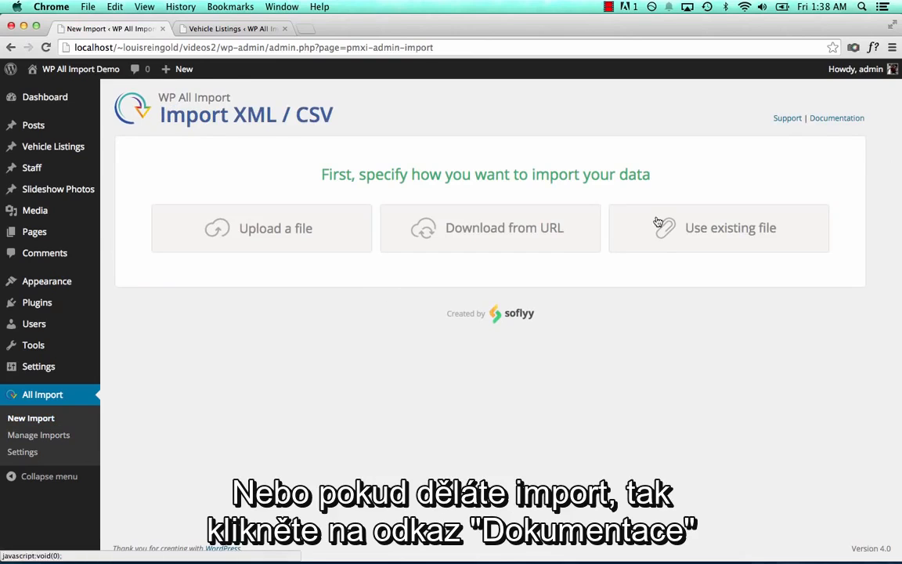